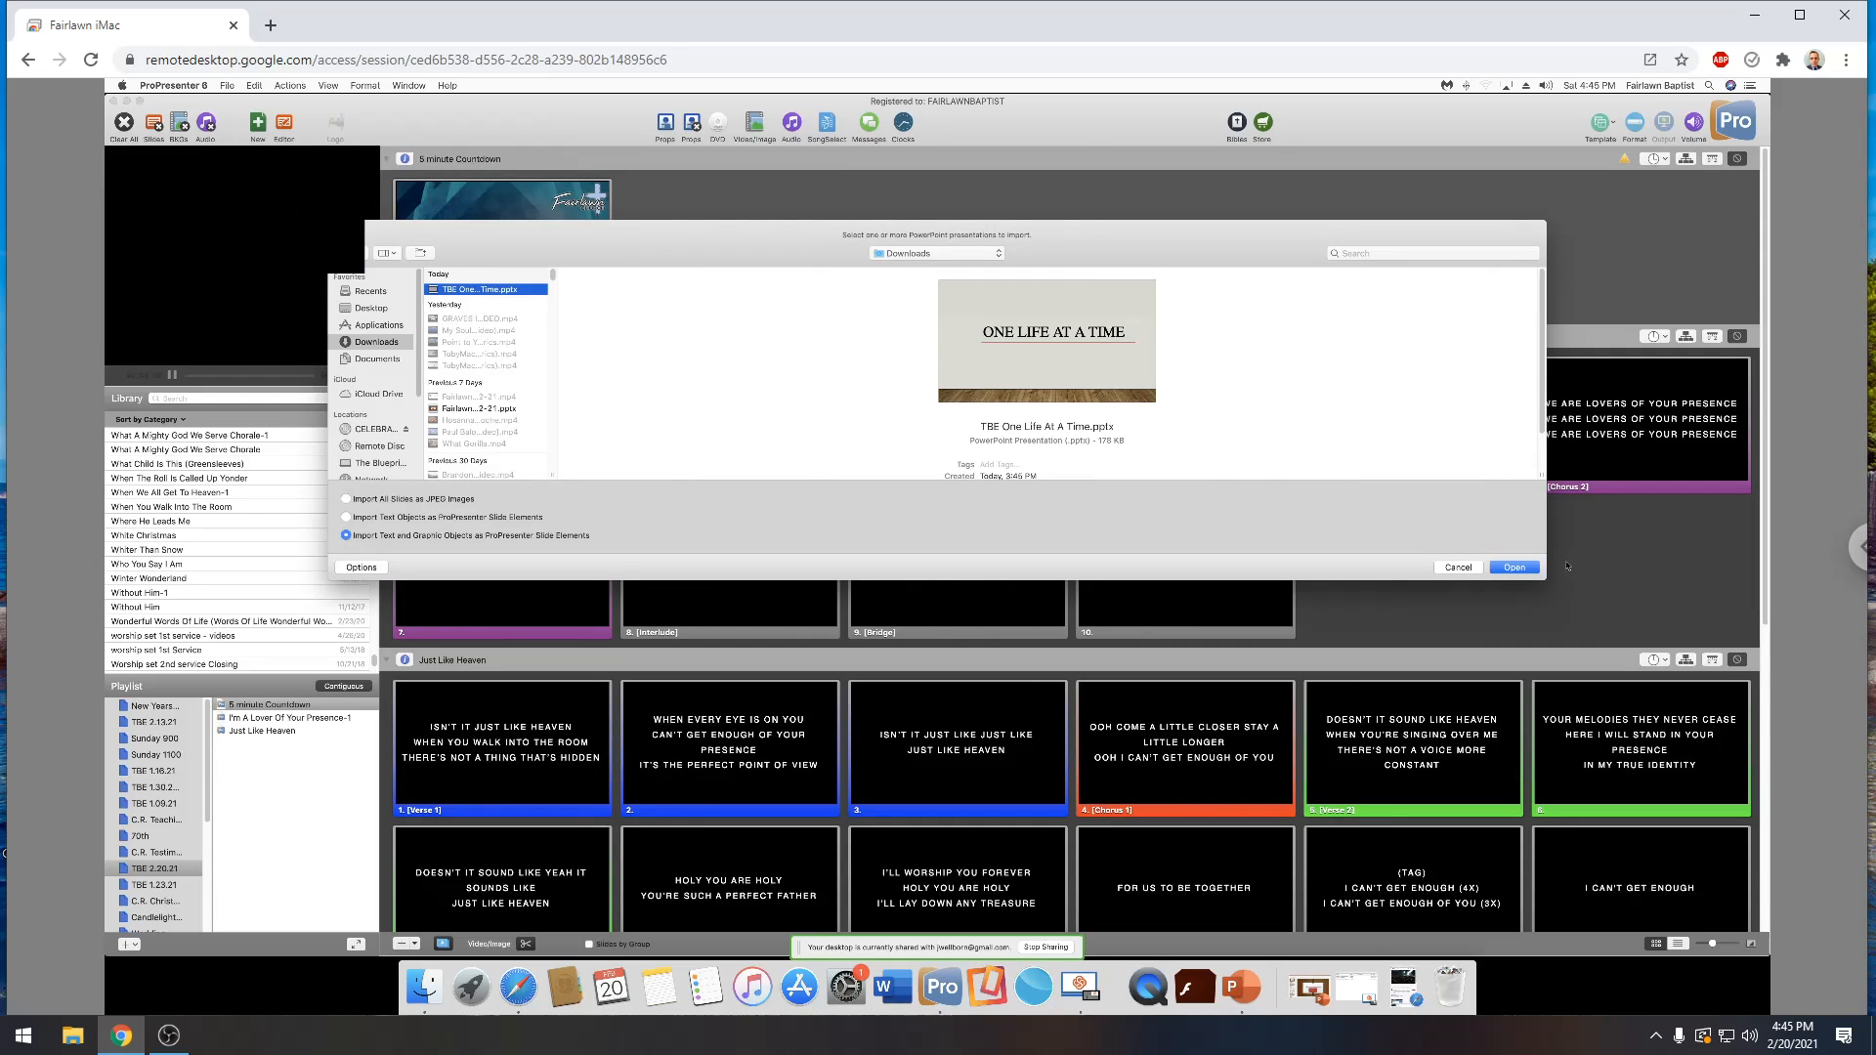
Try to import TBE One Life At A Time.pptx with its text and graphic objects as ProPresenter slide elements
click(1513, 568)
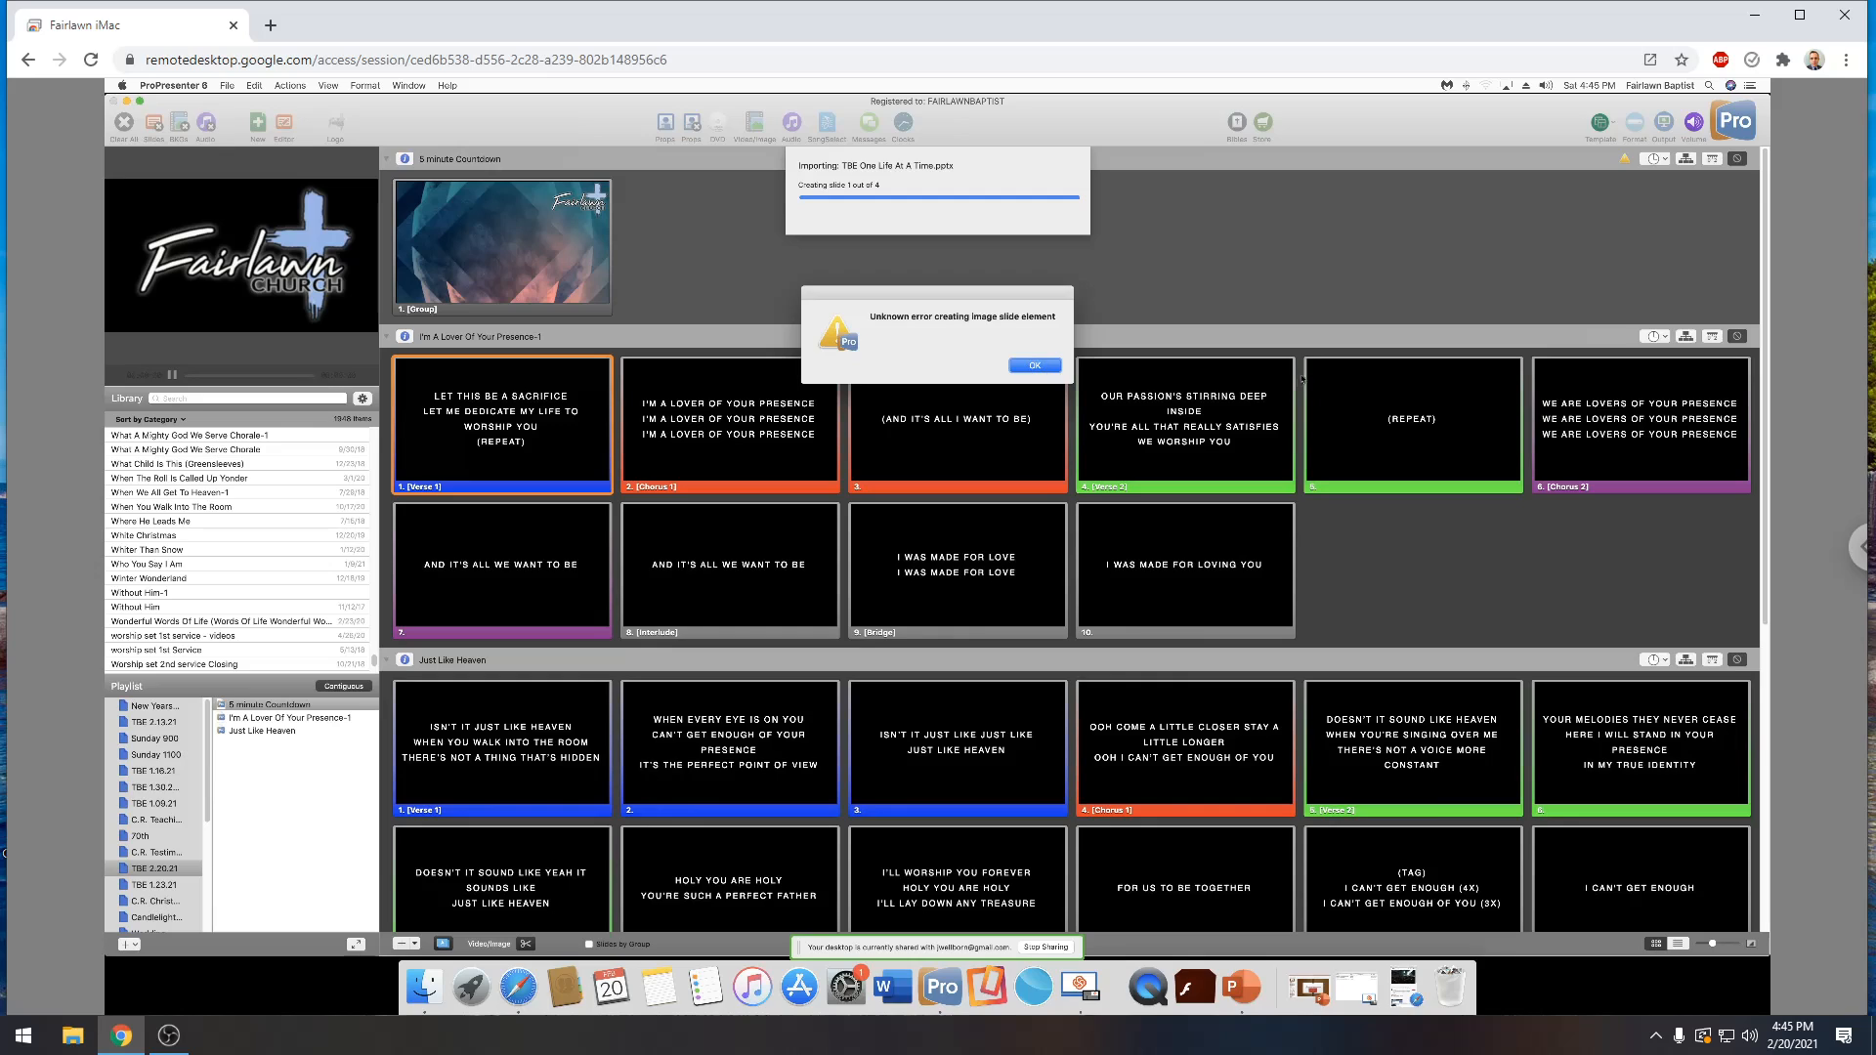
click(1035, 365)
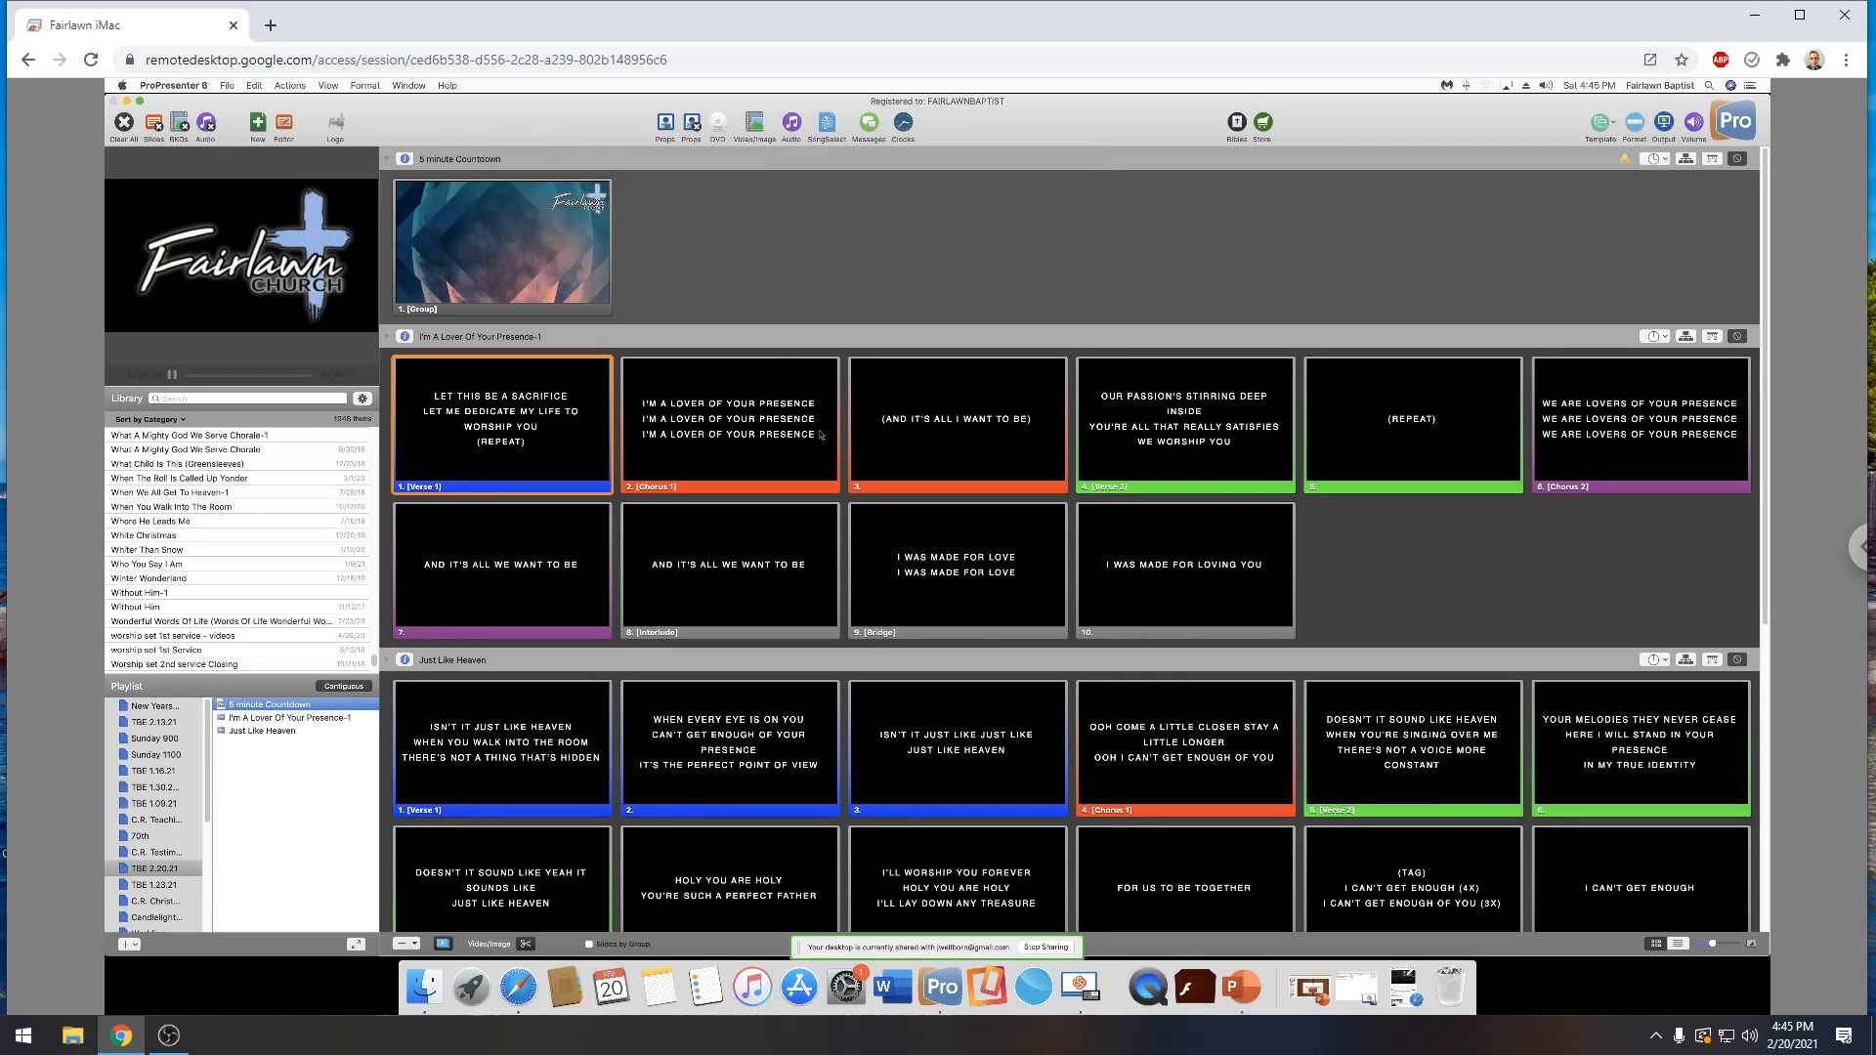
Switch to PowerPoint, close the three leftover copies of the One Life At A Time presentation and quit the program
click(1236, 987)
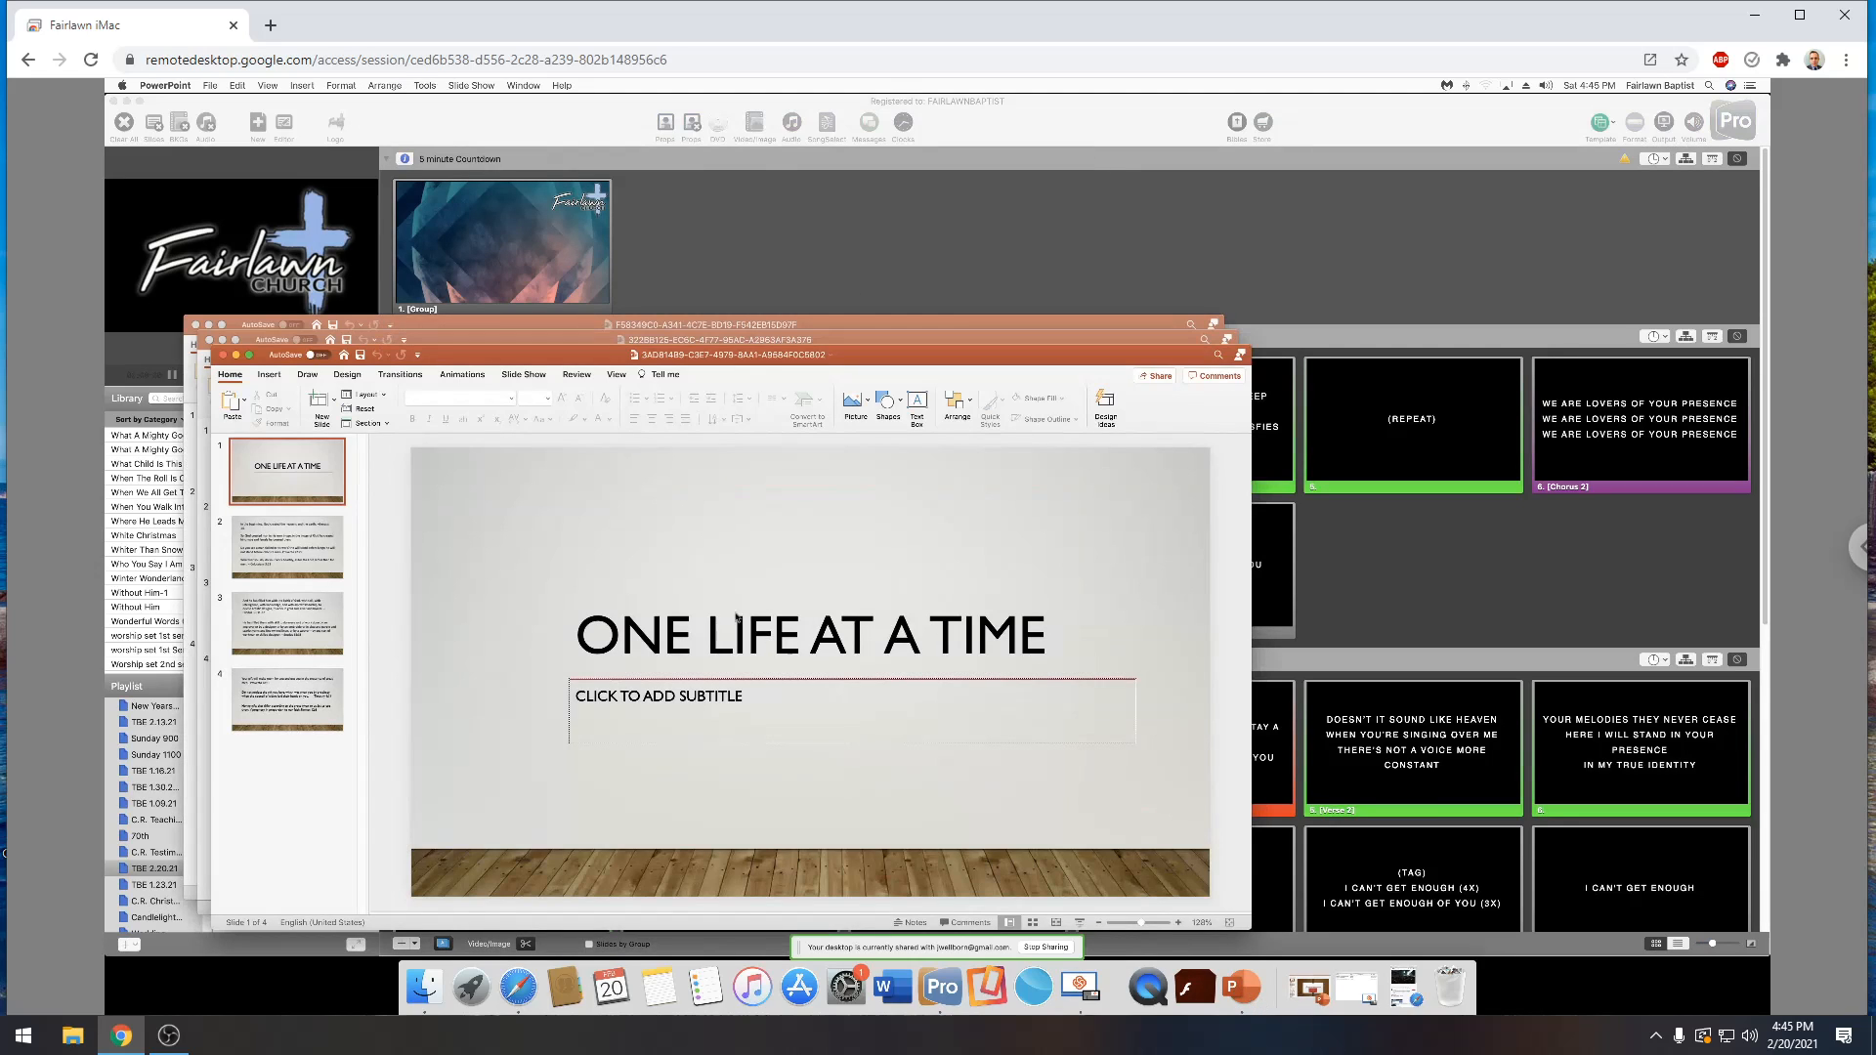
click(222, 355)
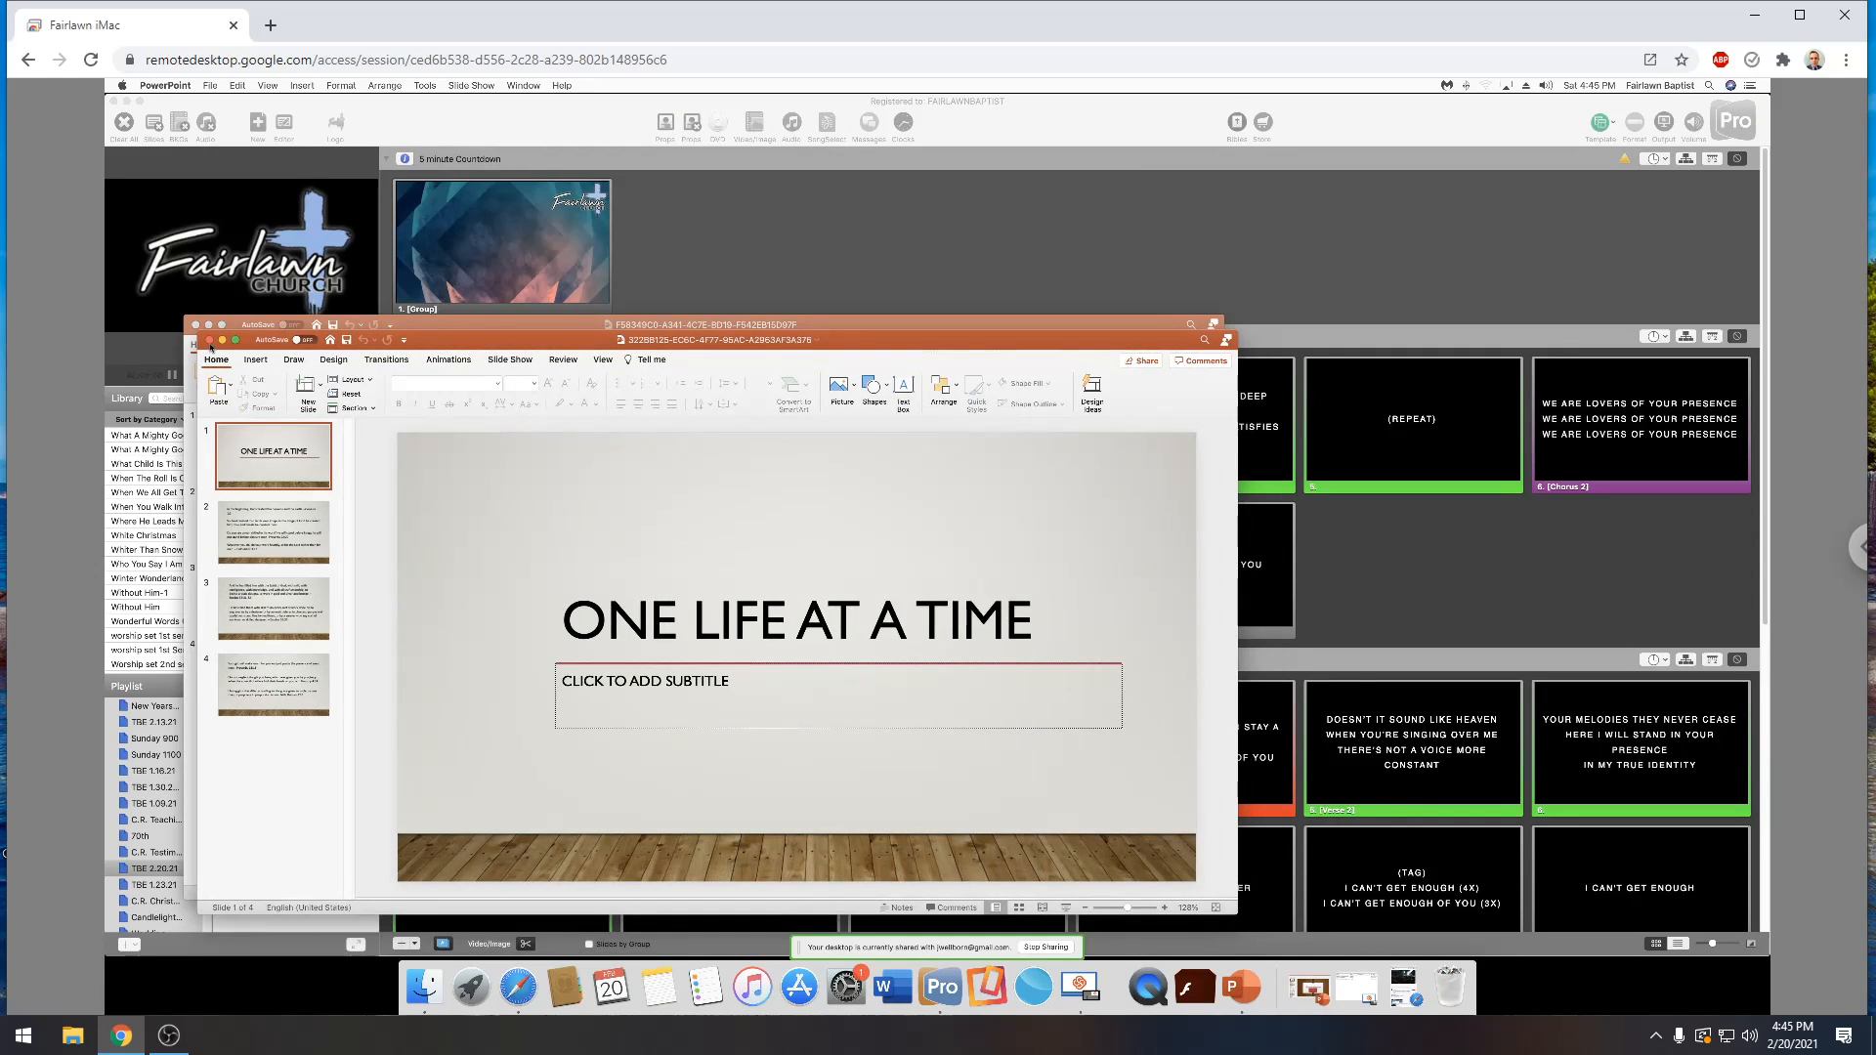
click(209, 341)
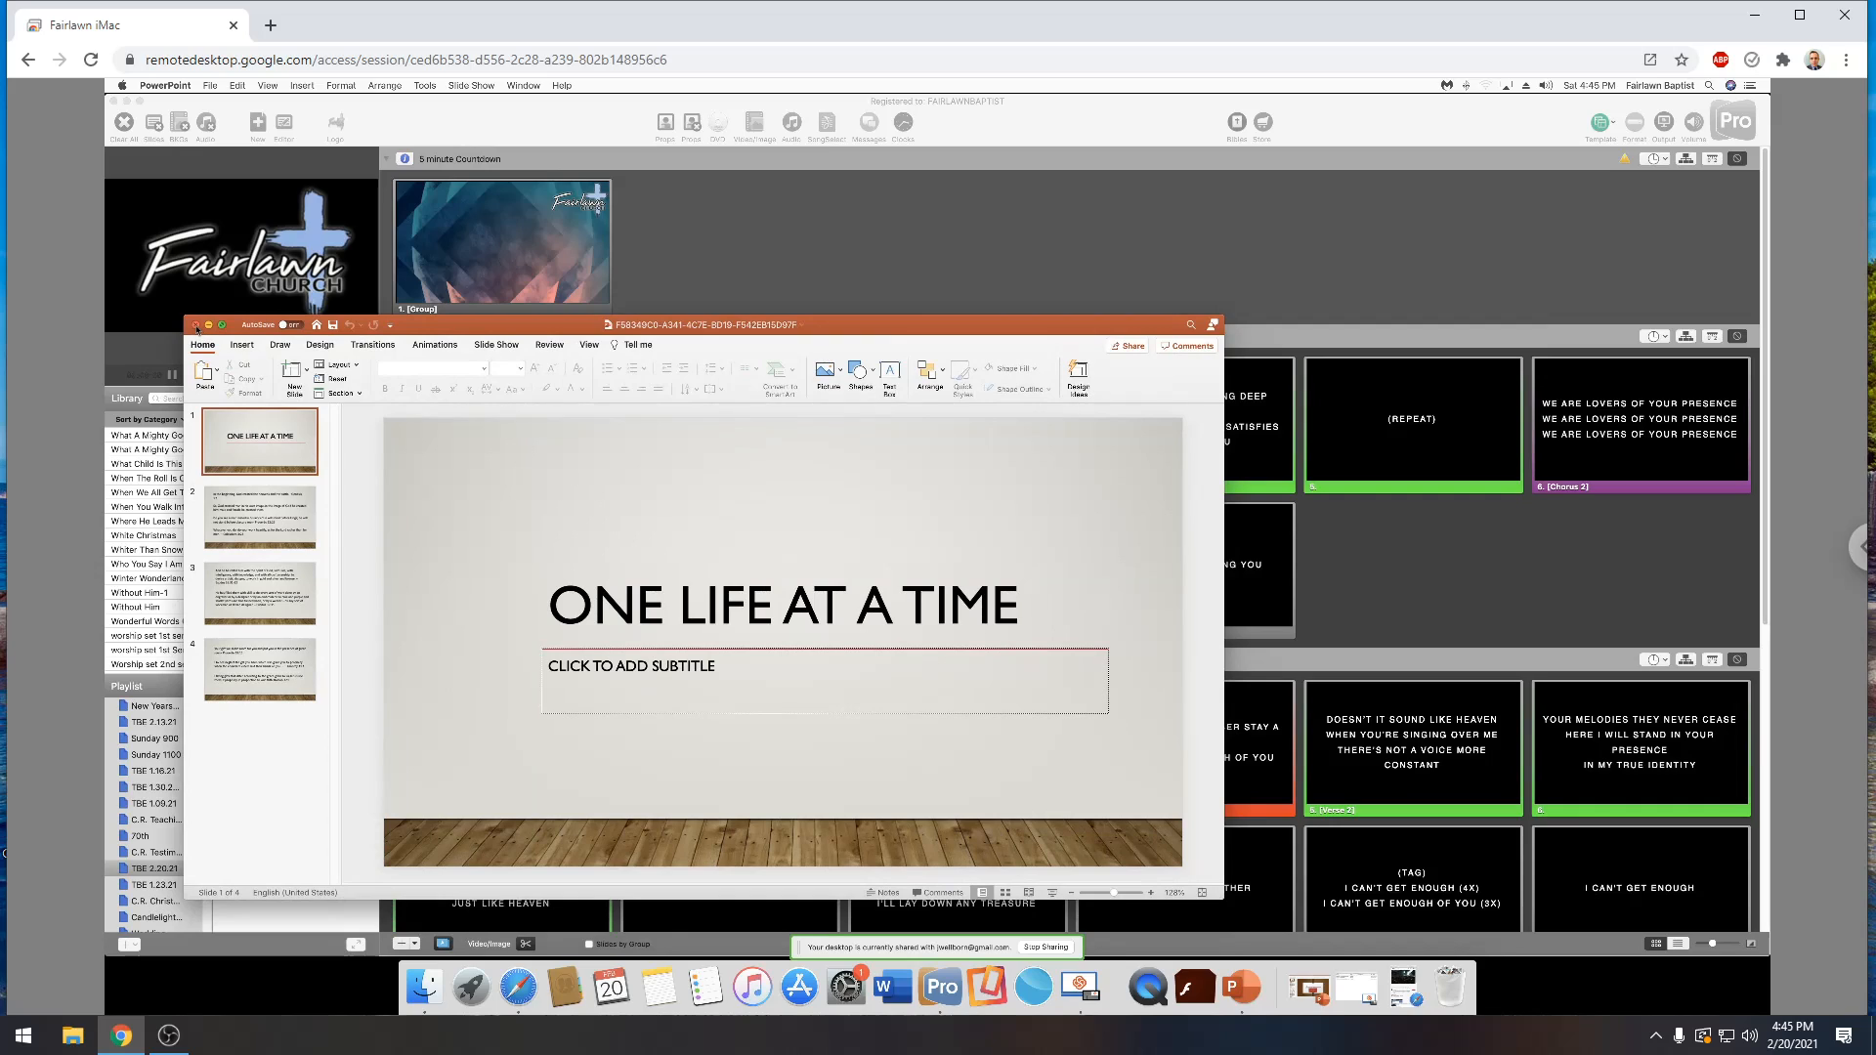
click(195, 325)
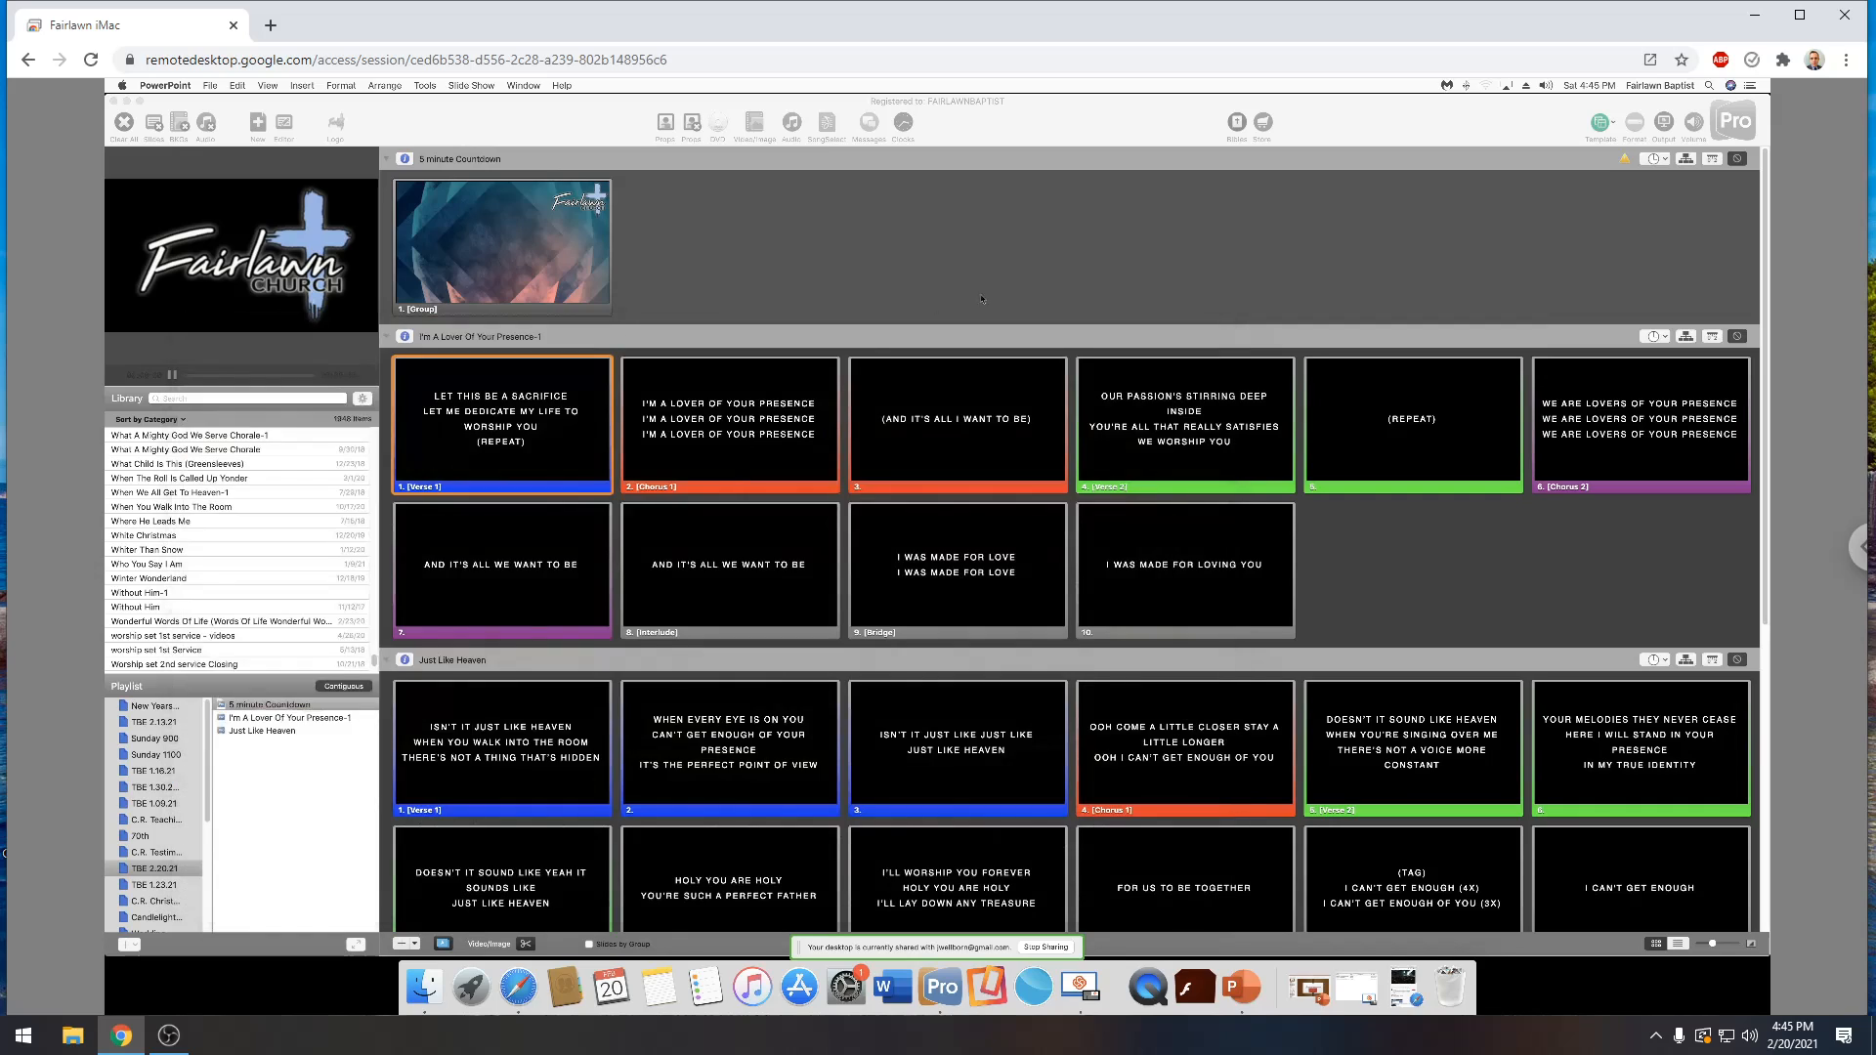
right_click(1259, 989)
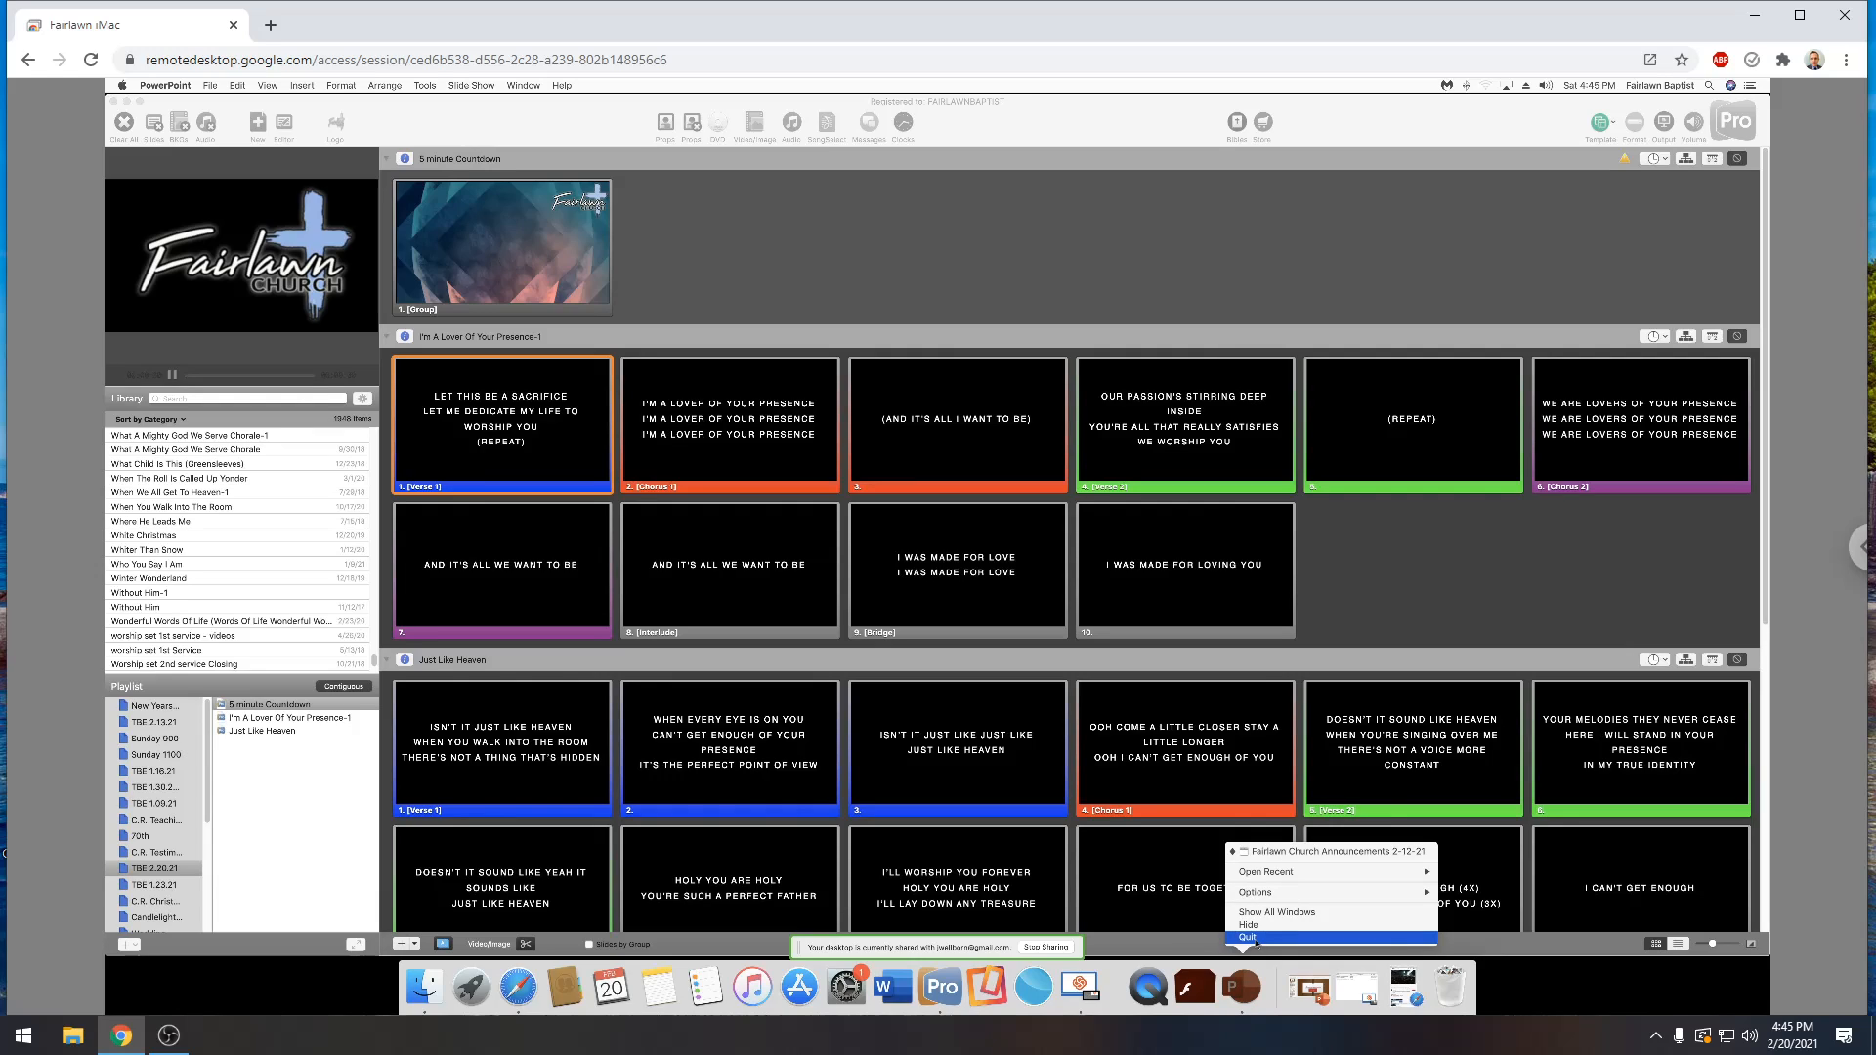
click(1257, 938)
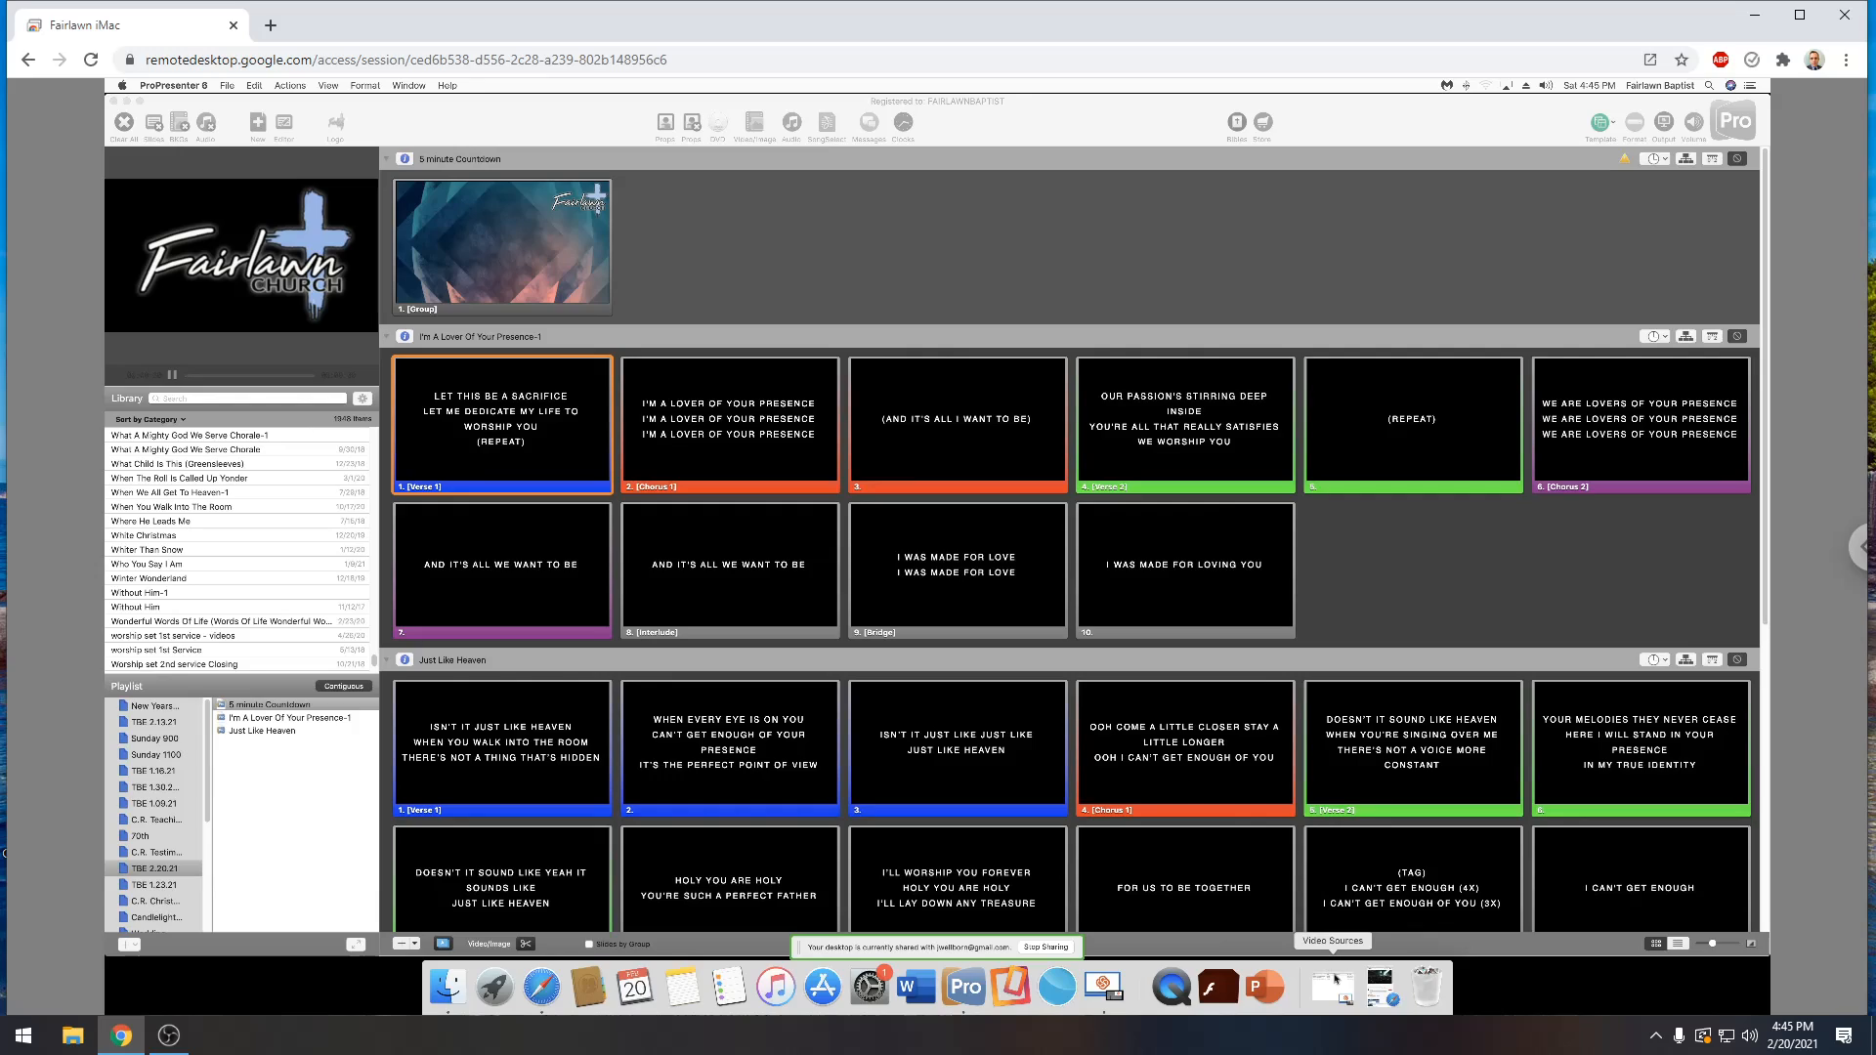
Relaunch PowerPoint and open TBE One Life At A Time.pptx from the Downloads folder on the Mac
click(1265, 987)
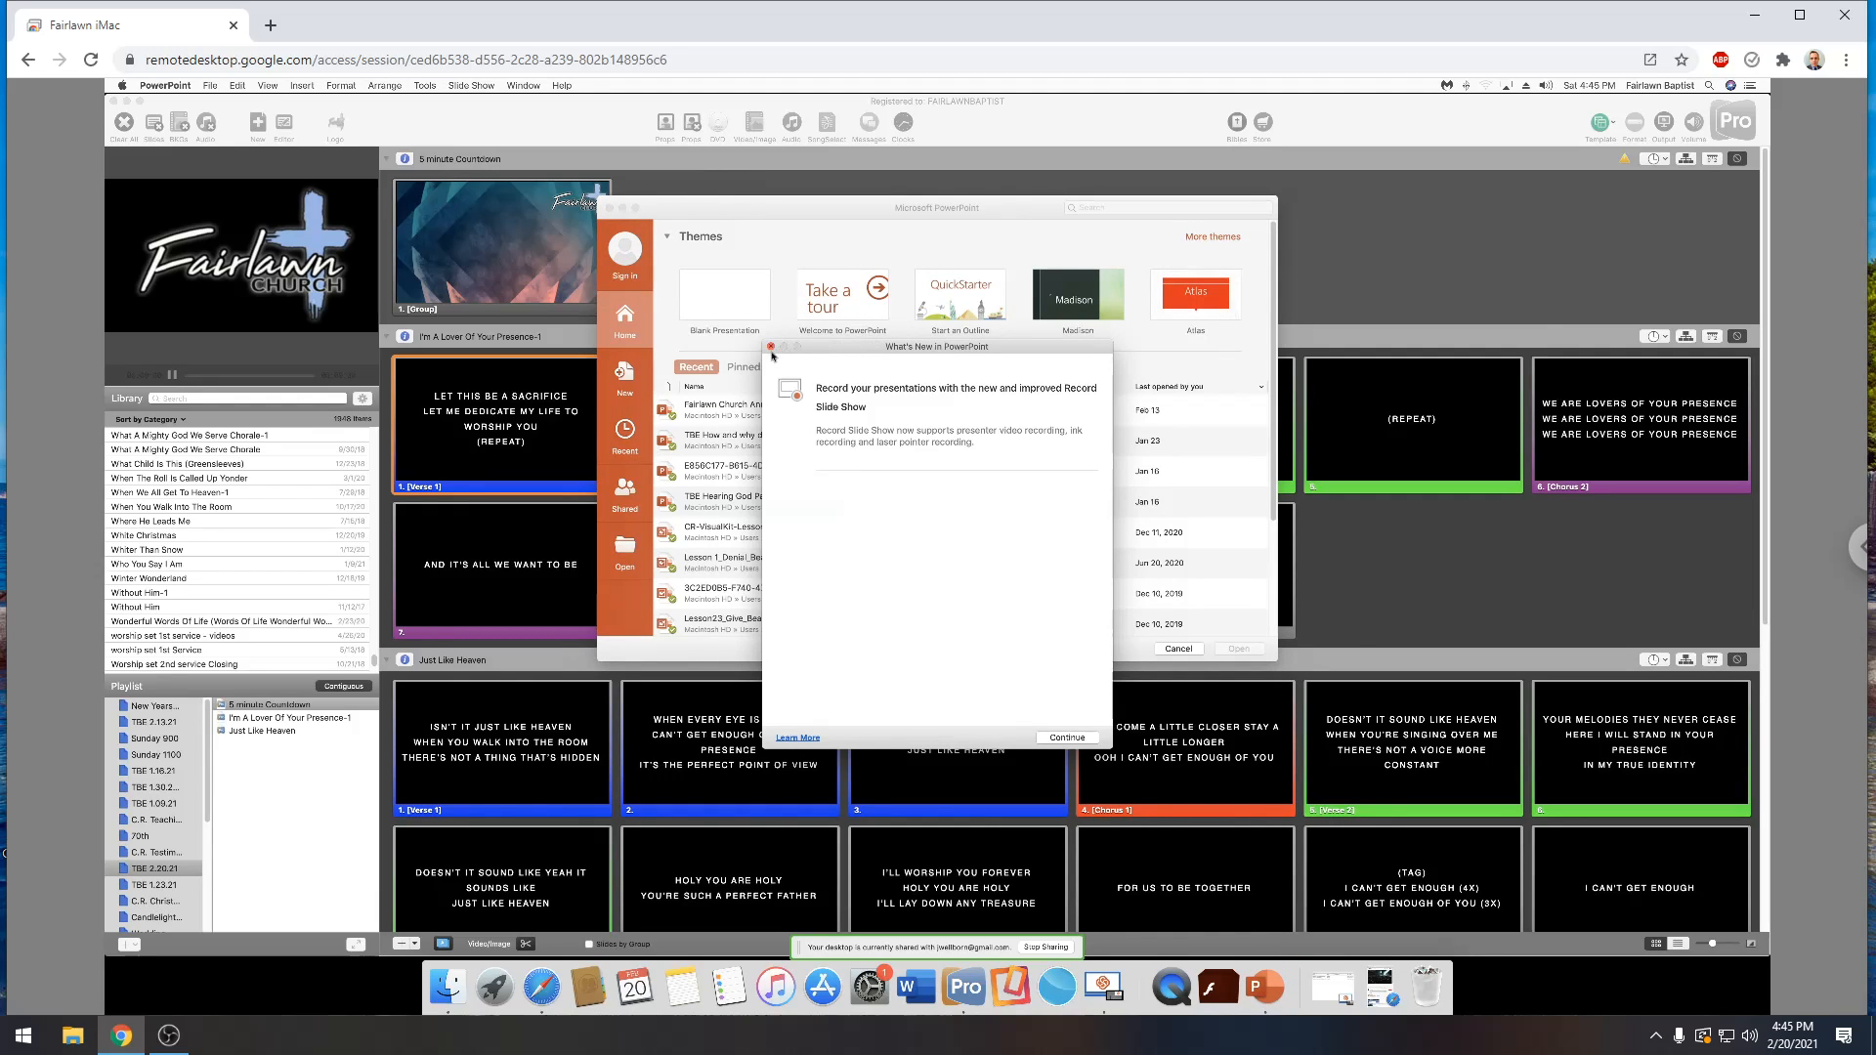
click(772, 347)
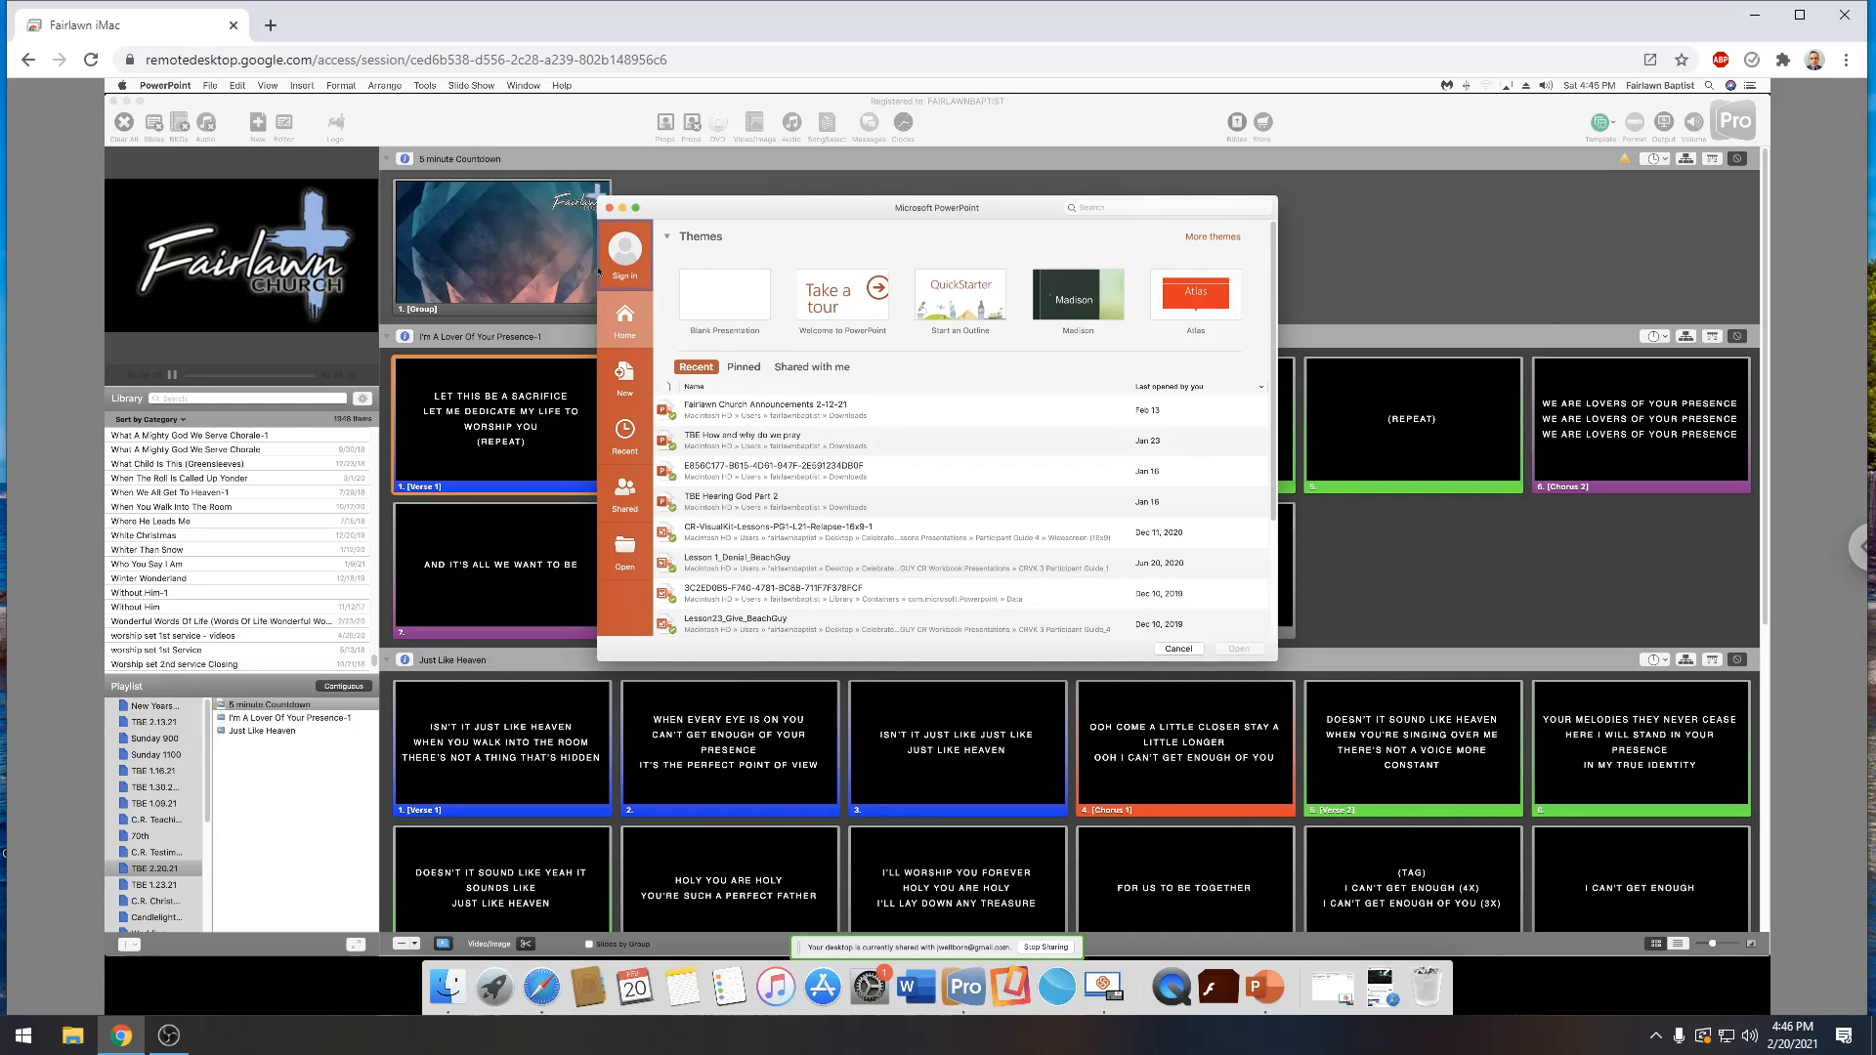
click(626, 551)
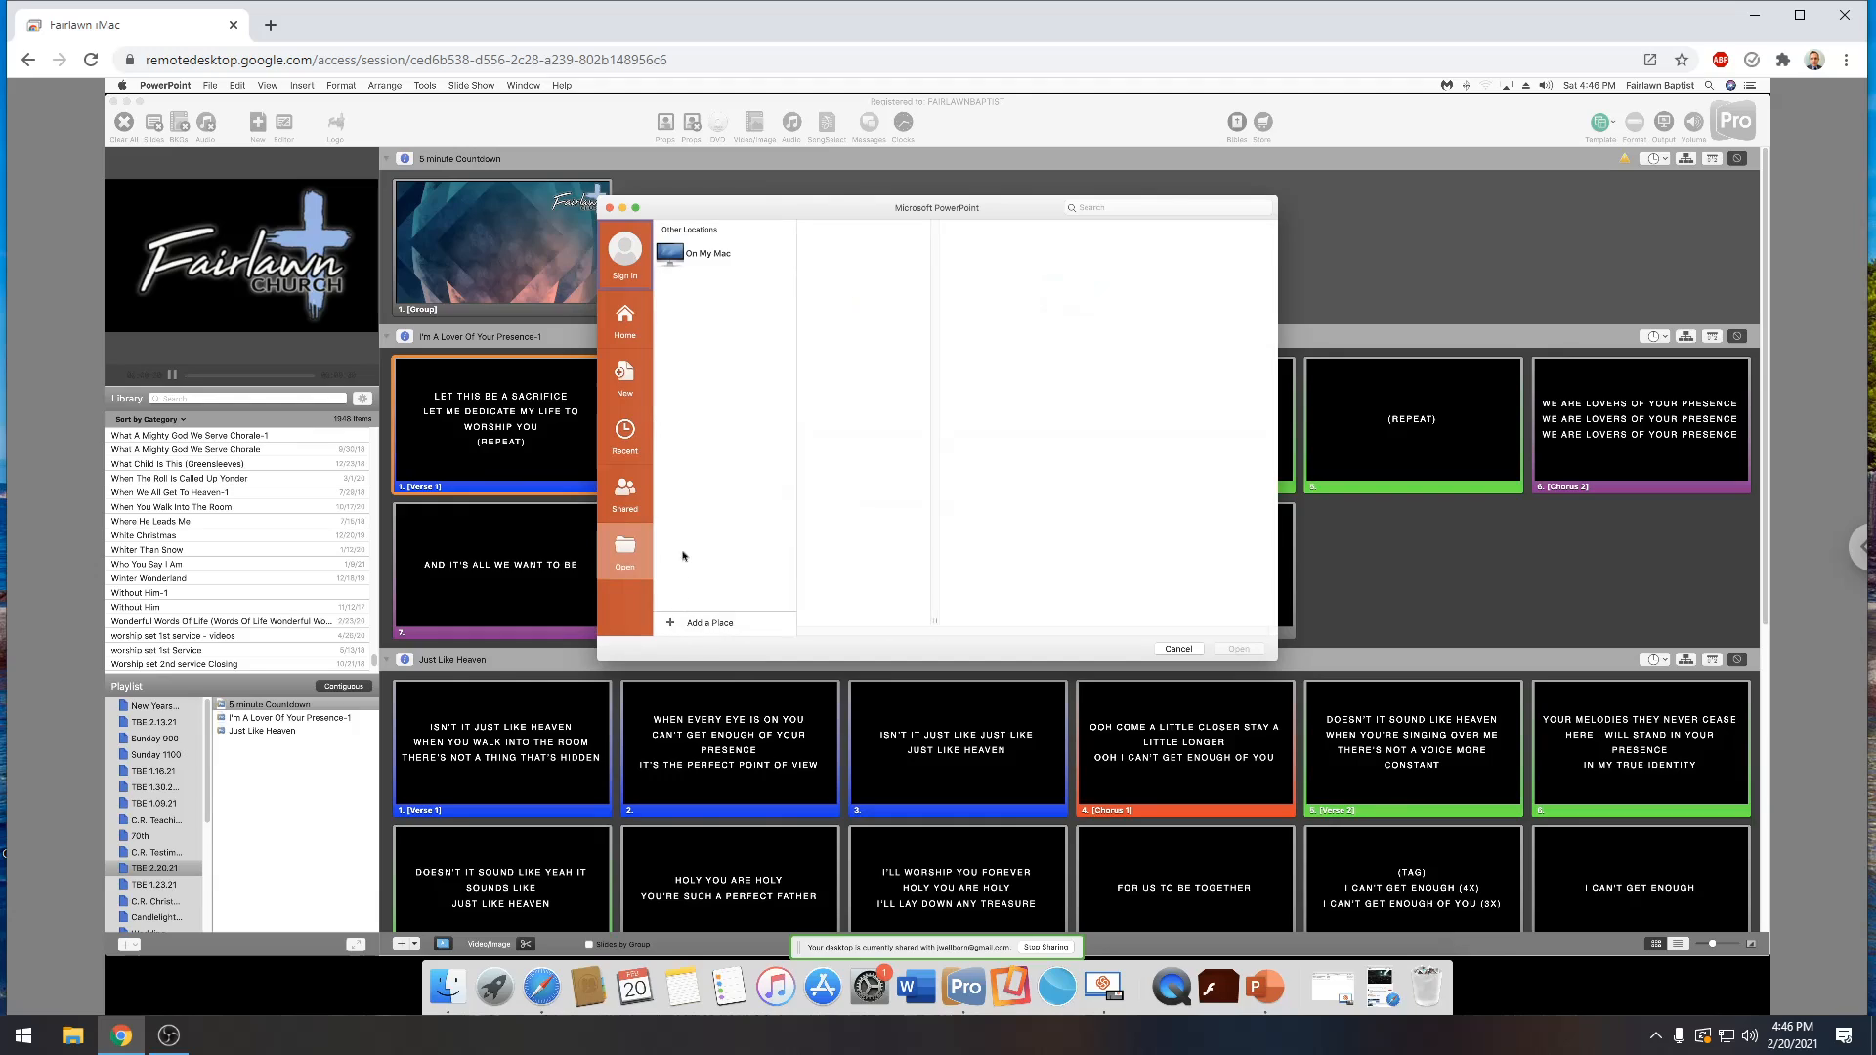
click(713, 252)
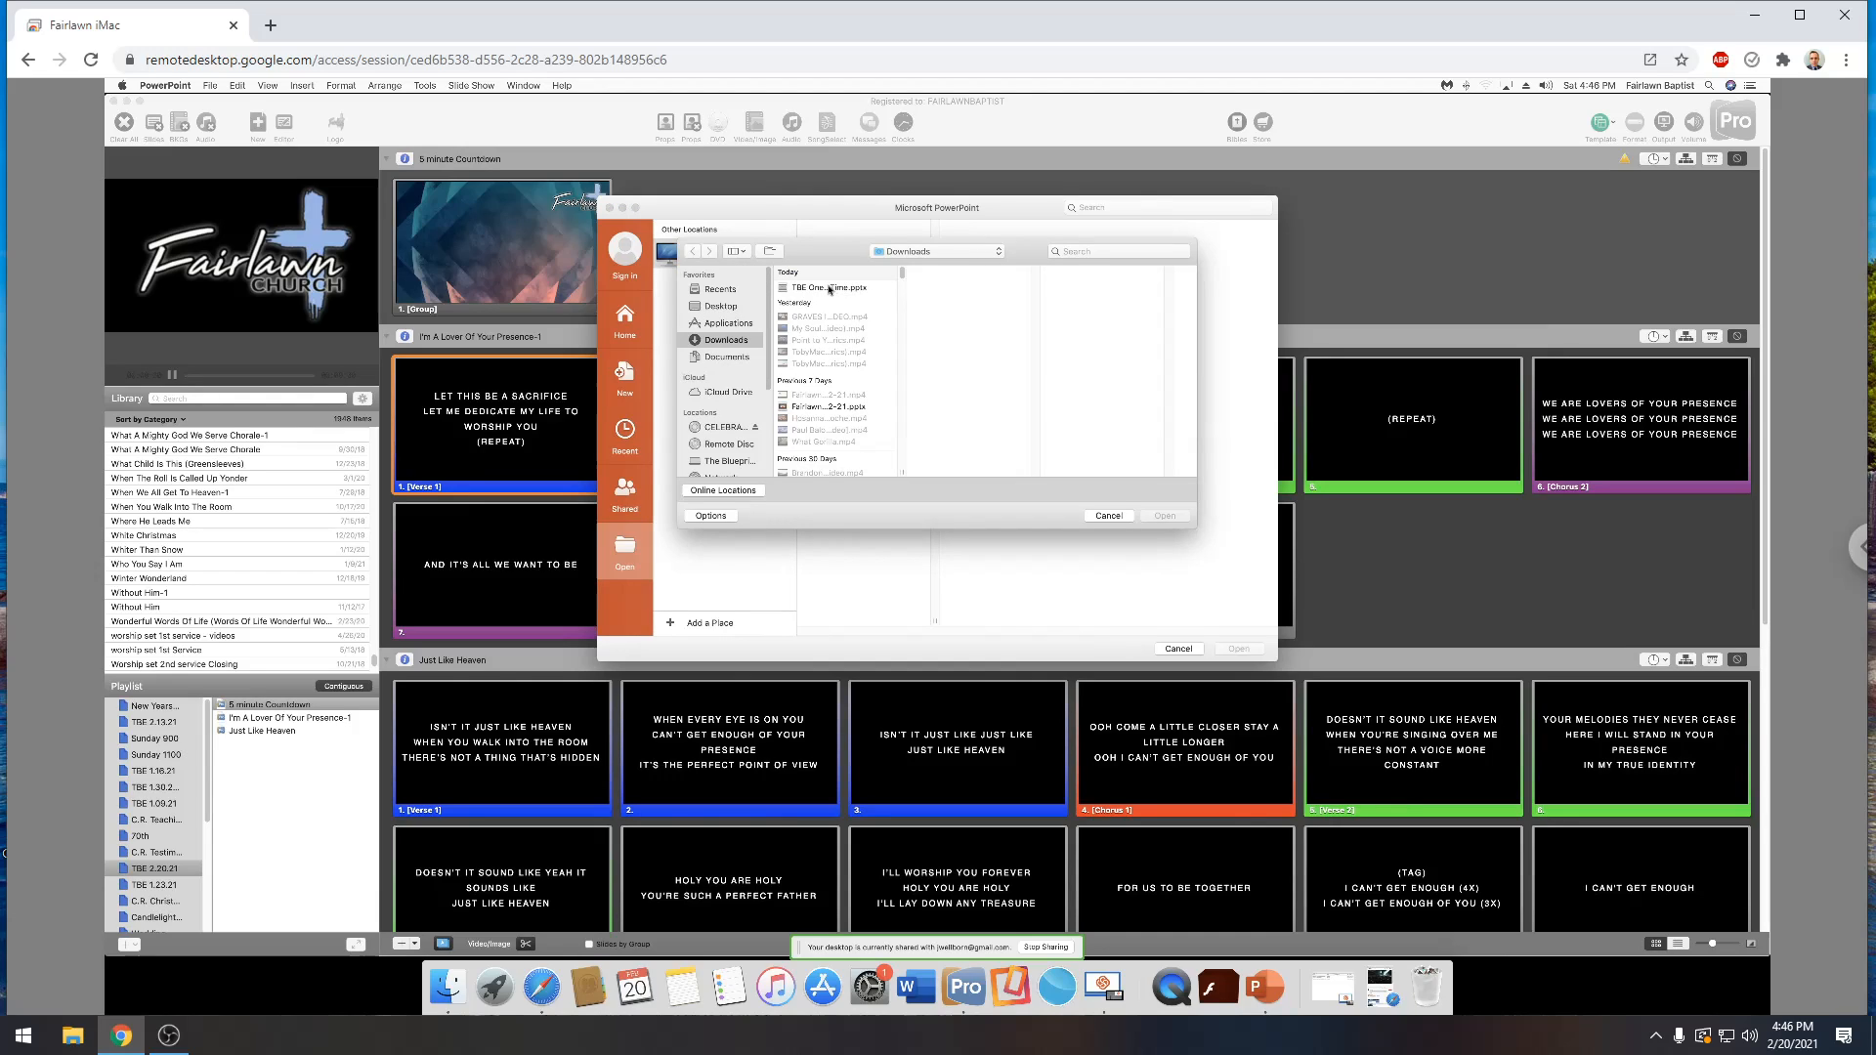
click(831, 287)
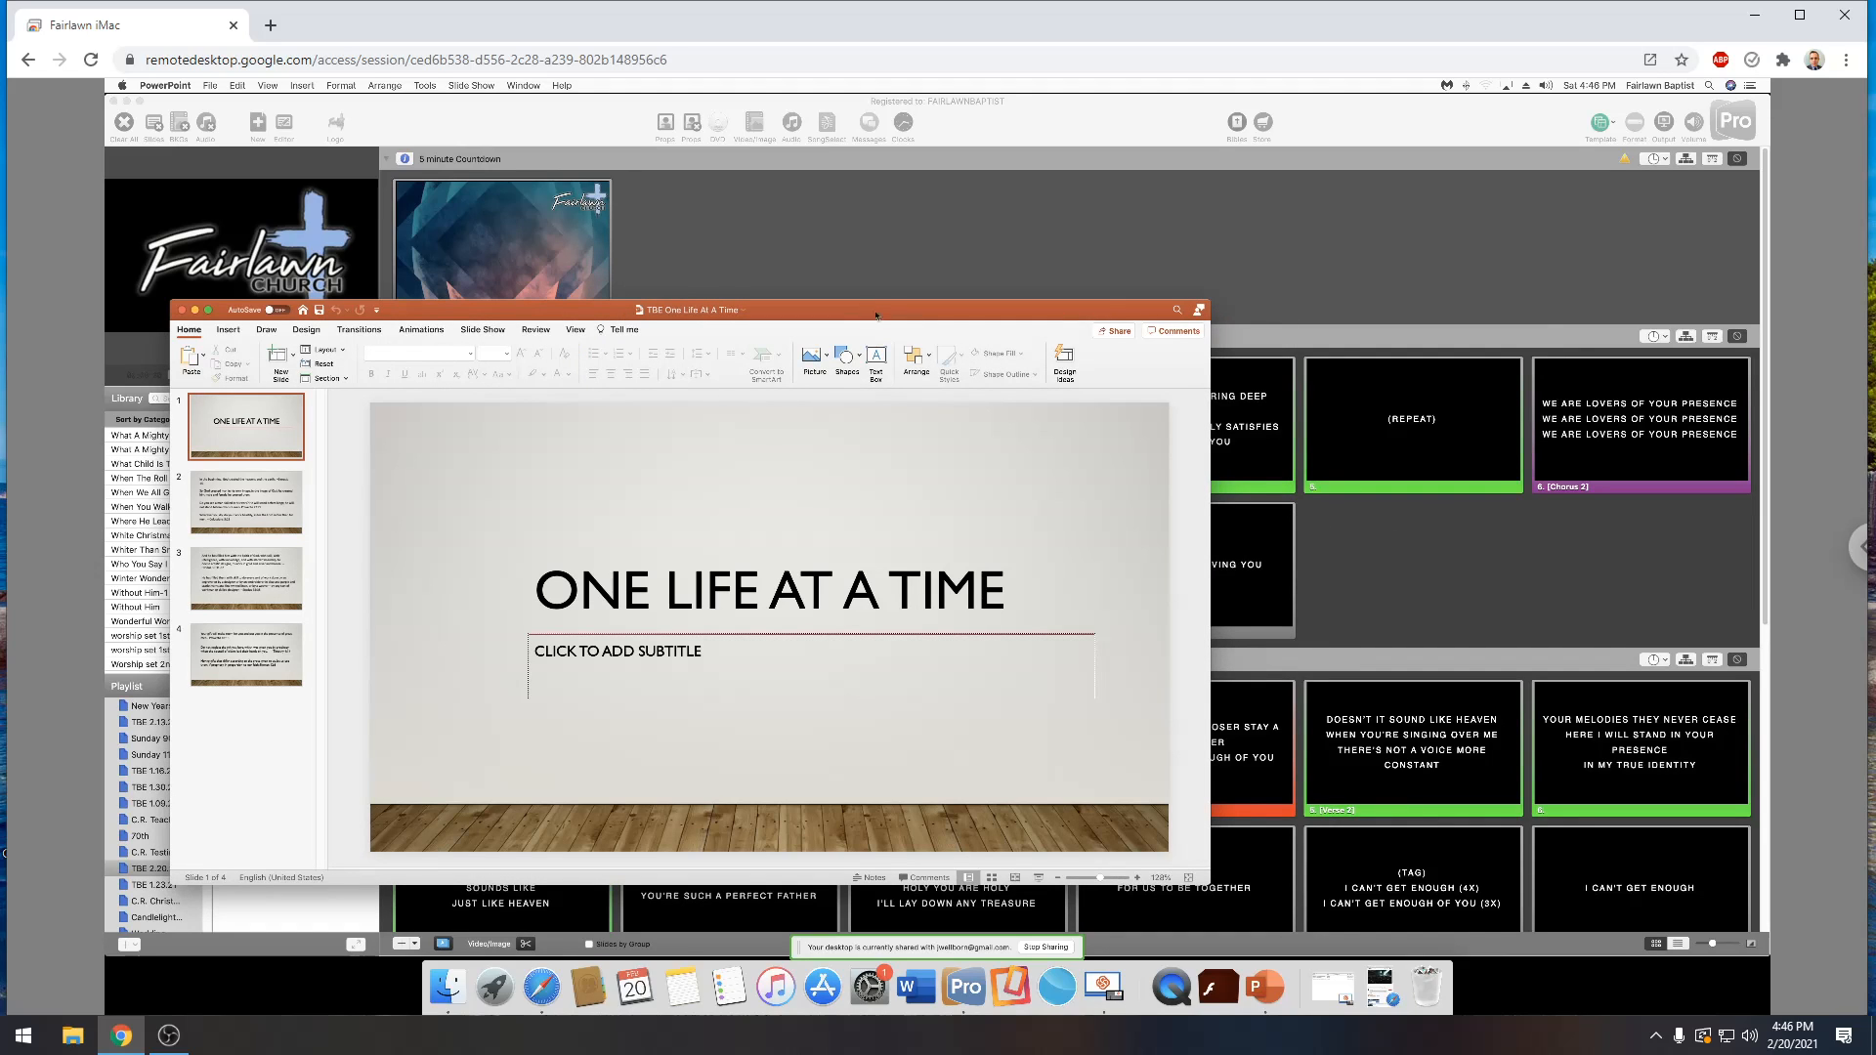
drag(869, 313, 1225, 248)
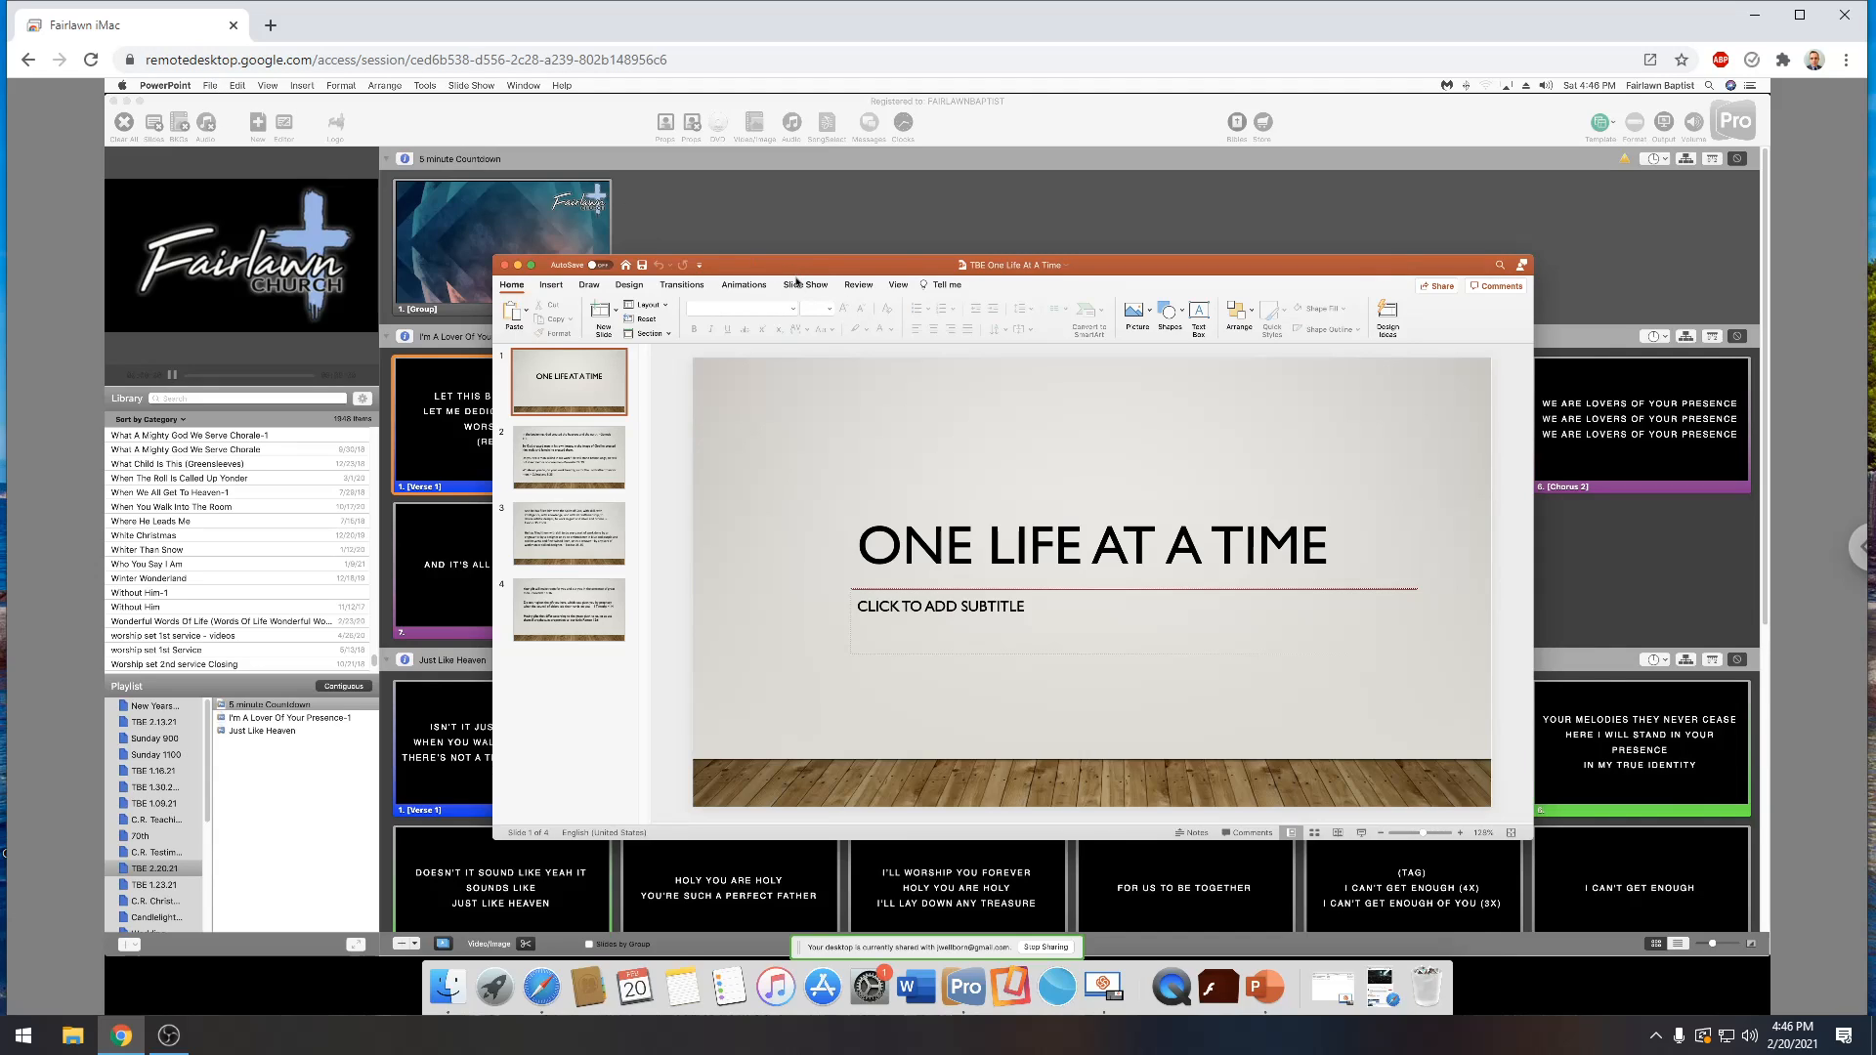
Export every slide of the presentation as PNG images to the Downloads folder
click(211, 86)
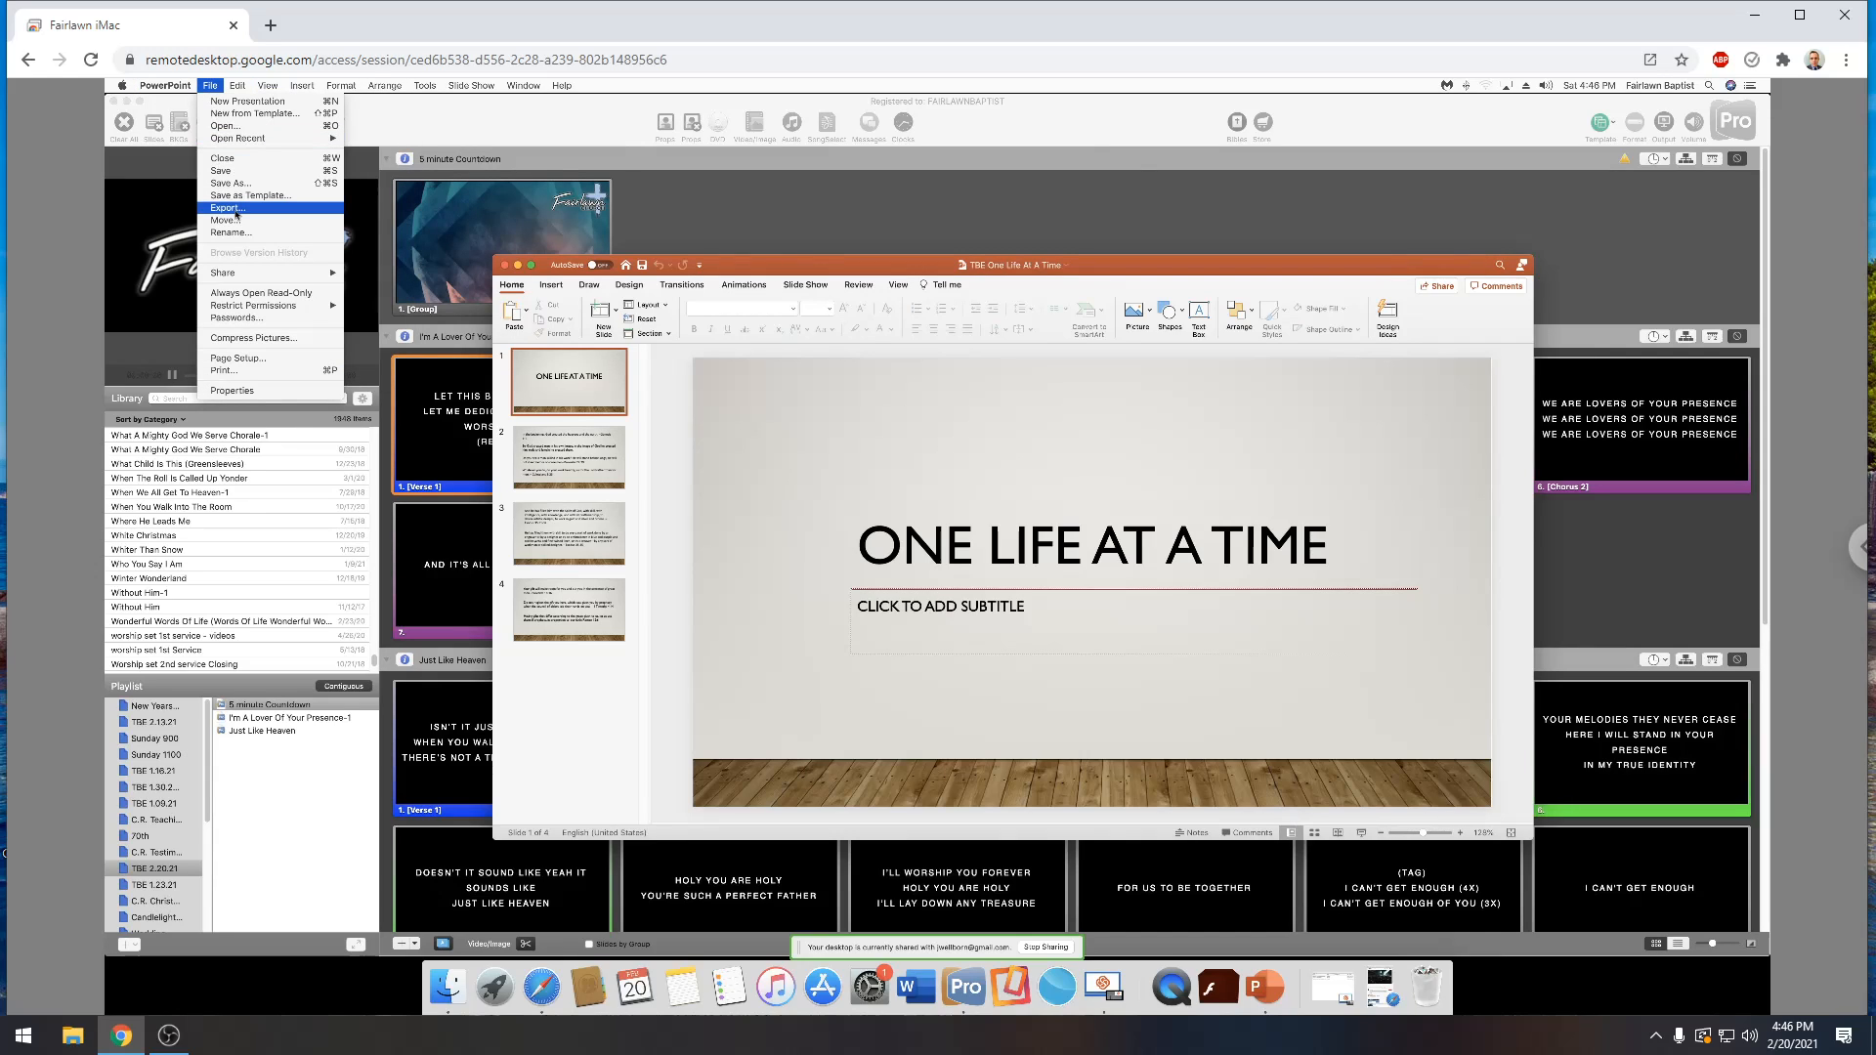
click(226, 208)
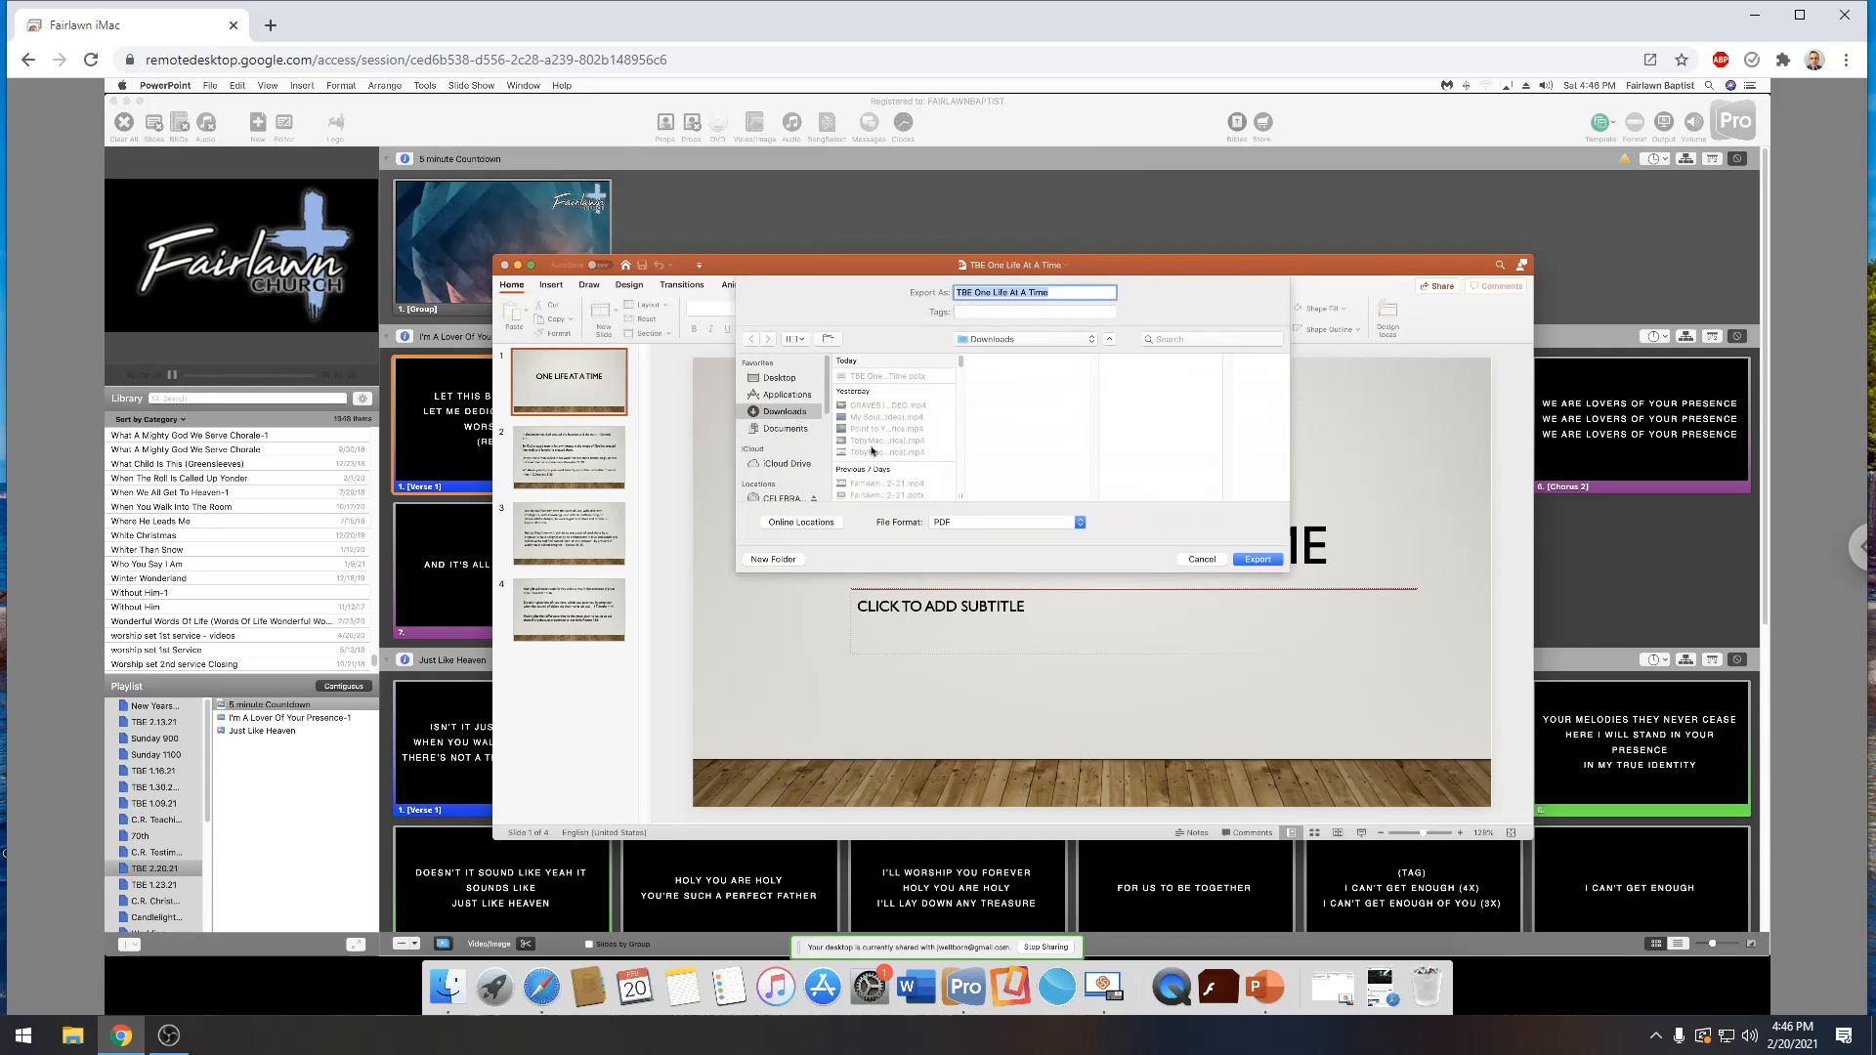
click(1080, 524)
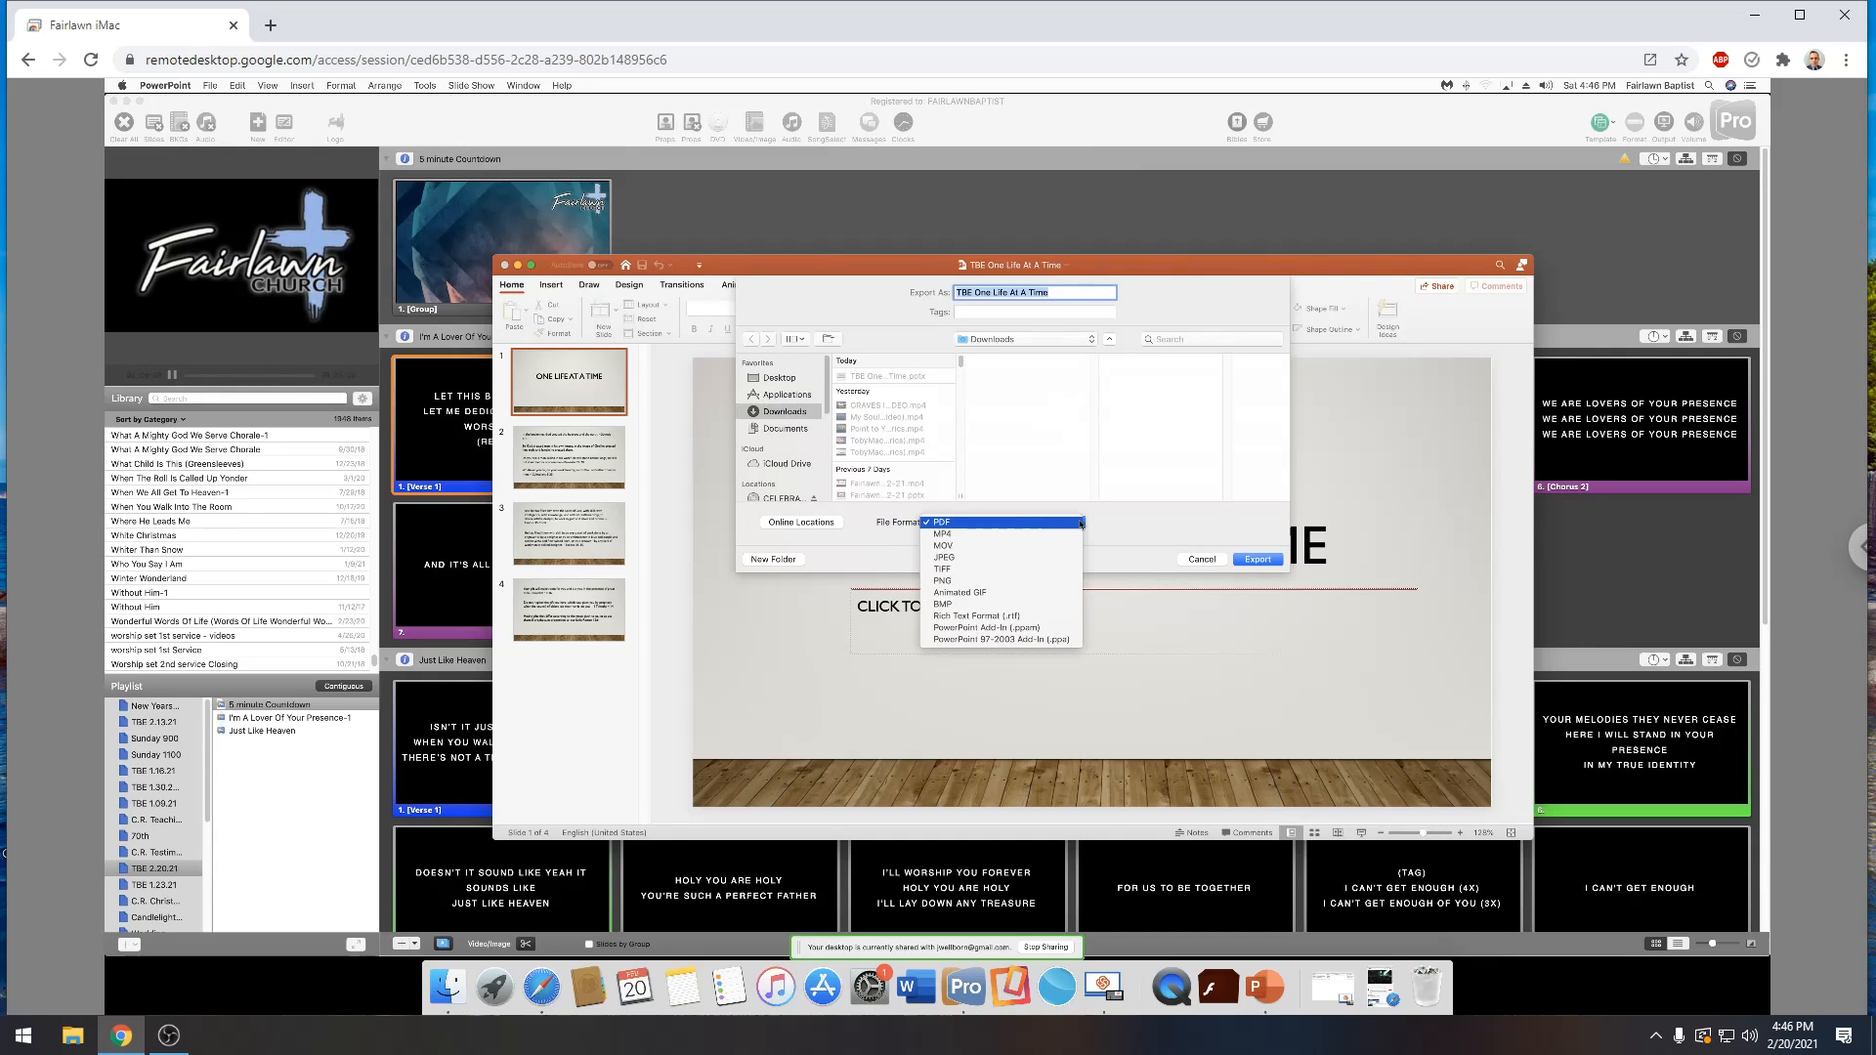
click(947, 582)
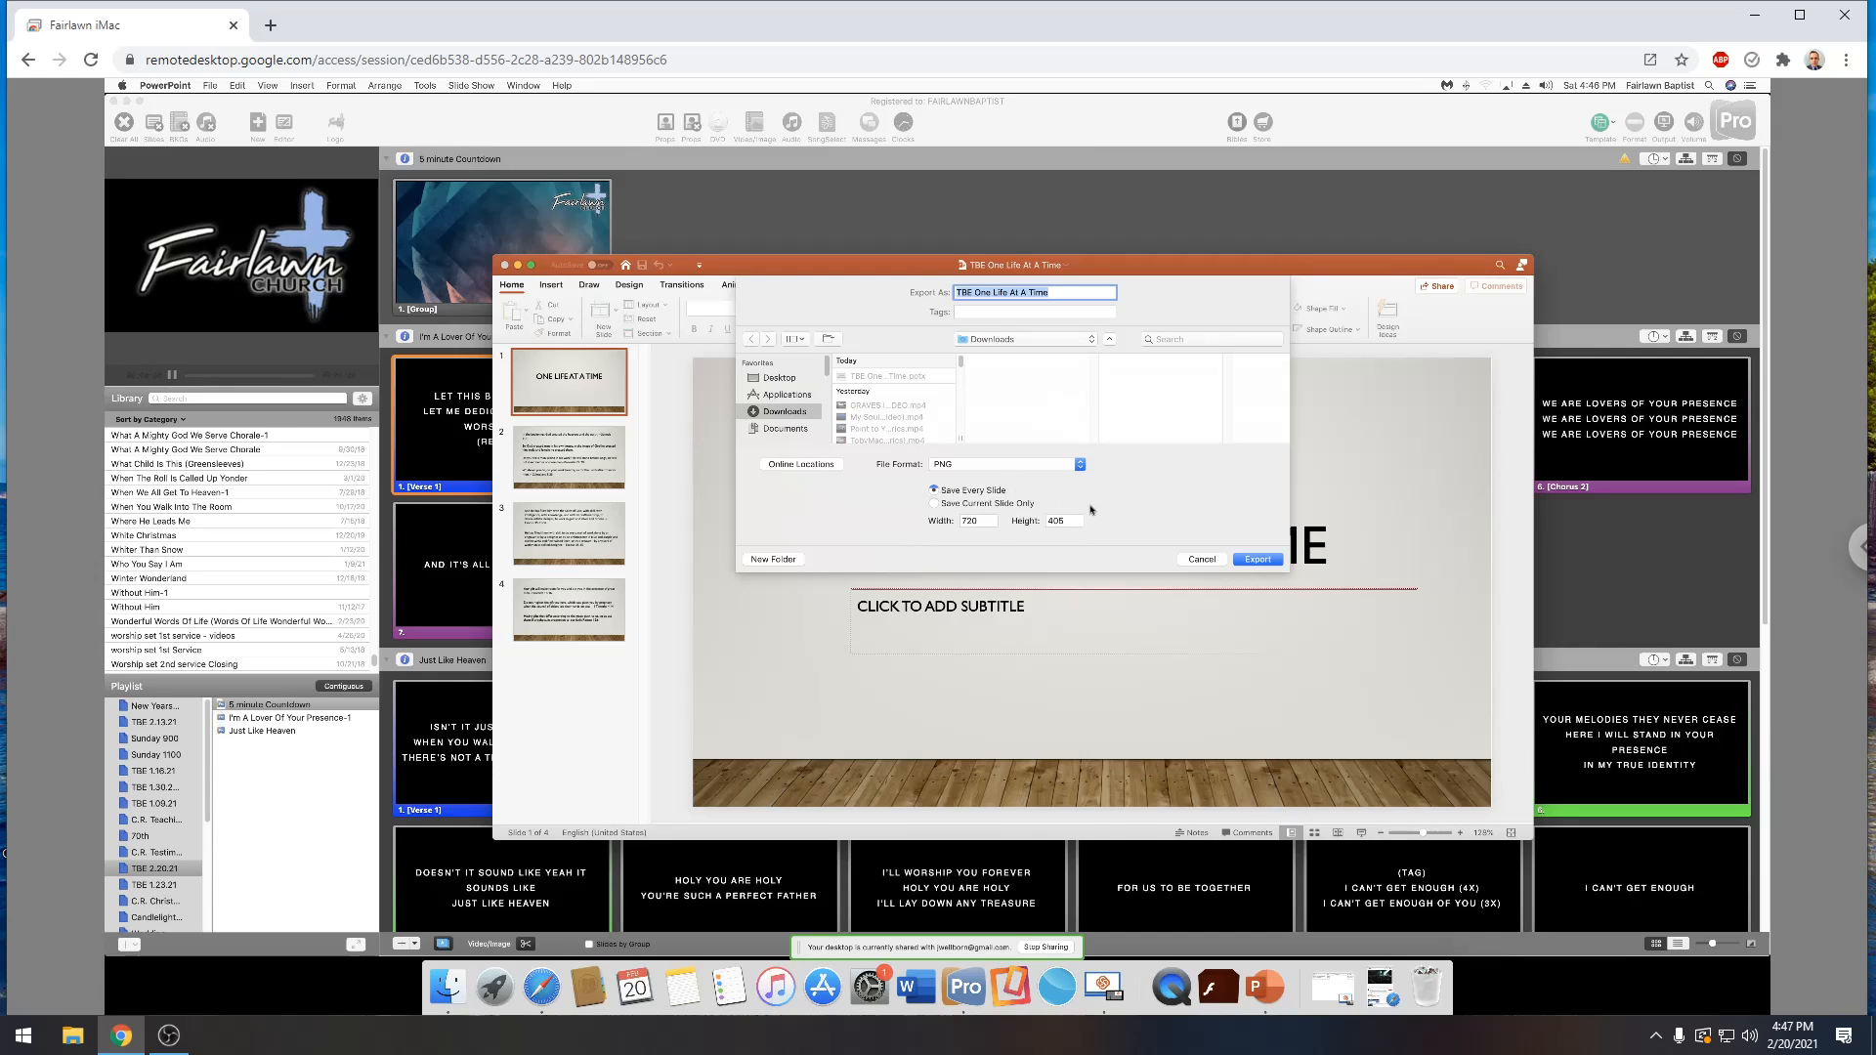
click(1258, 560)
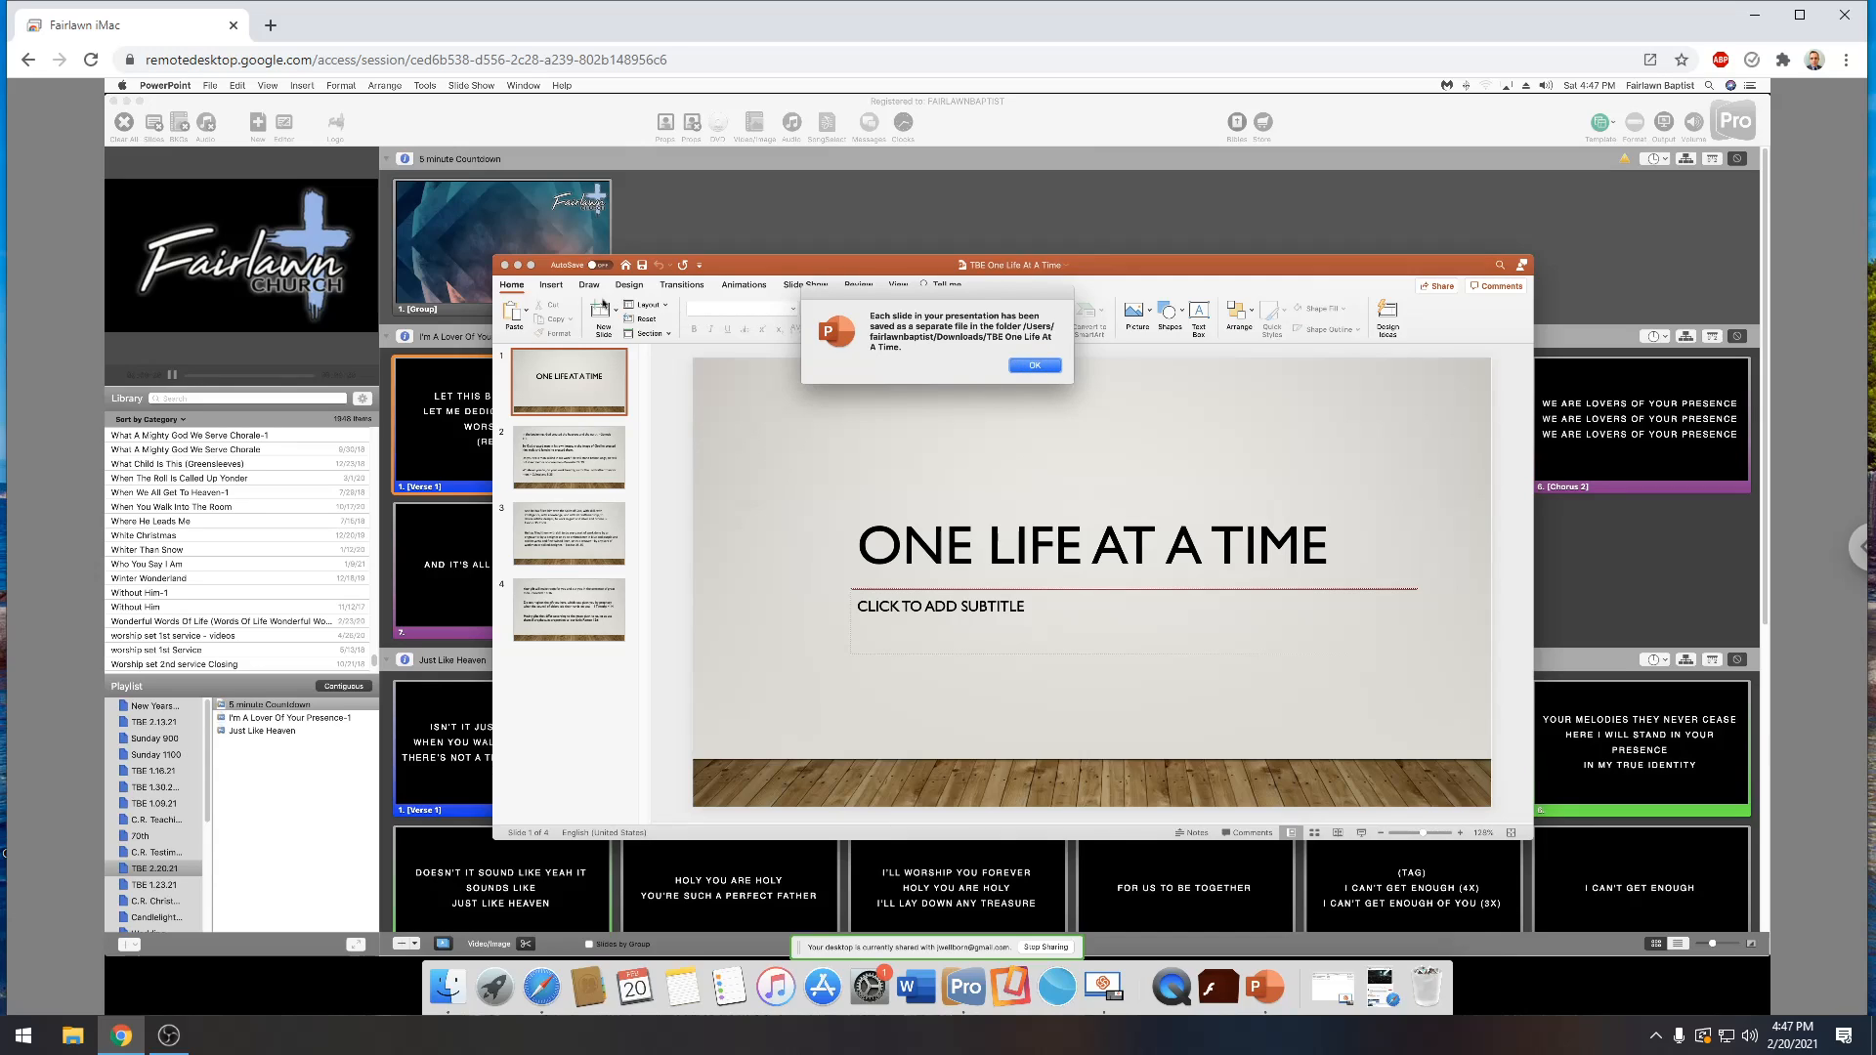
key(Return)
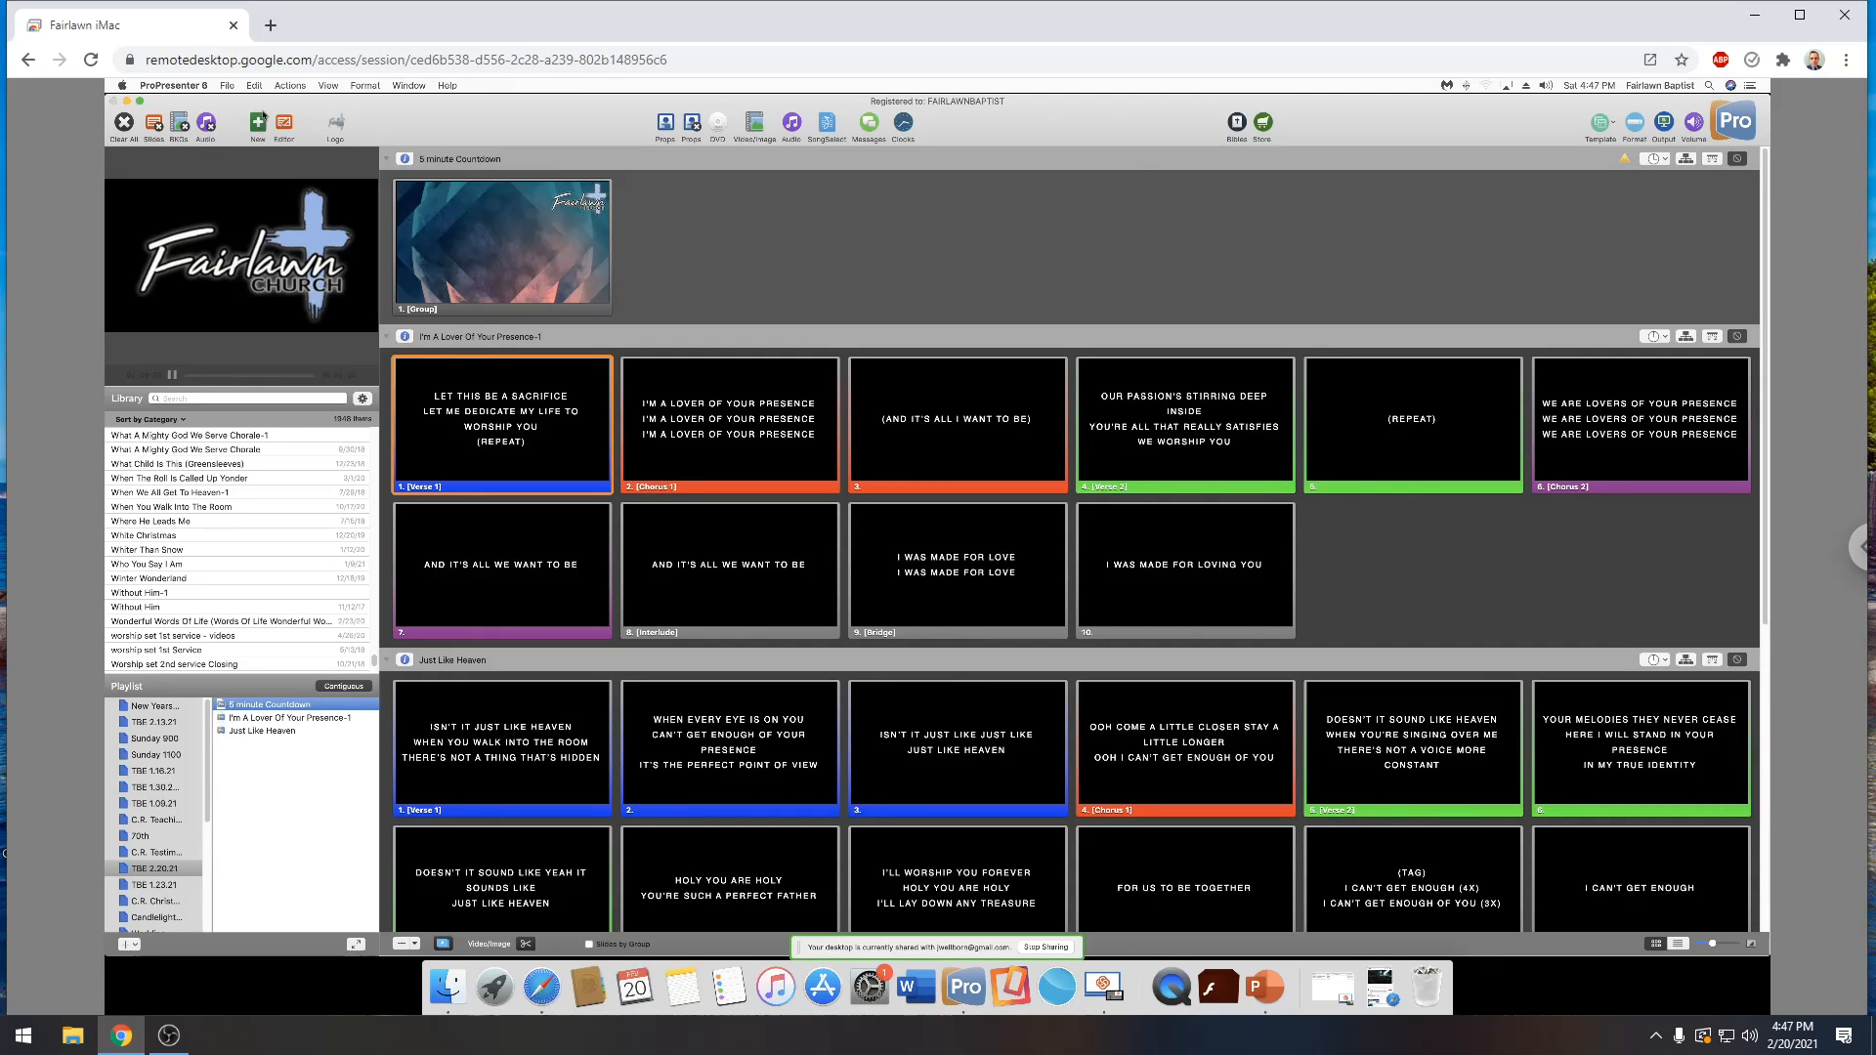
In ProPresenter, create a new presentation file named tbe_2.20.21
click(258, 121)
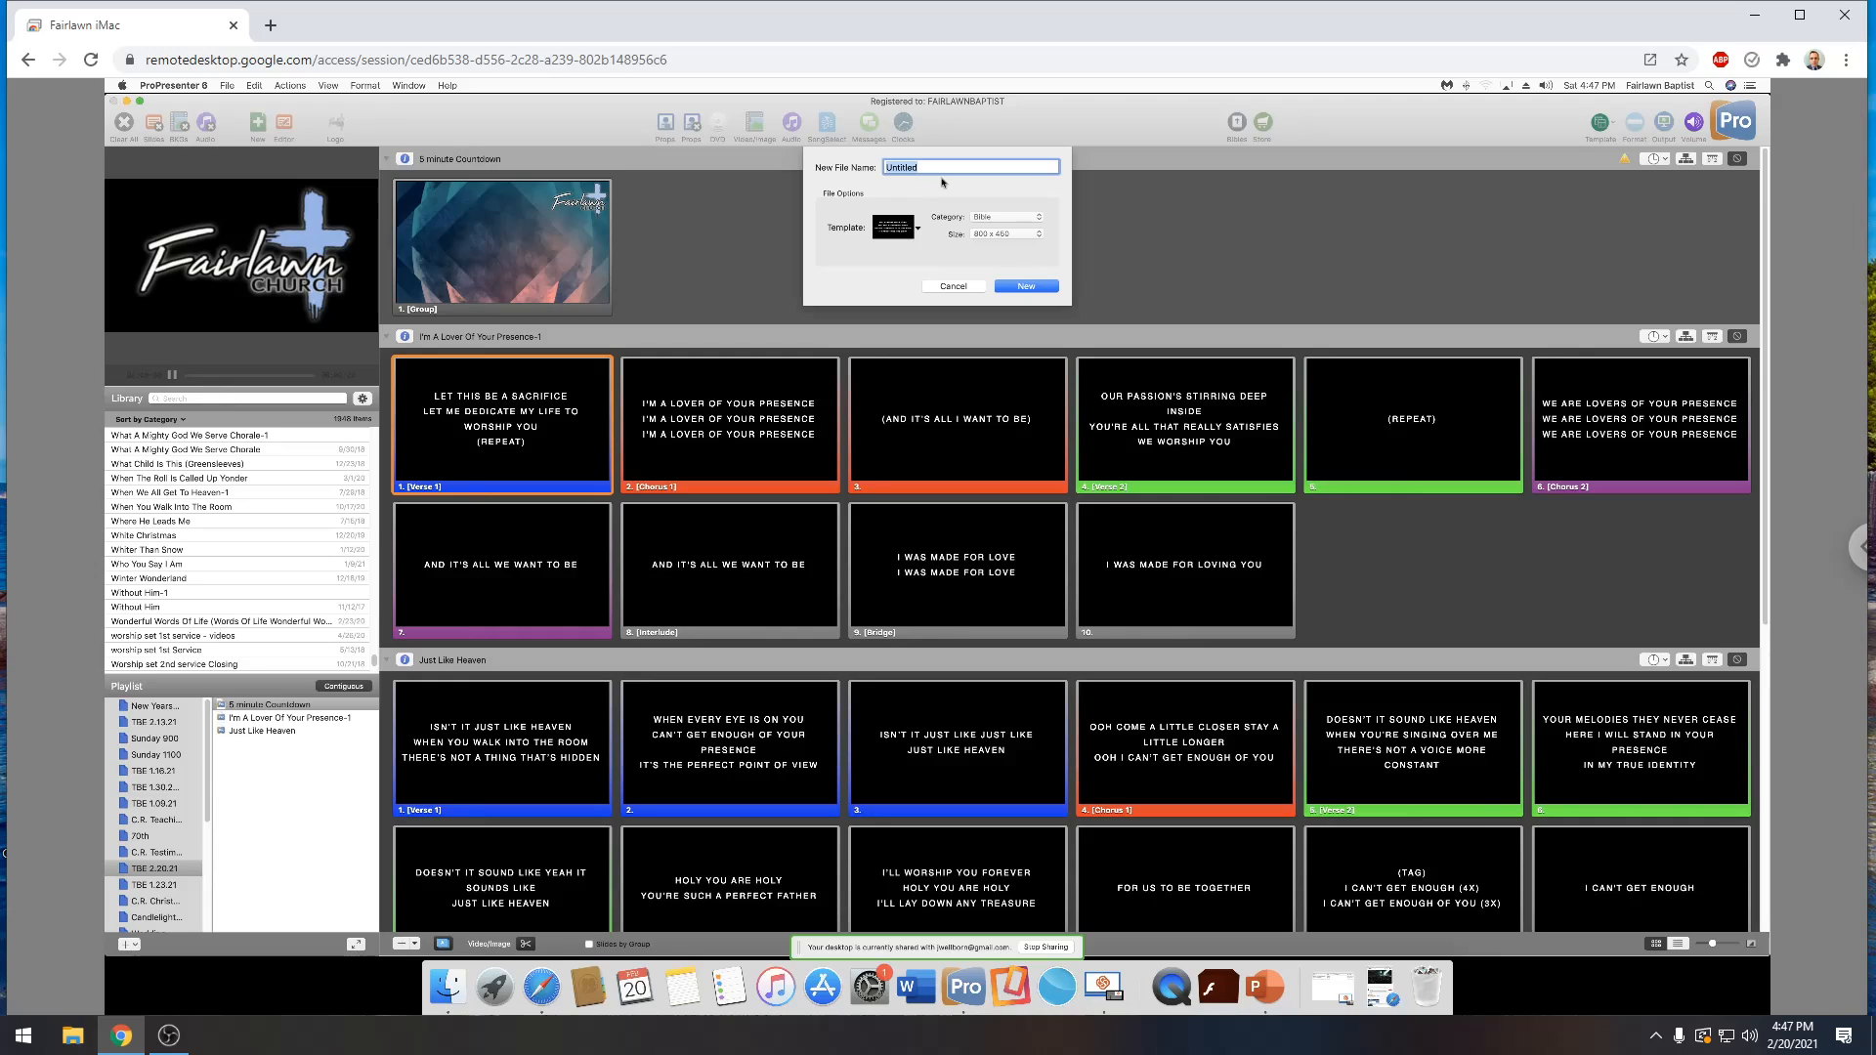
text(tbe)
text(_2.20.21)
key(Return)
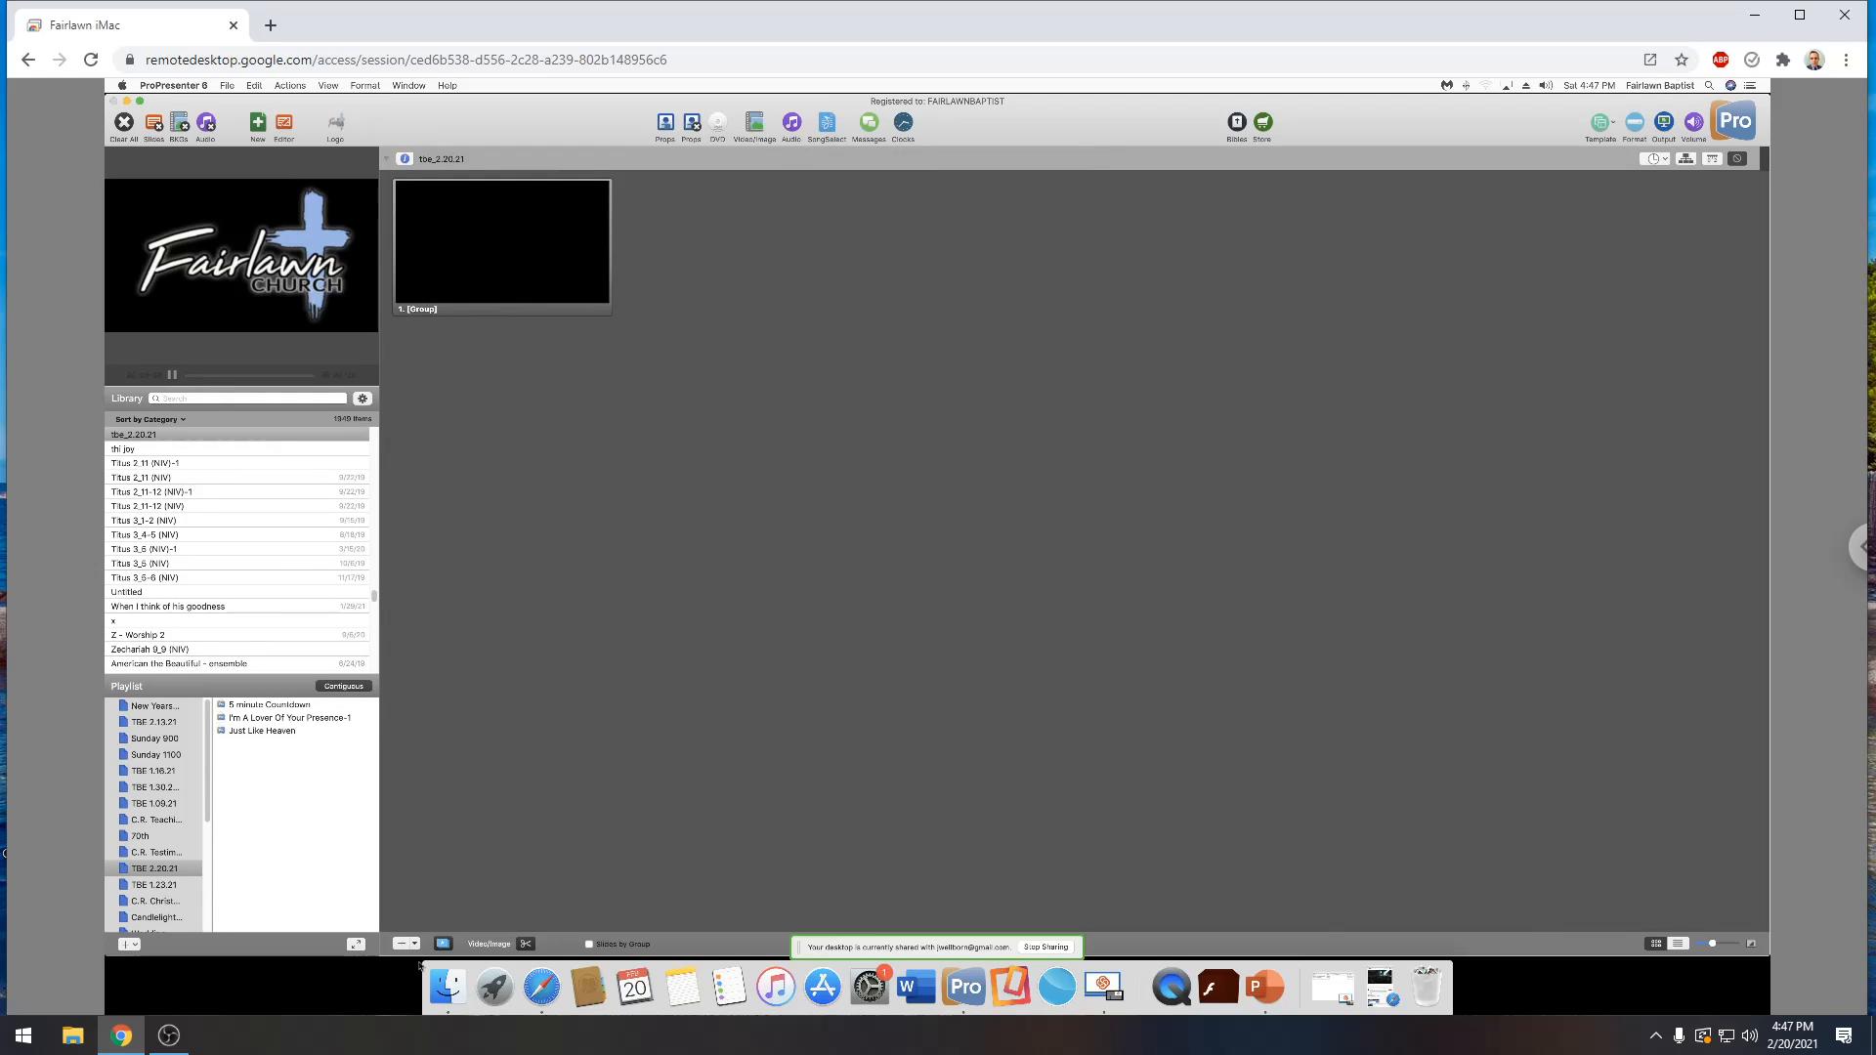
In Finder, open the TBE One Life At A Time folder in Downloads and drop its four slide images onto the blank slide
click(449, 987)
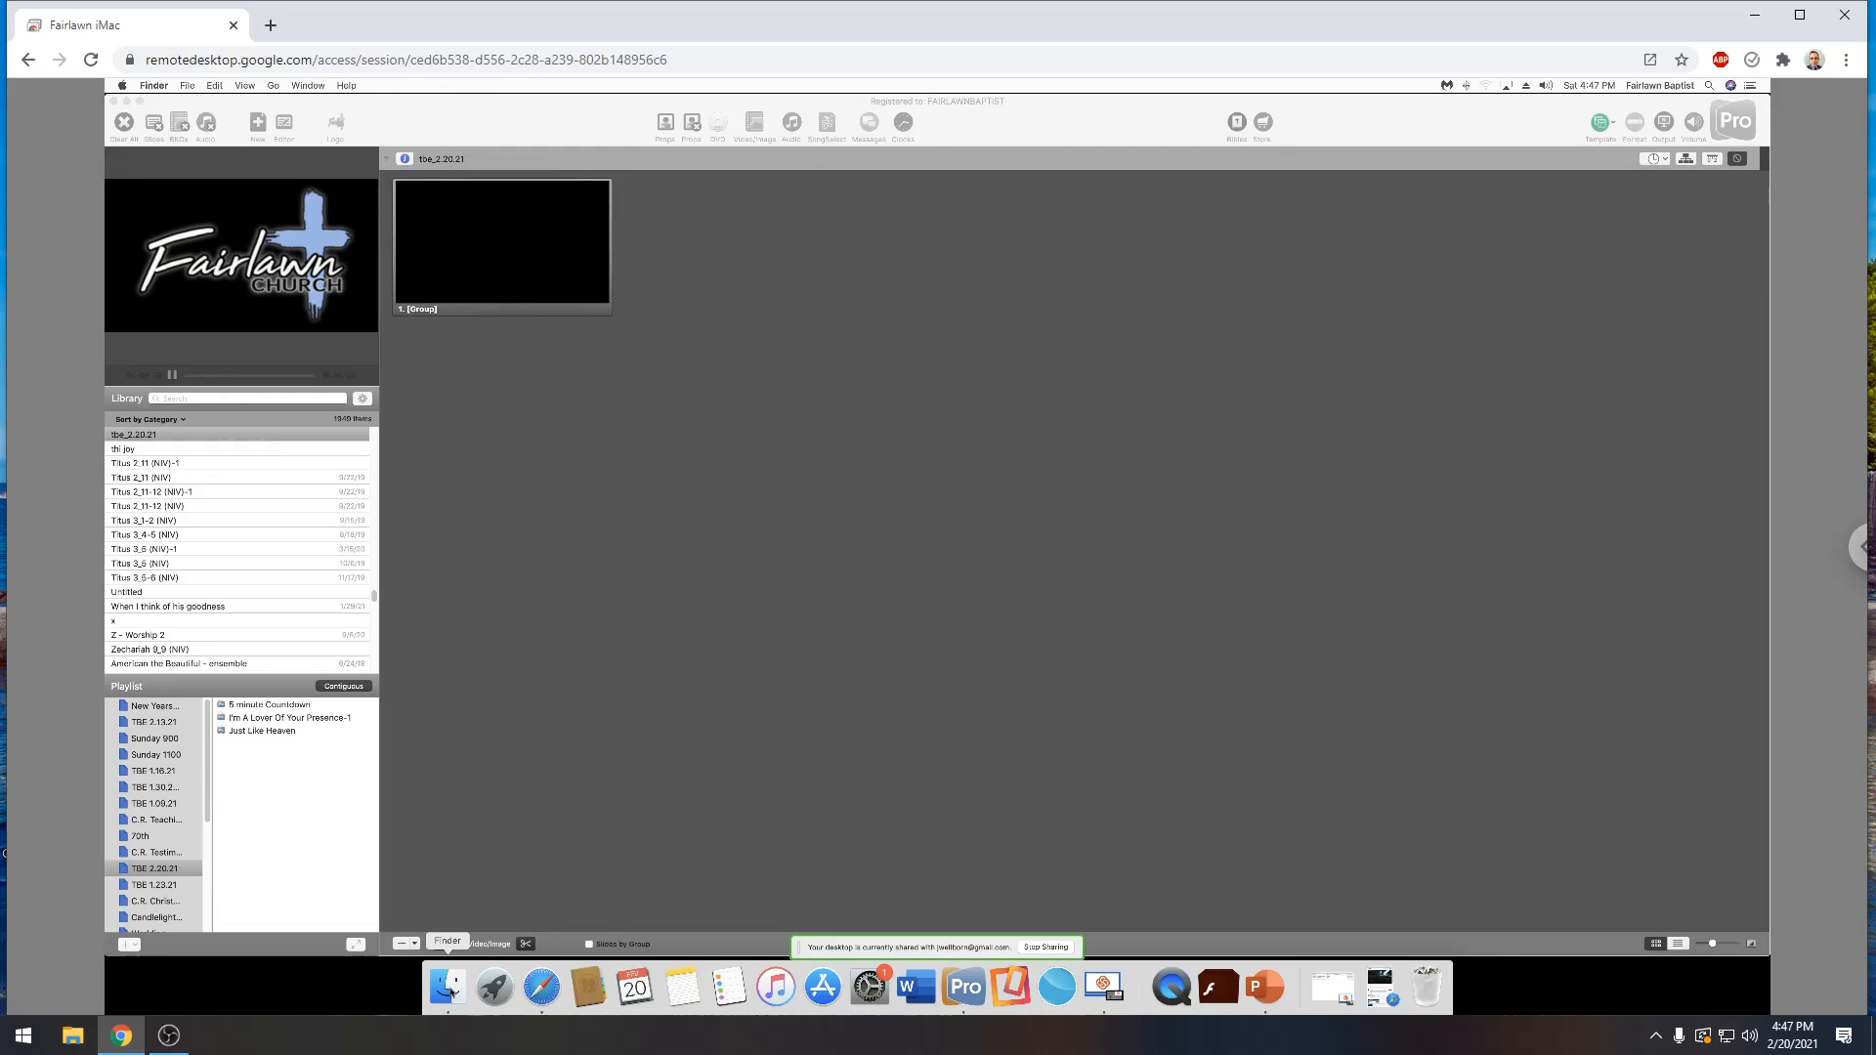
click(451, 980)
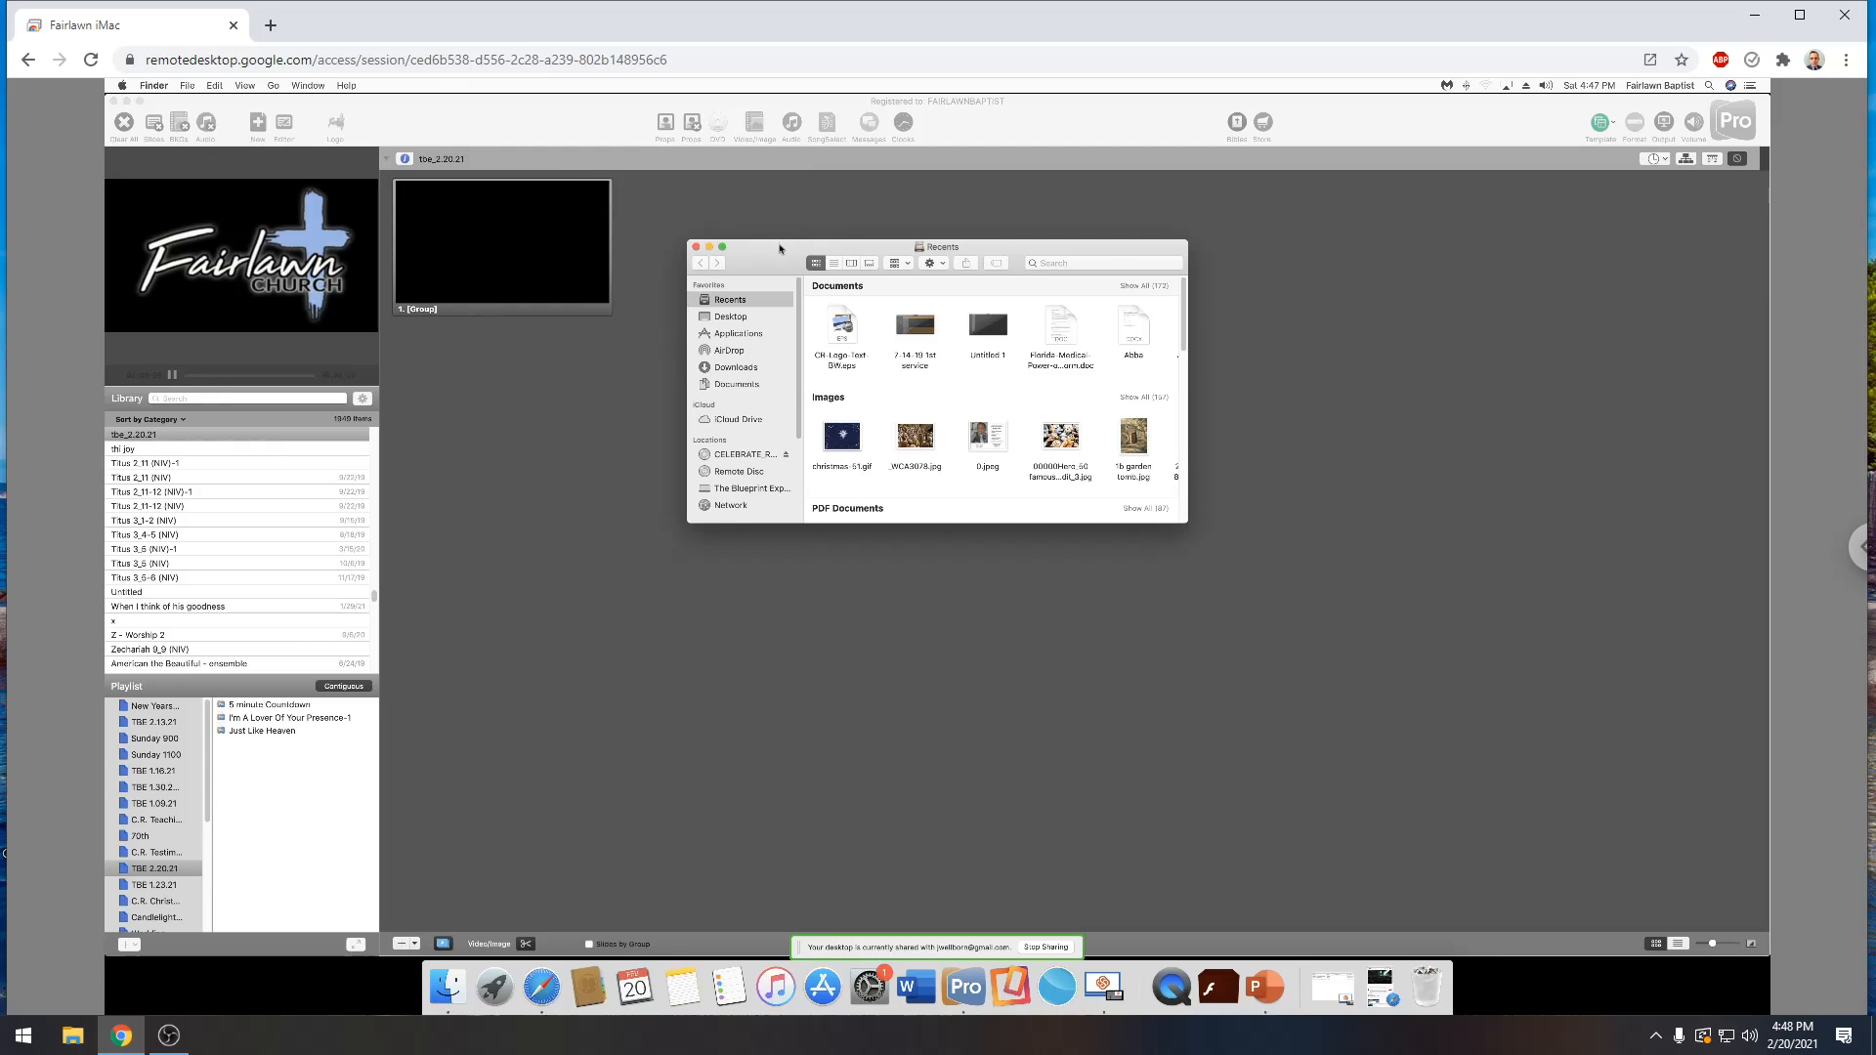
drag(780, 248, 764, 248)
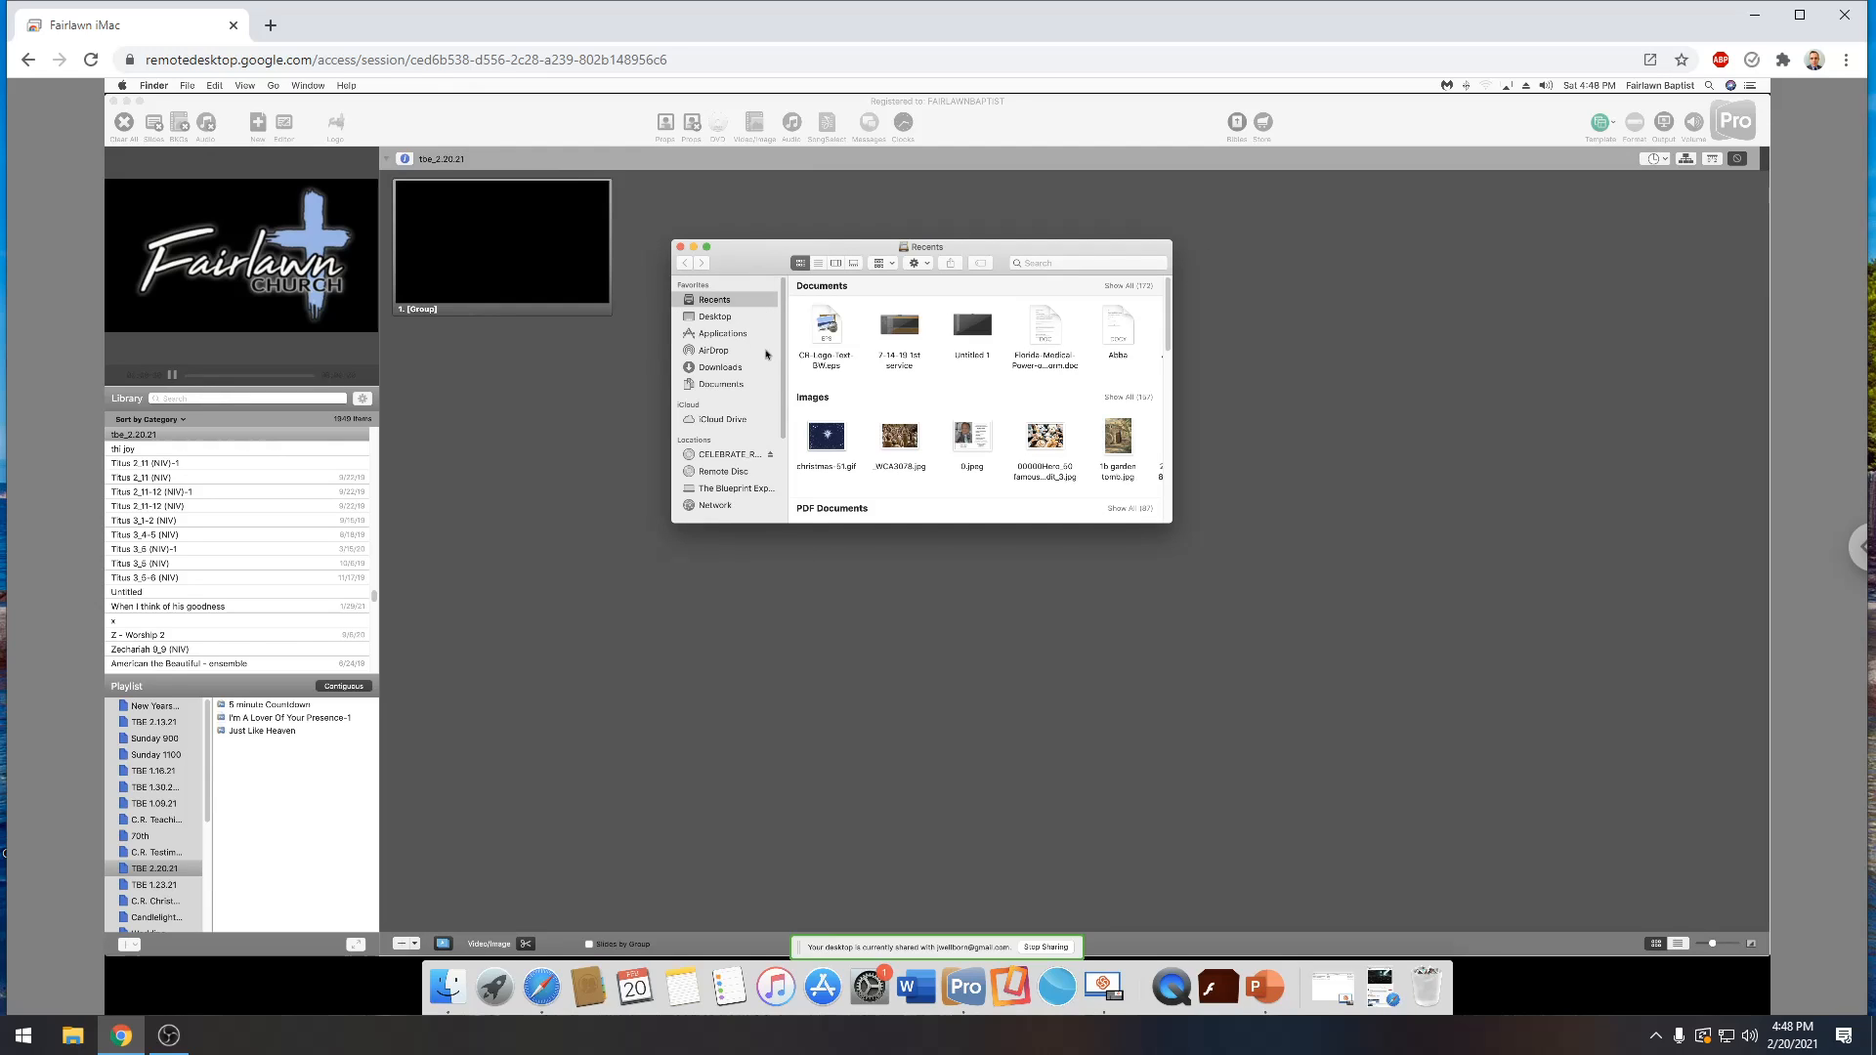
click(720, 370)
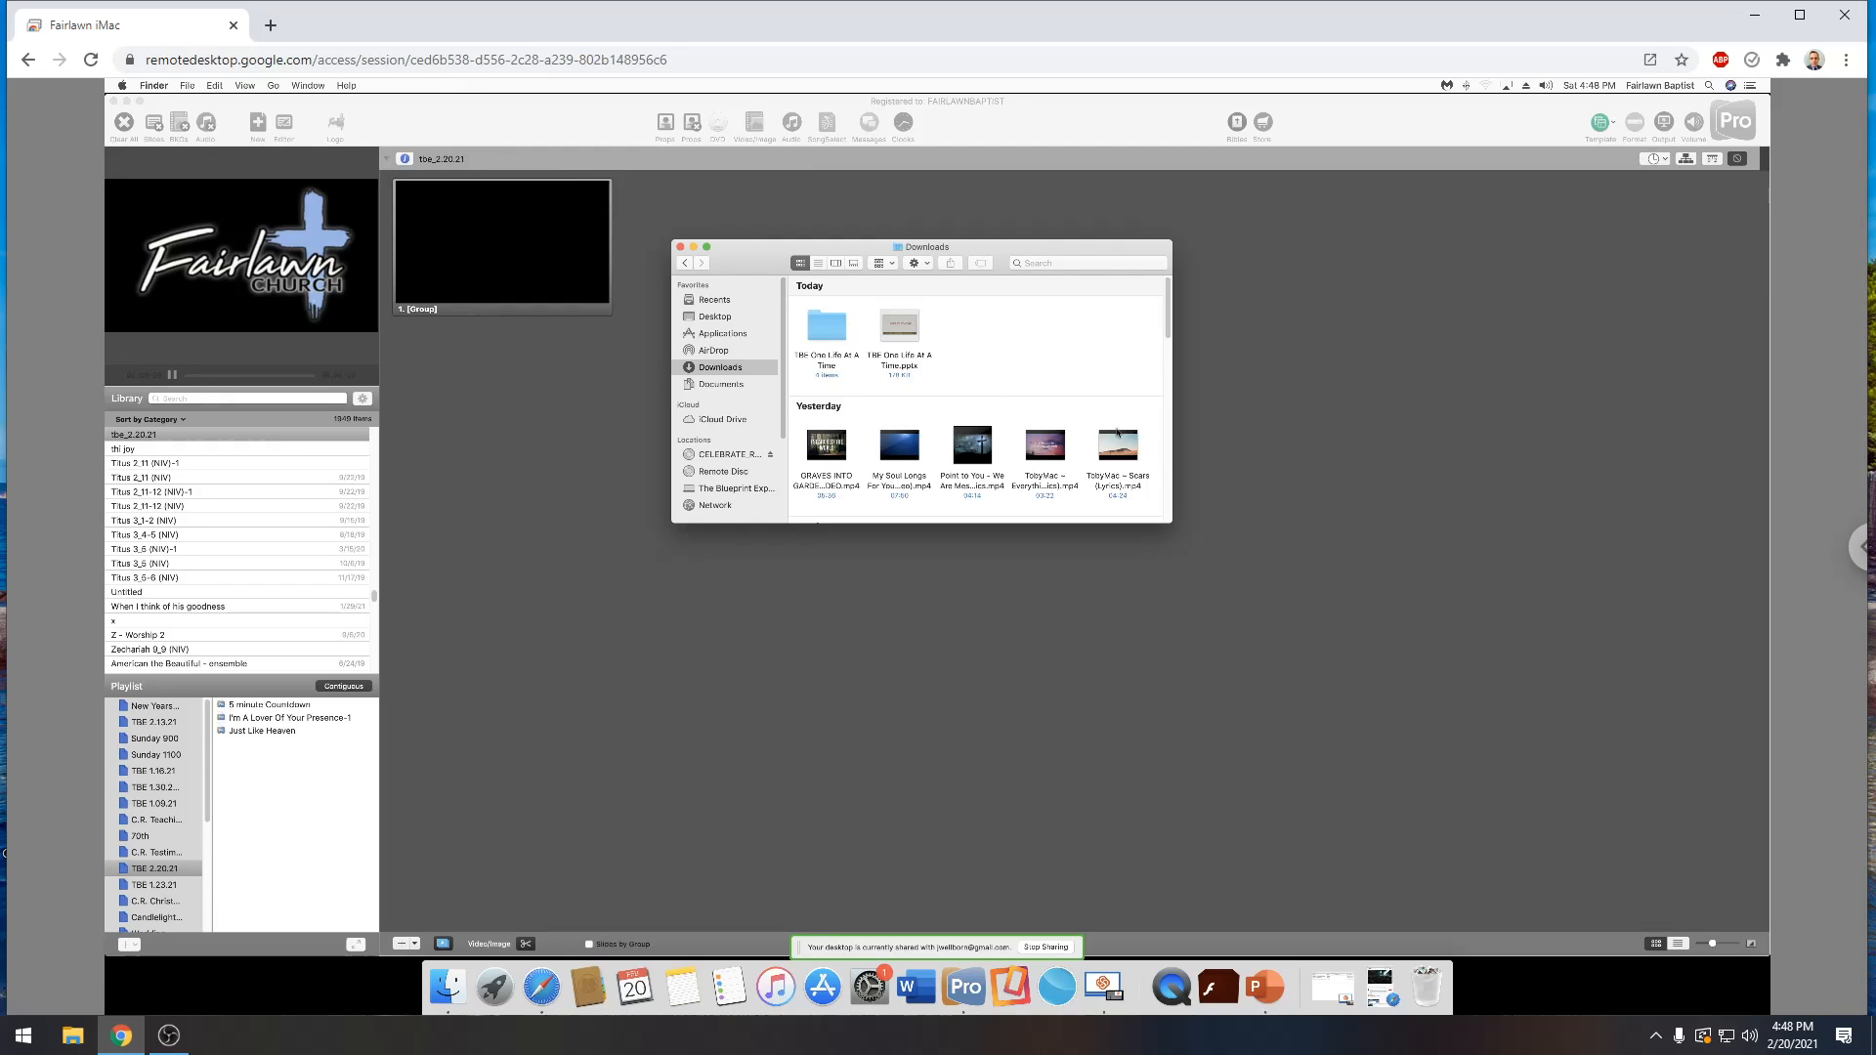
drag(1091, 424, 816, 298)
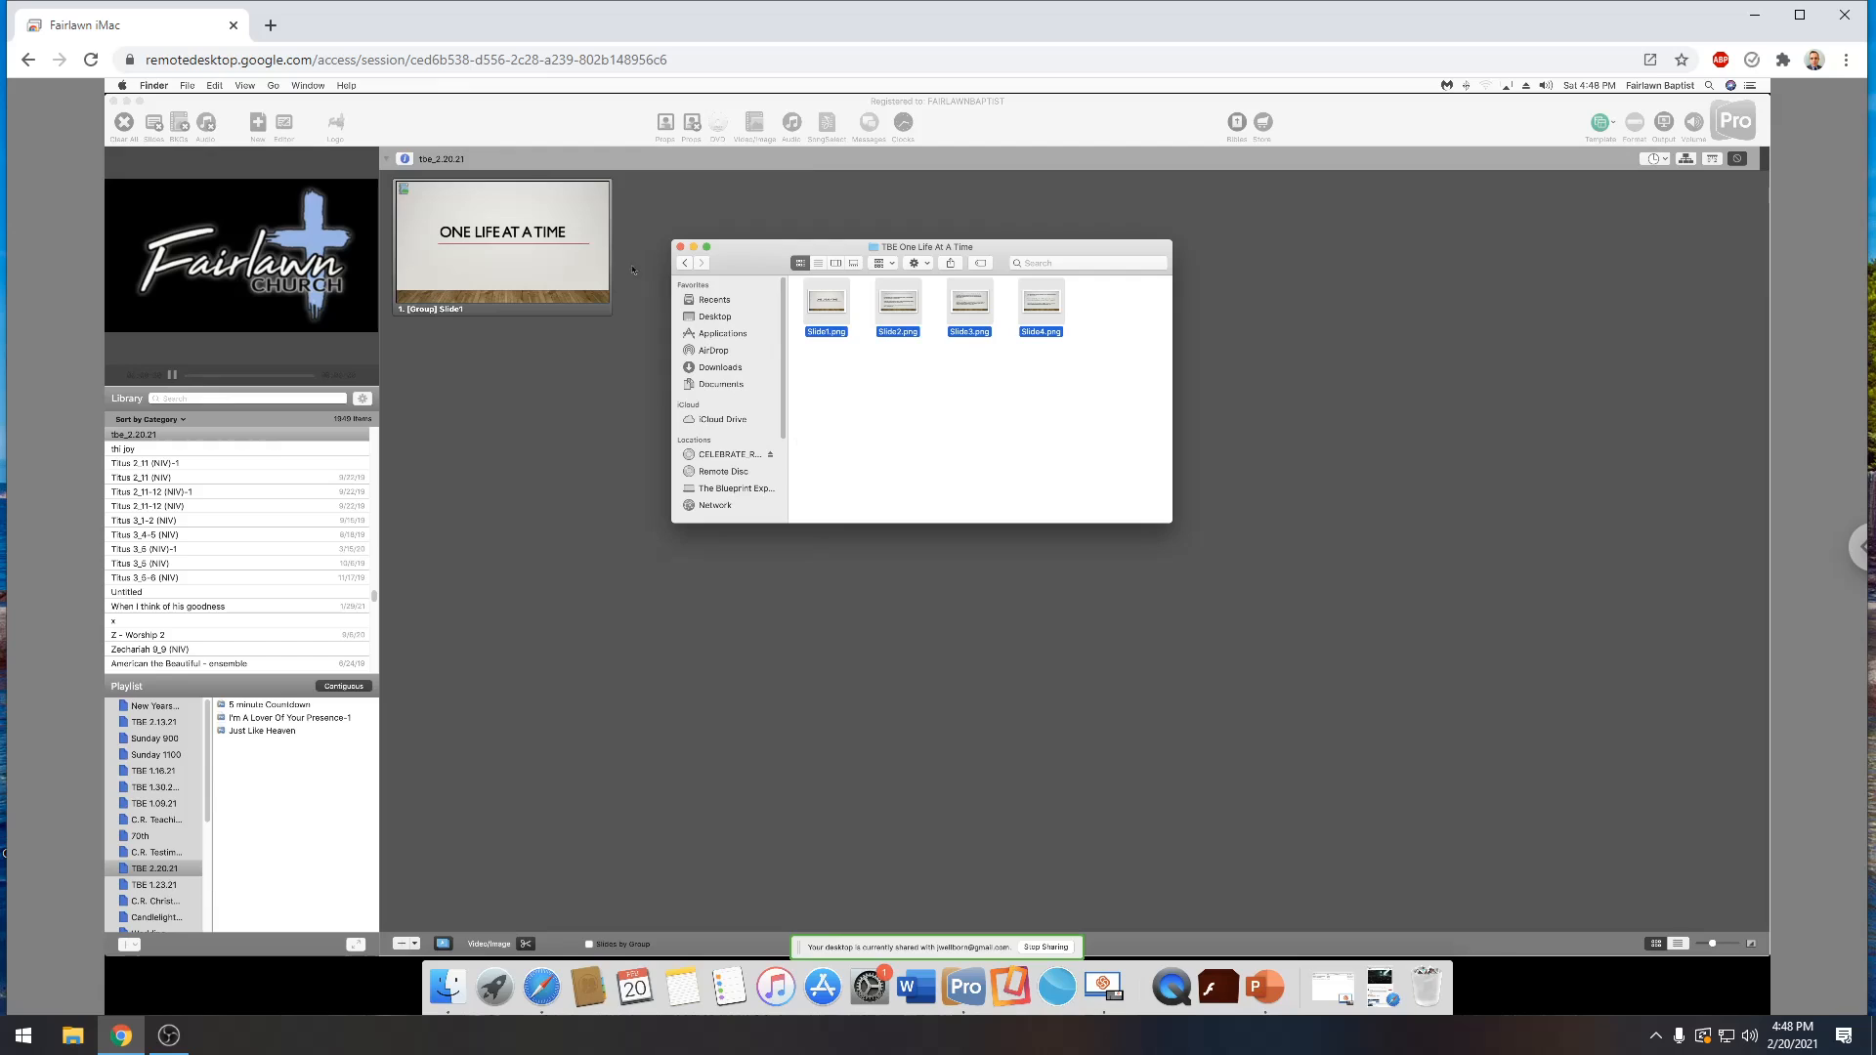
Delete the single Slide1 slide from the tbe_2.20.21 presentation
click(542, 205)
right_click(586, 207)
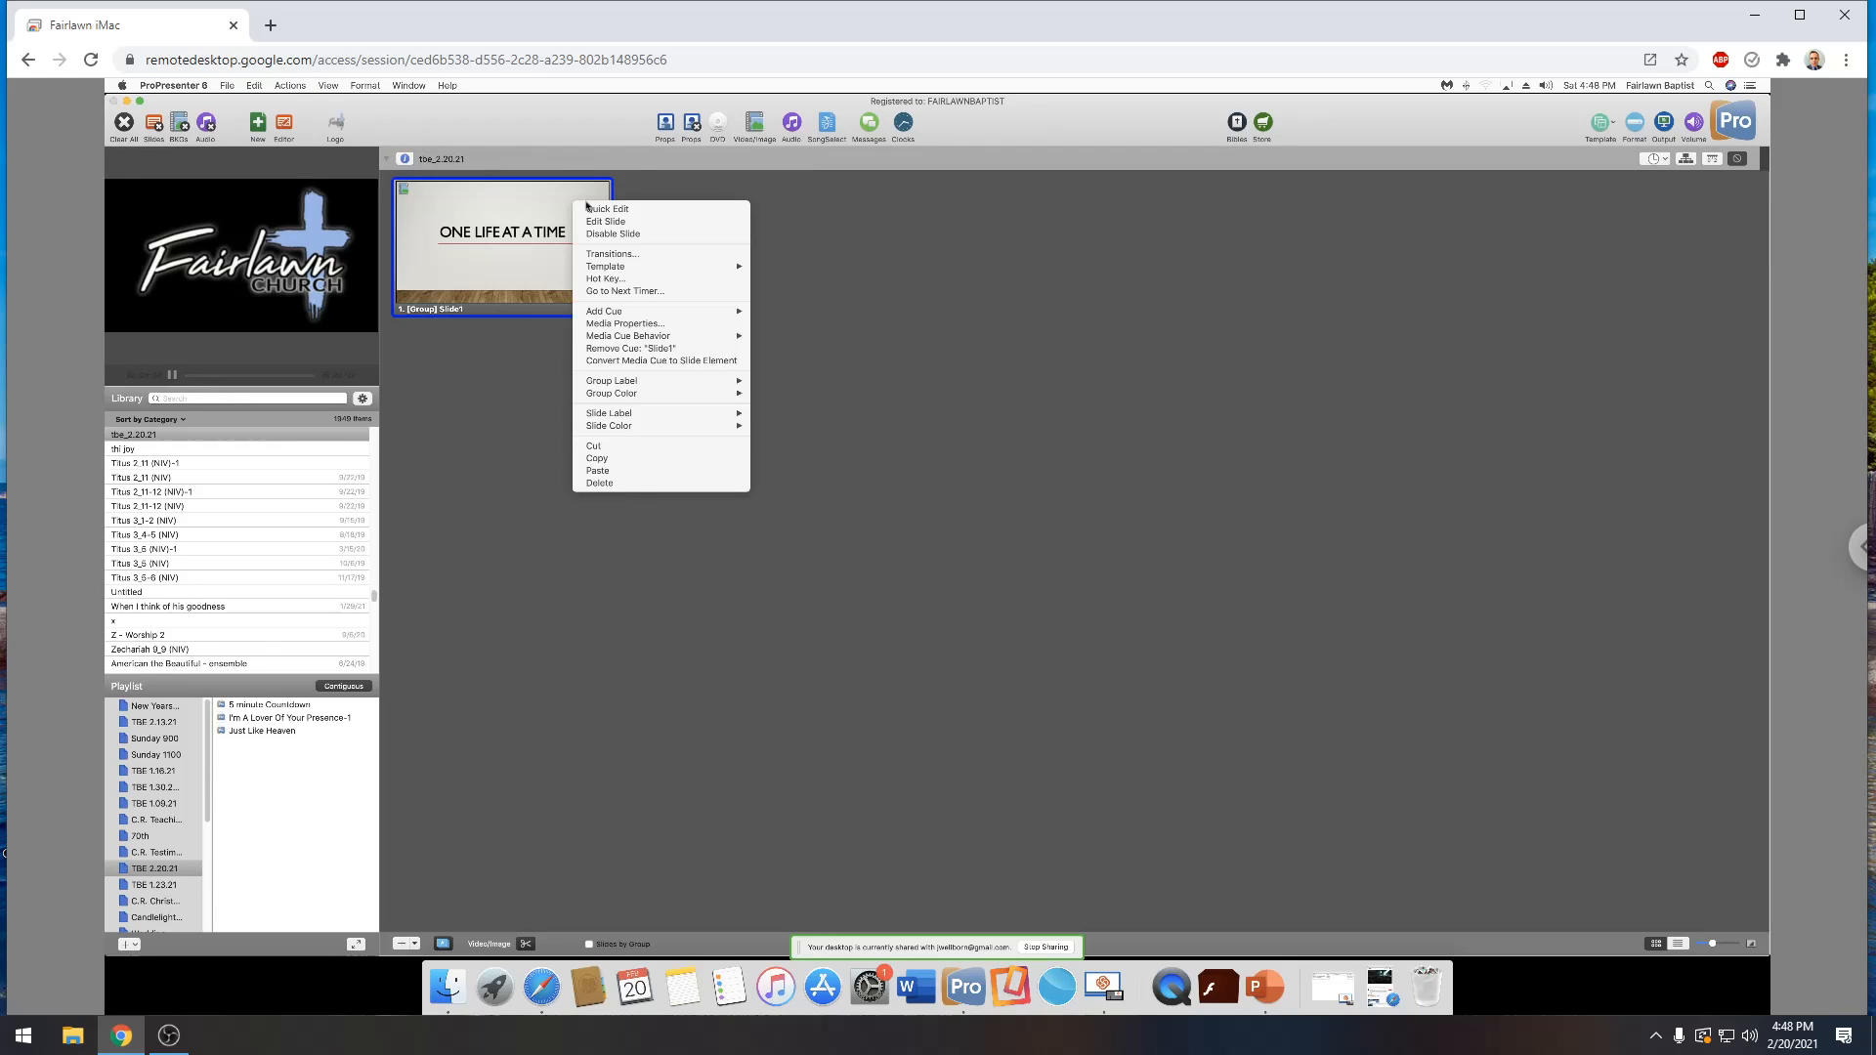
click(658, 482)
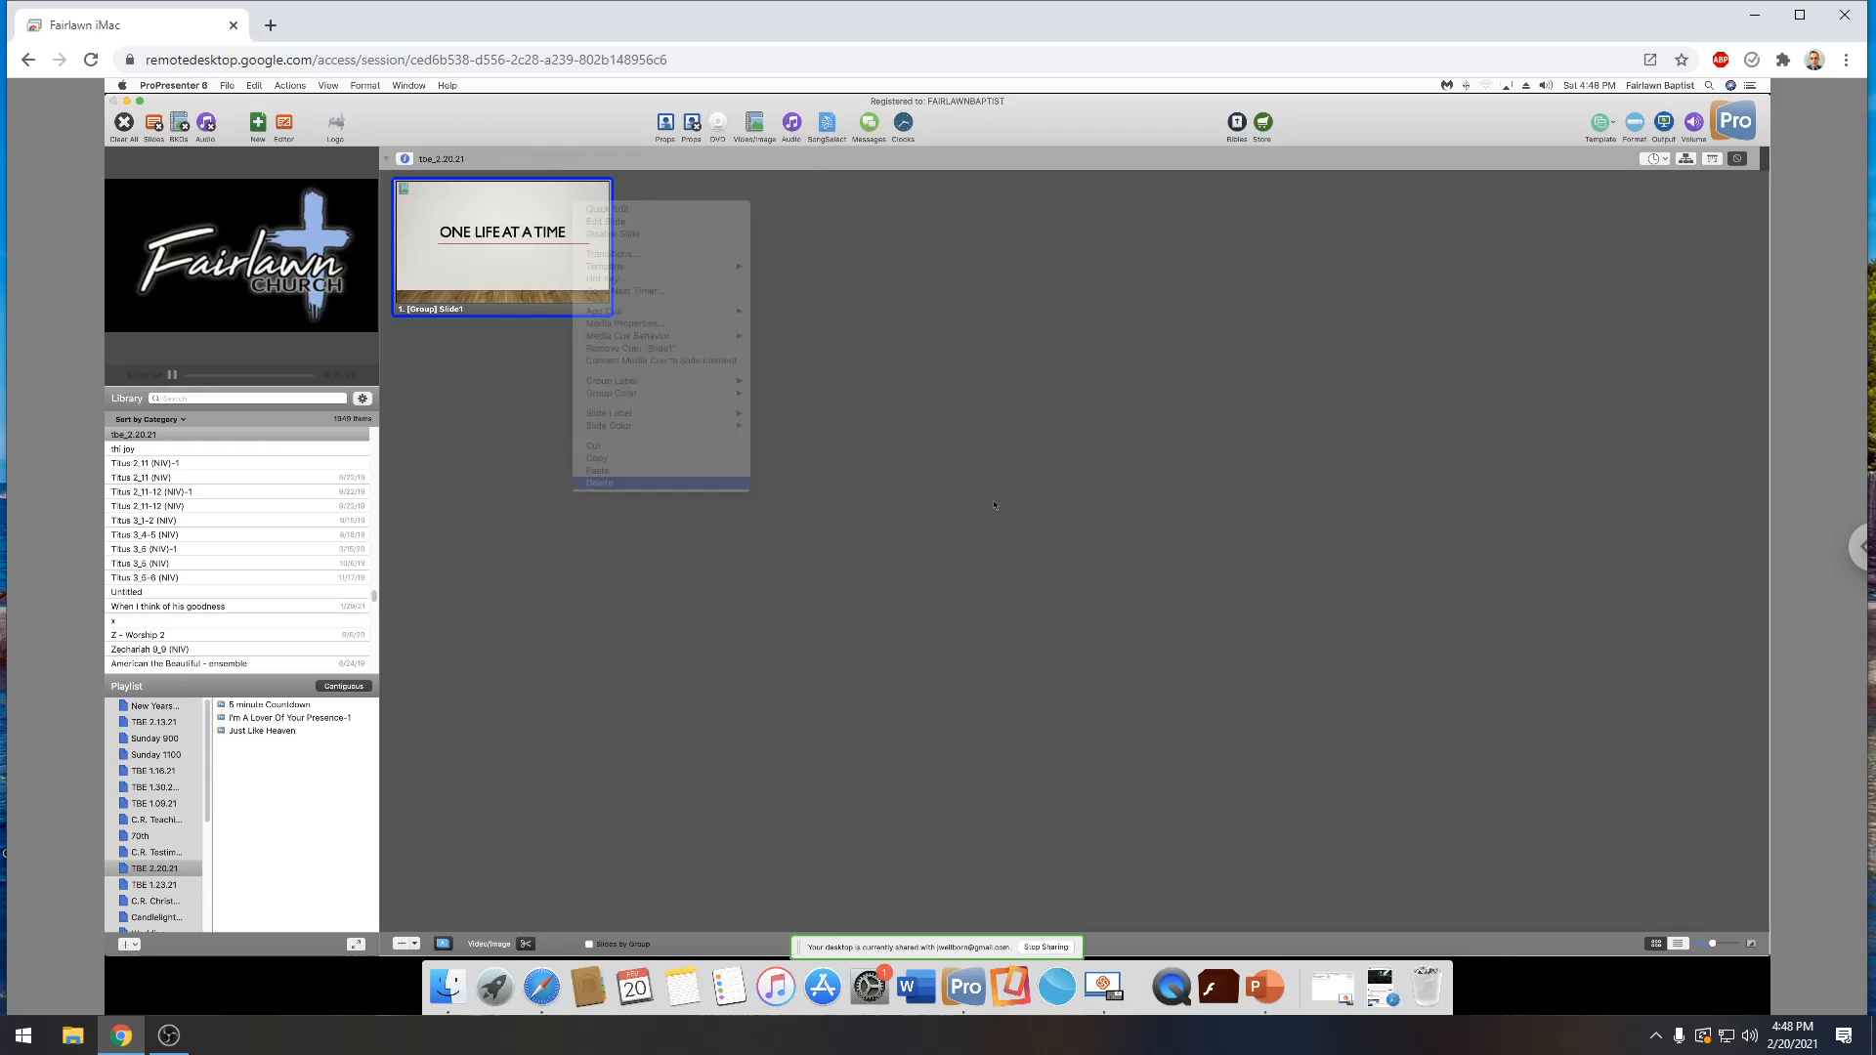
click(168, 1036)
click(168, 1035)
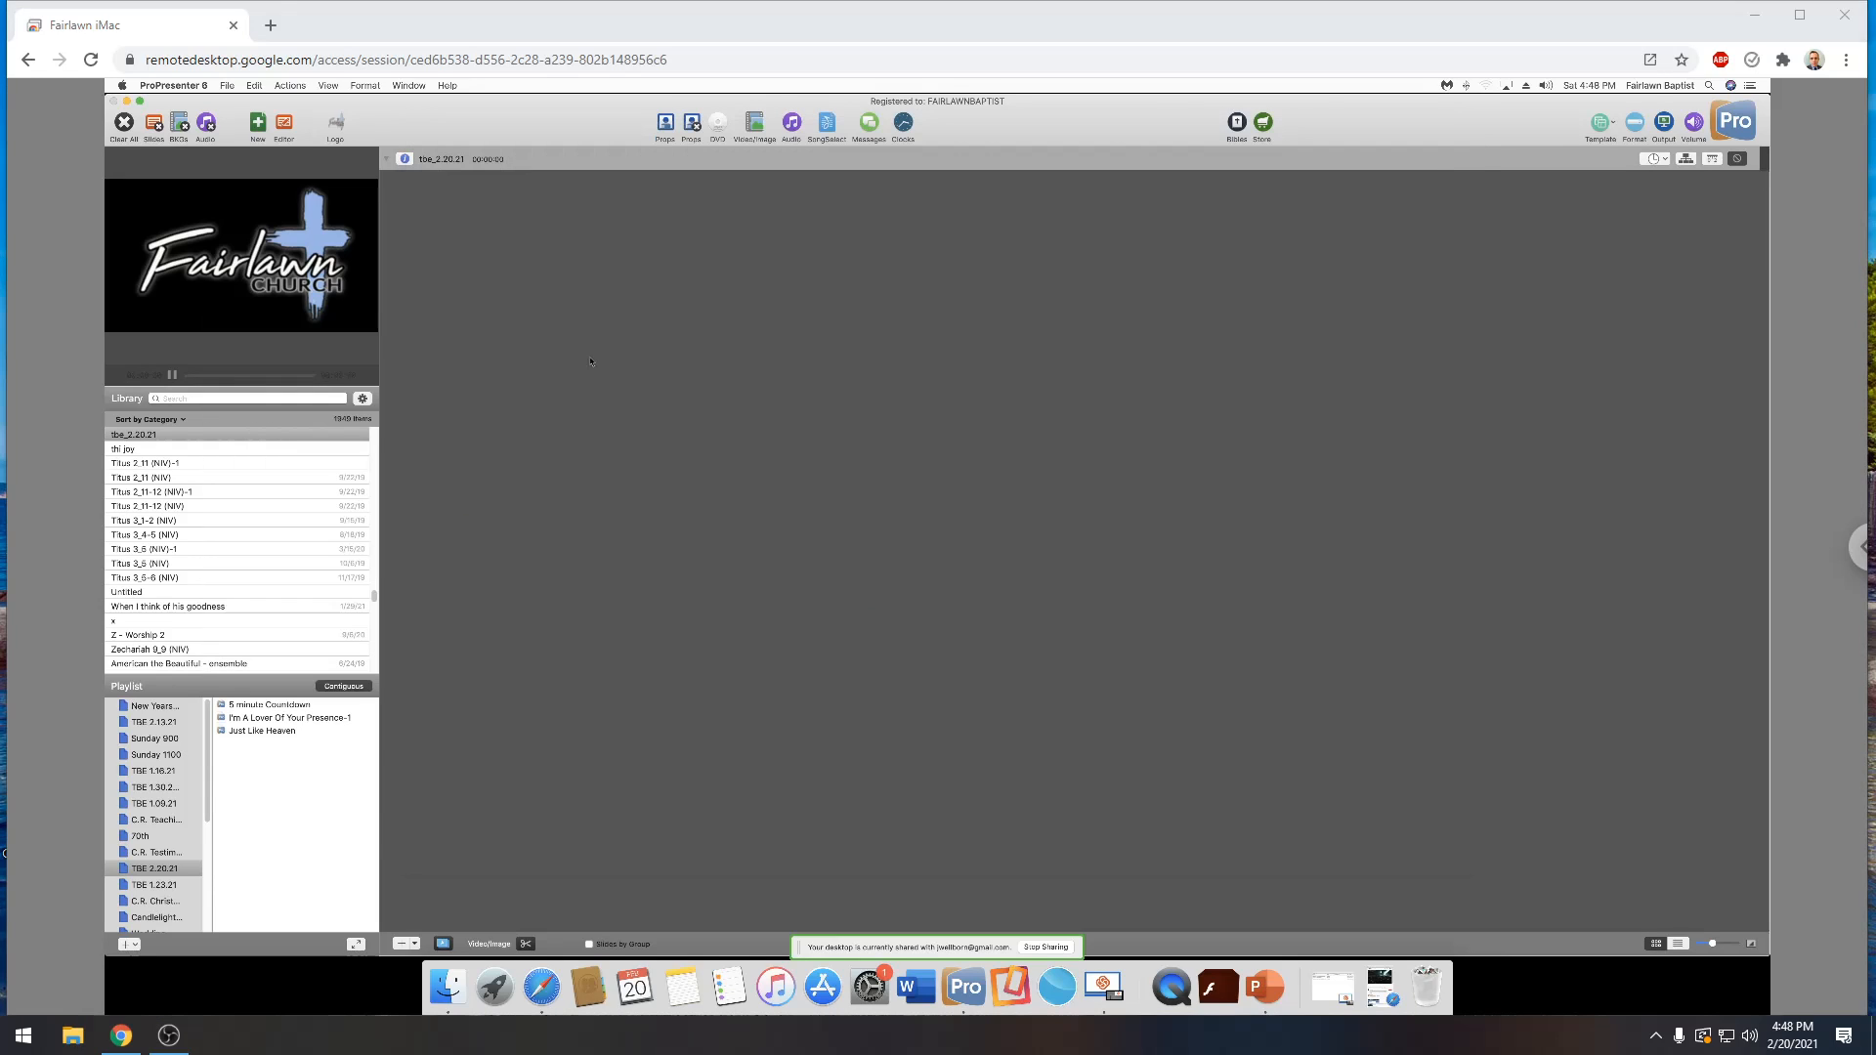
Add Slide1.png to Slide4.png from Finder to the empty presentation, and put tbe_2.20.21 into the TBE 2.20.21 playlist
click(448, 989)
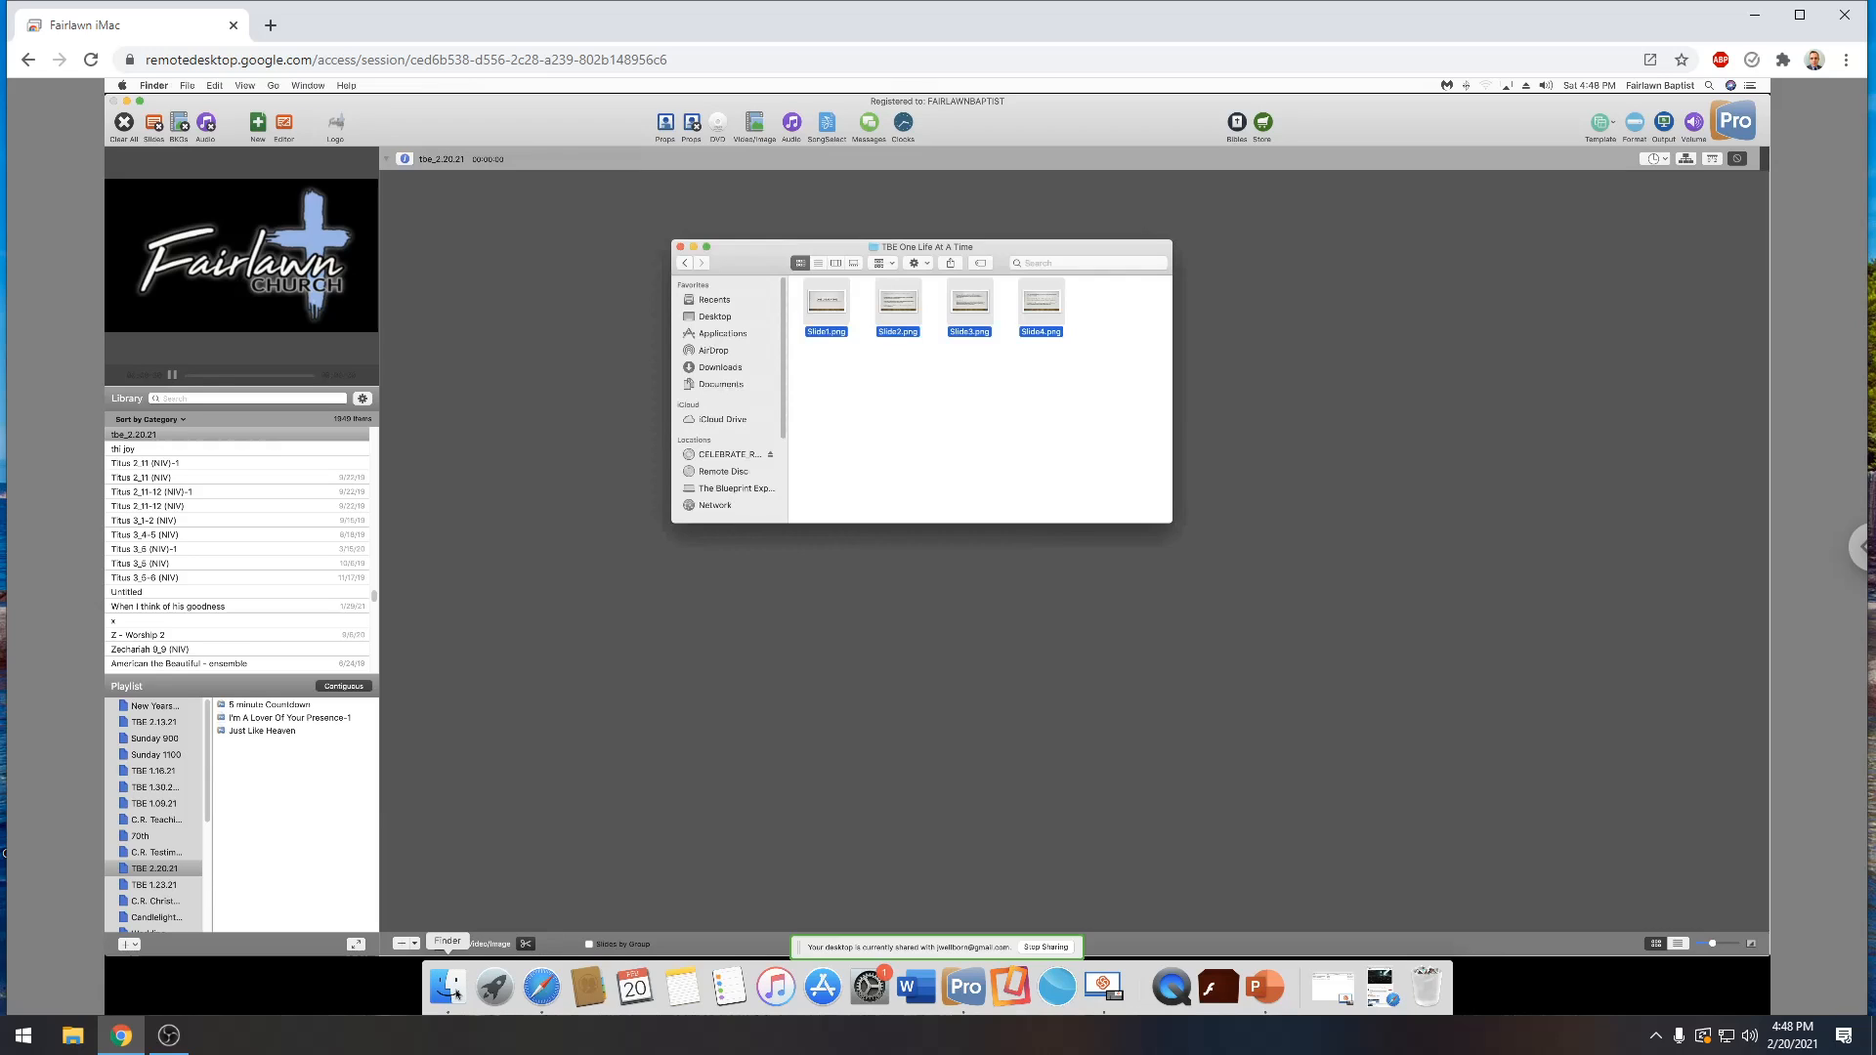
drag(1103, 389, 547, 269)
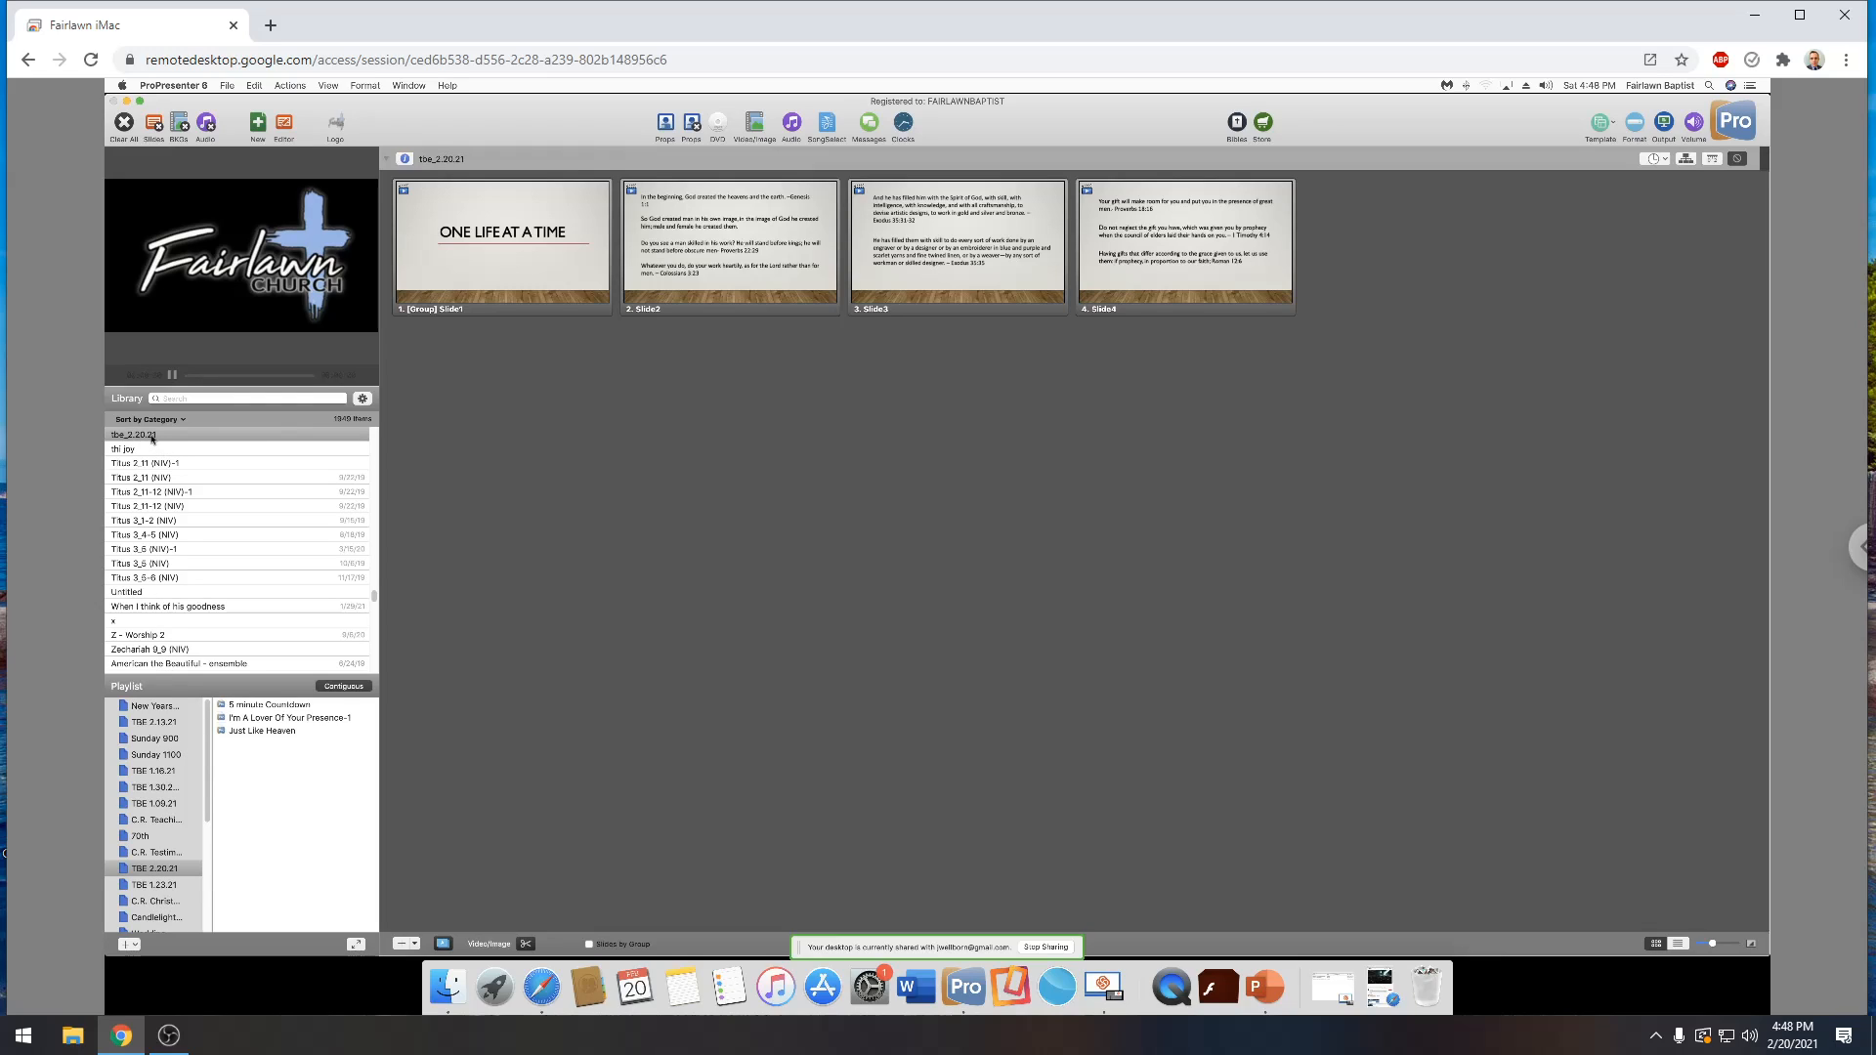
drag(156, 439, 349, 882)
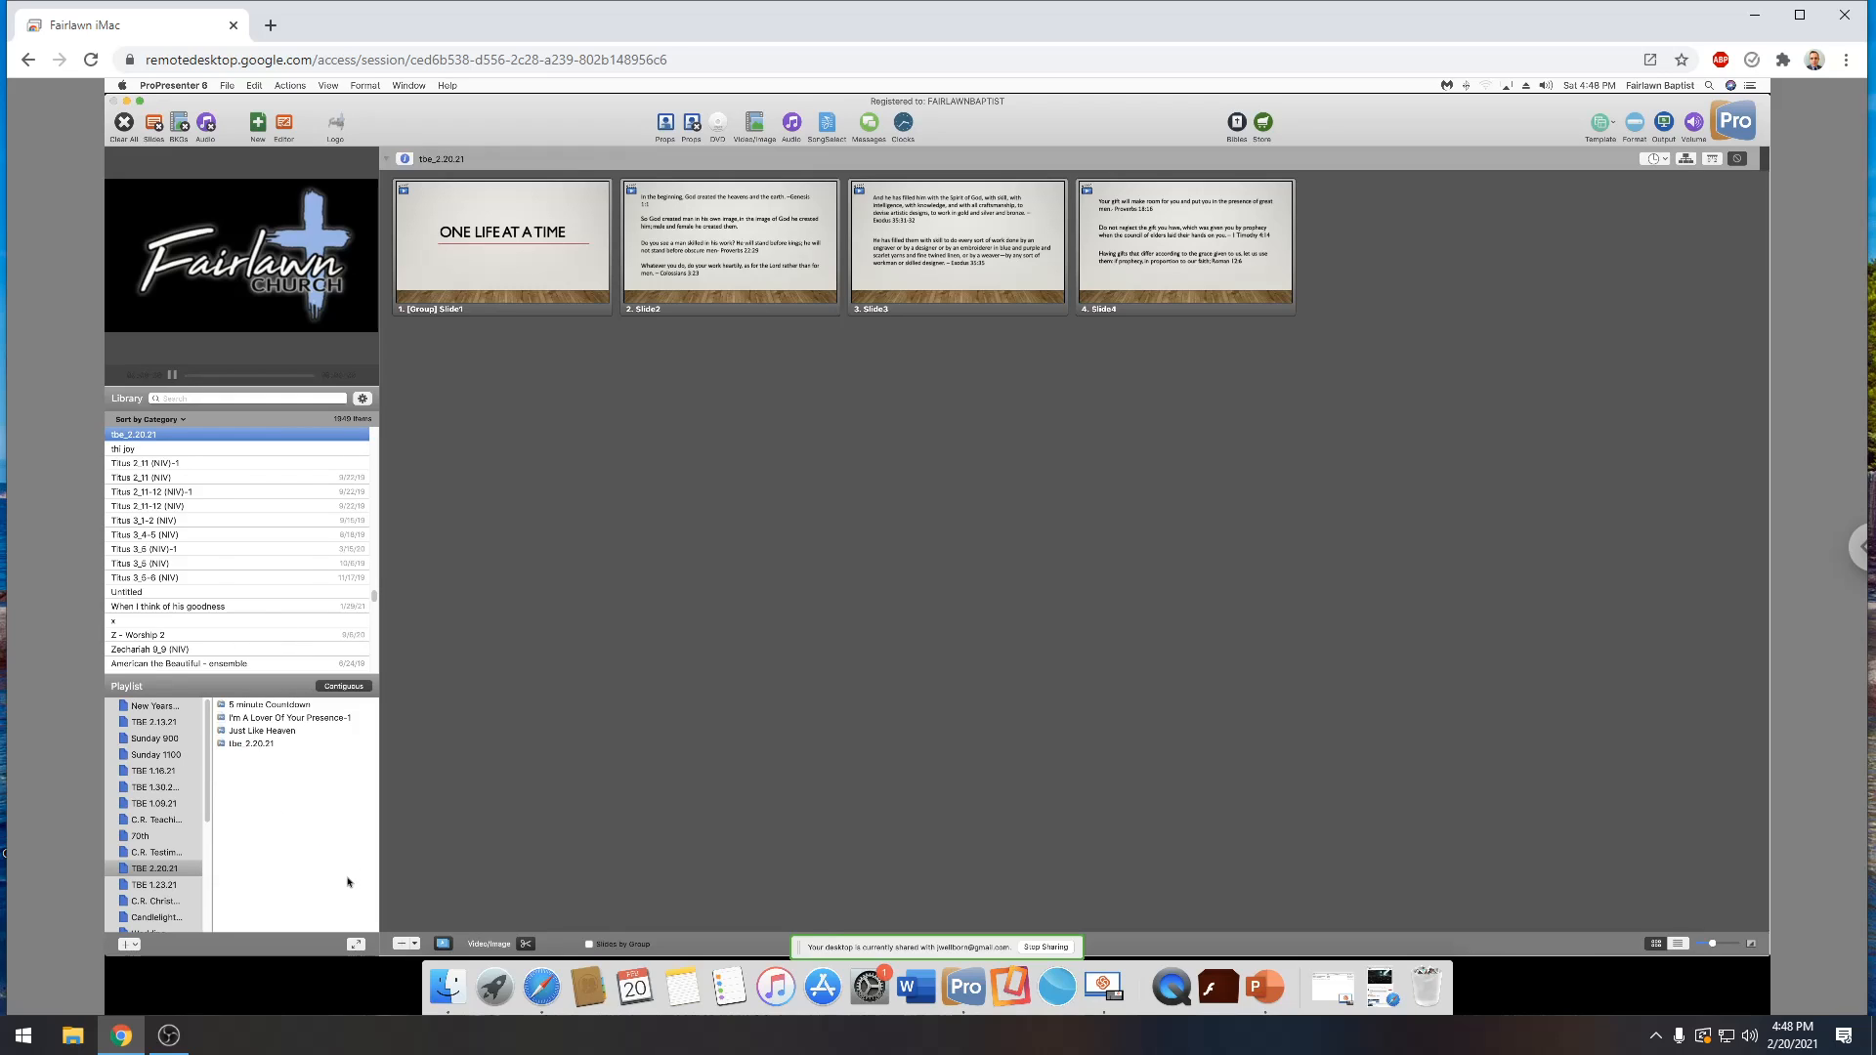
click(359, 744)
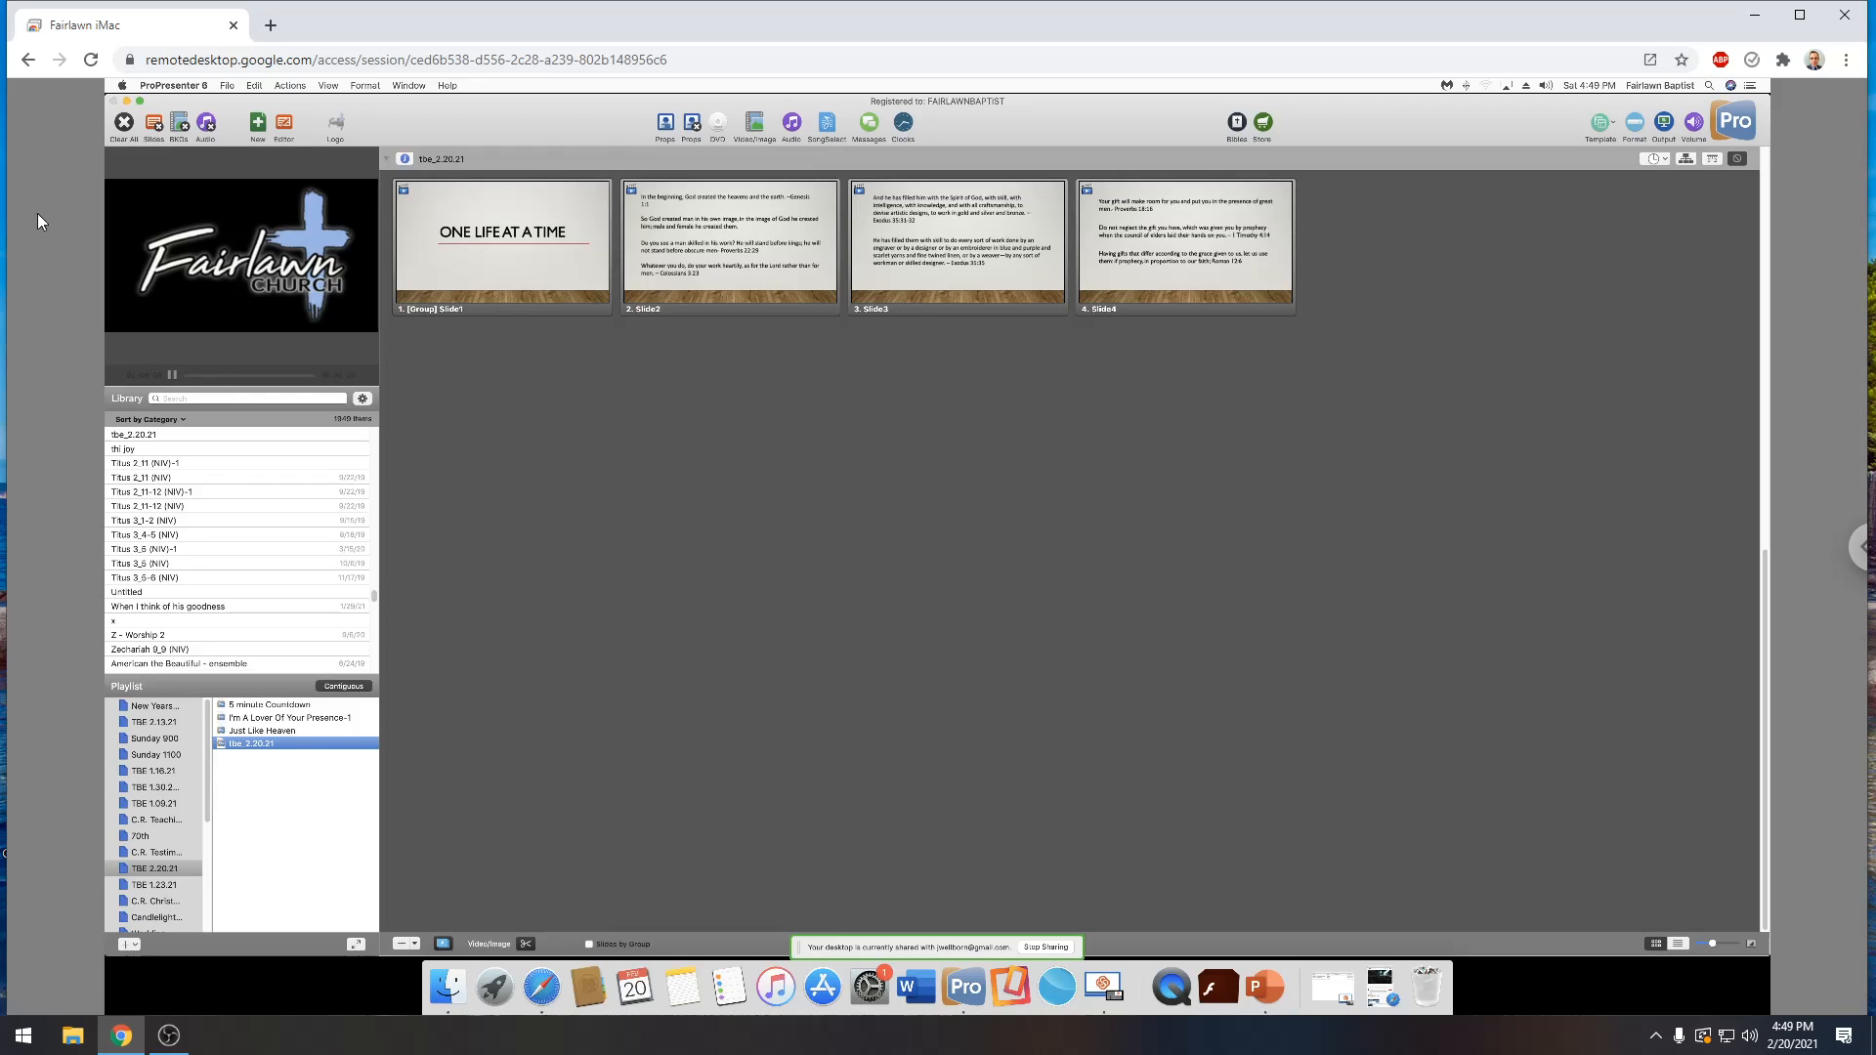
Switch to Safari, pause the open Night of Worship & Ministry video after skipping its ad, and widen the browser window
click(546, 989)
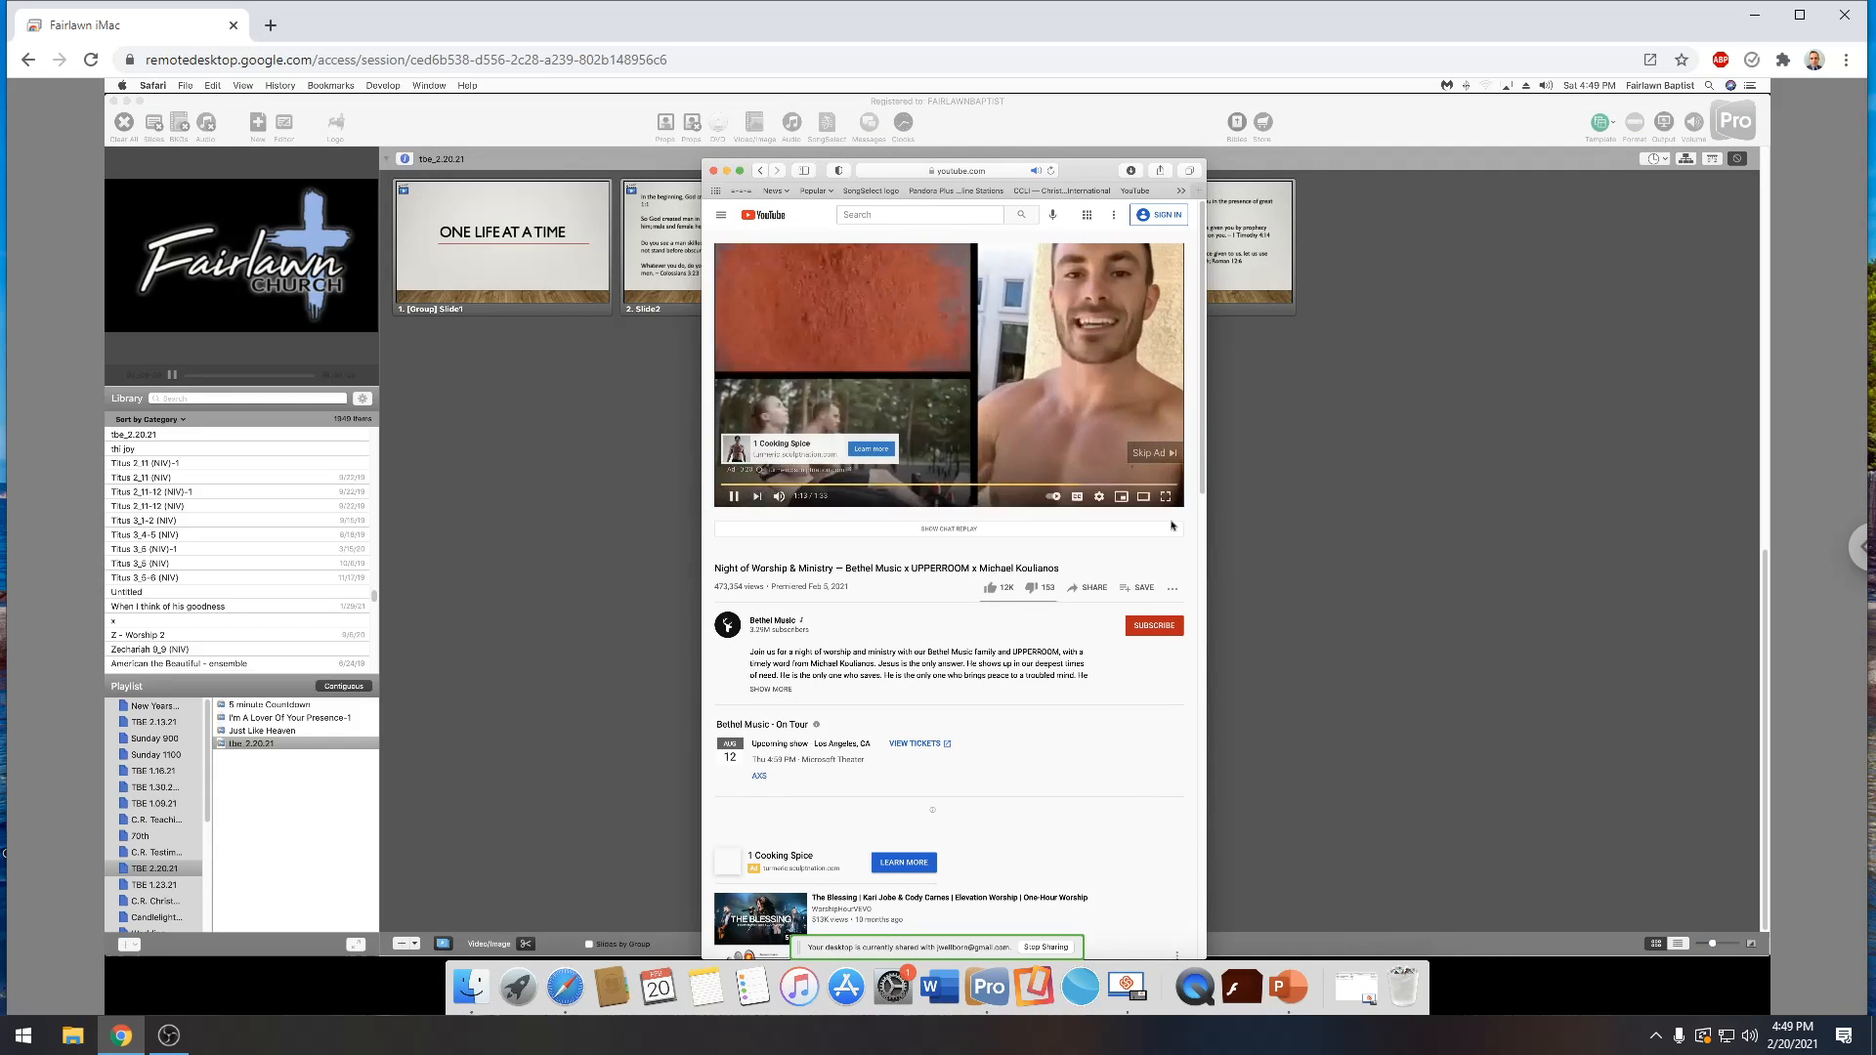
click(1155, 453)
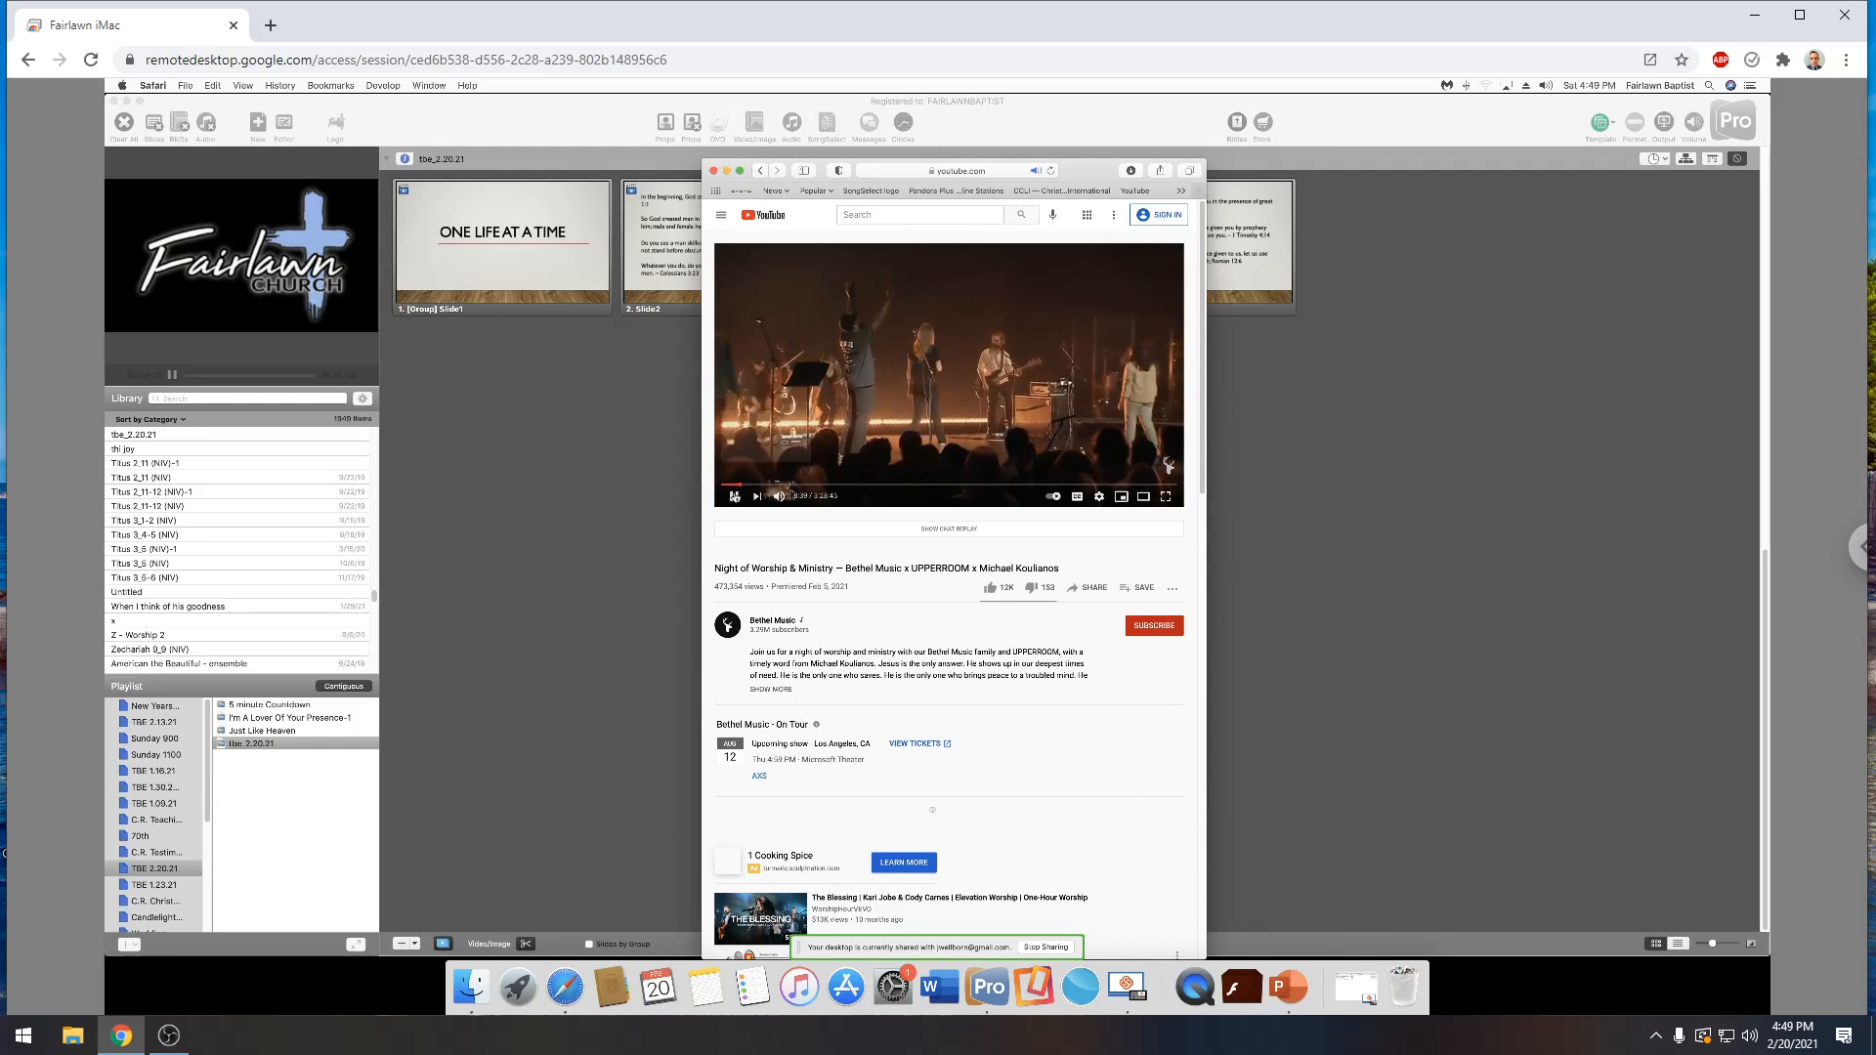
click(734, 497)
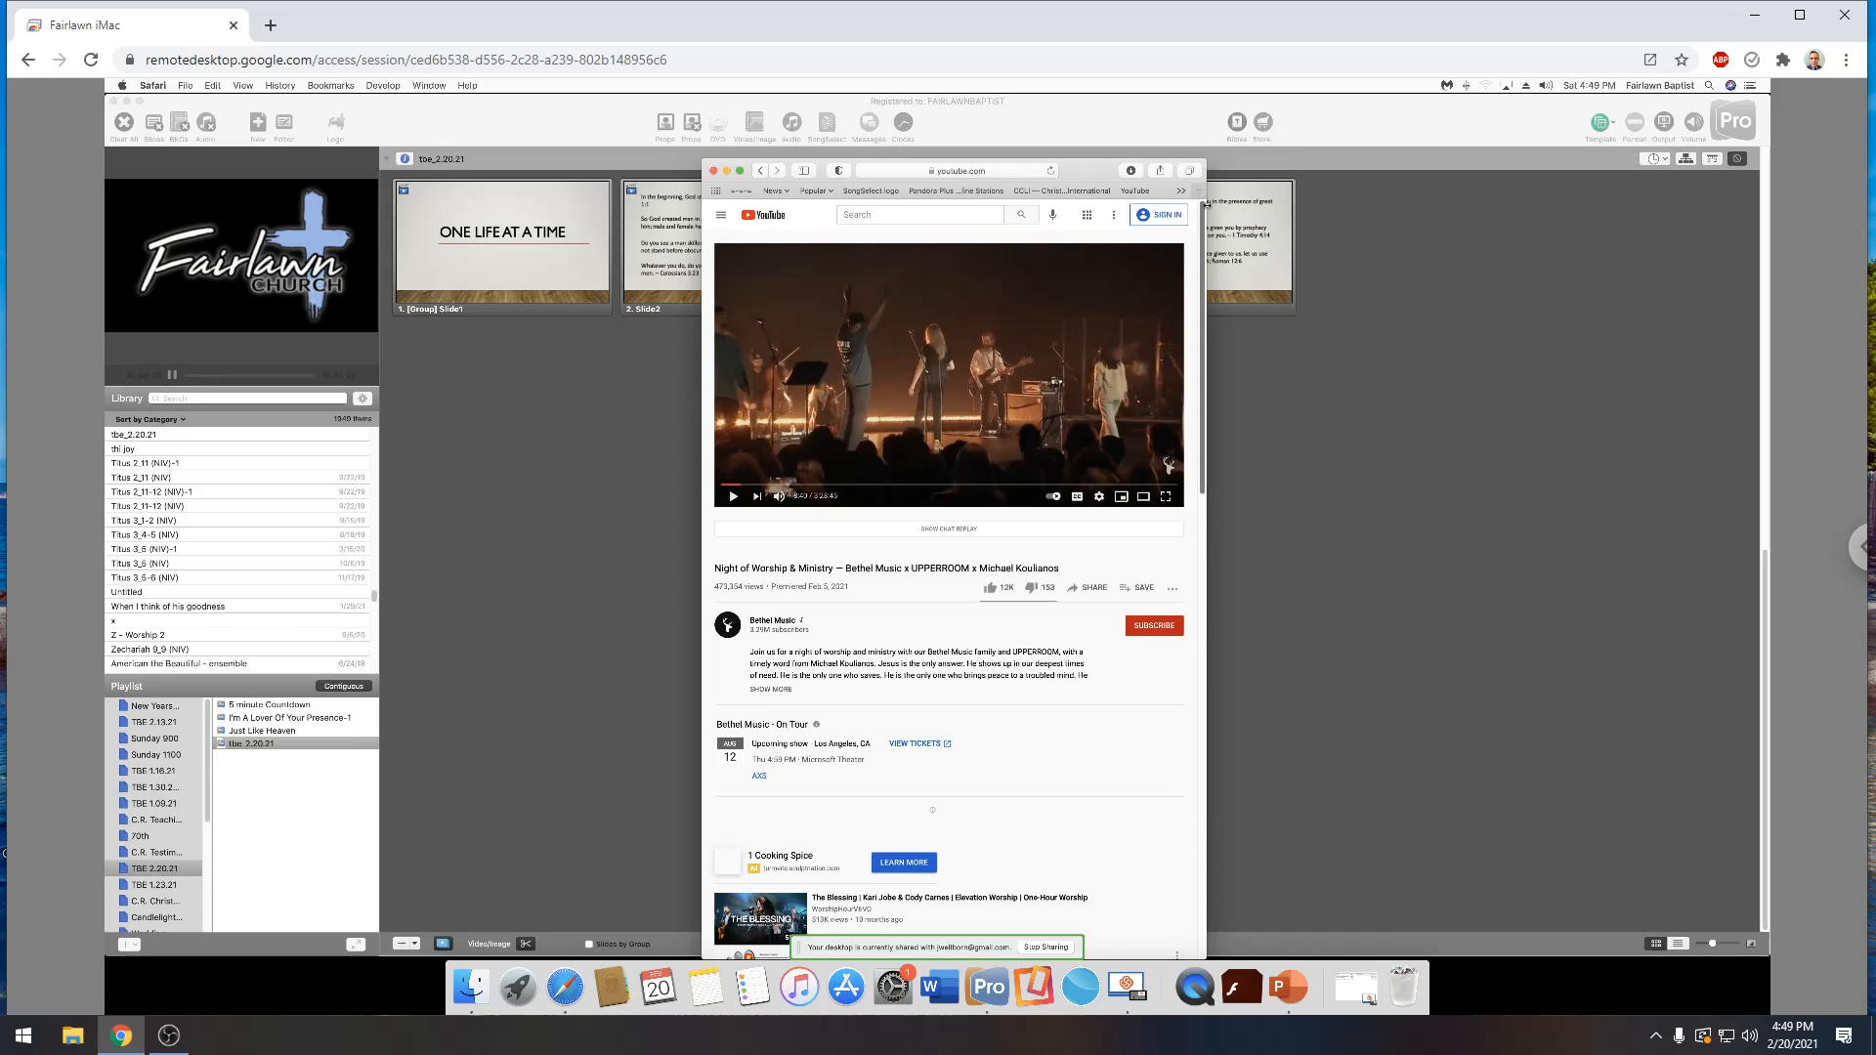
drag(1512, 231, 1550, 229)
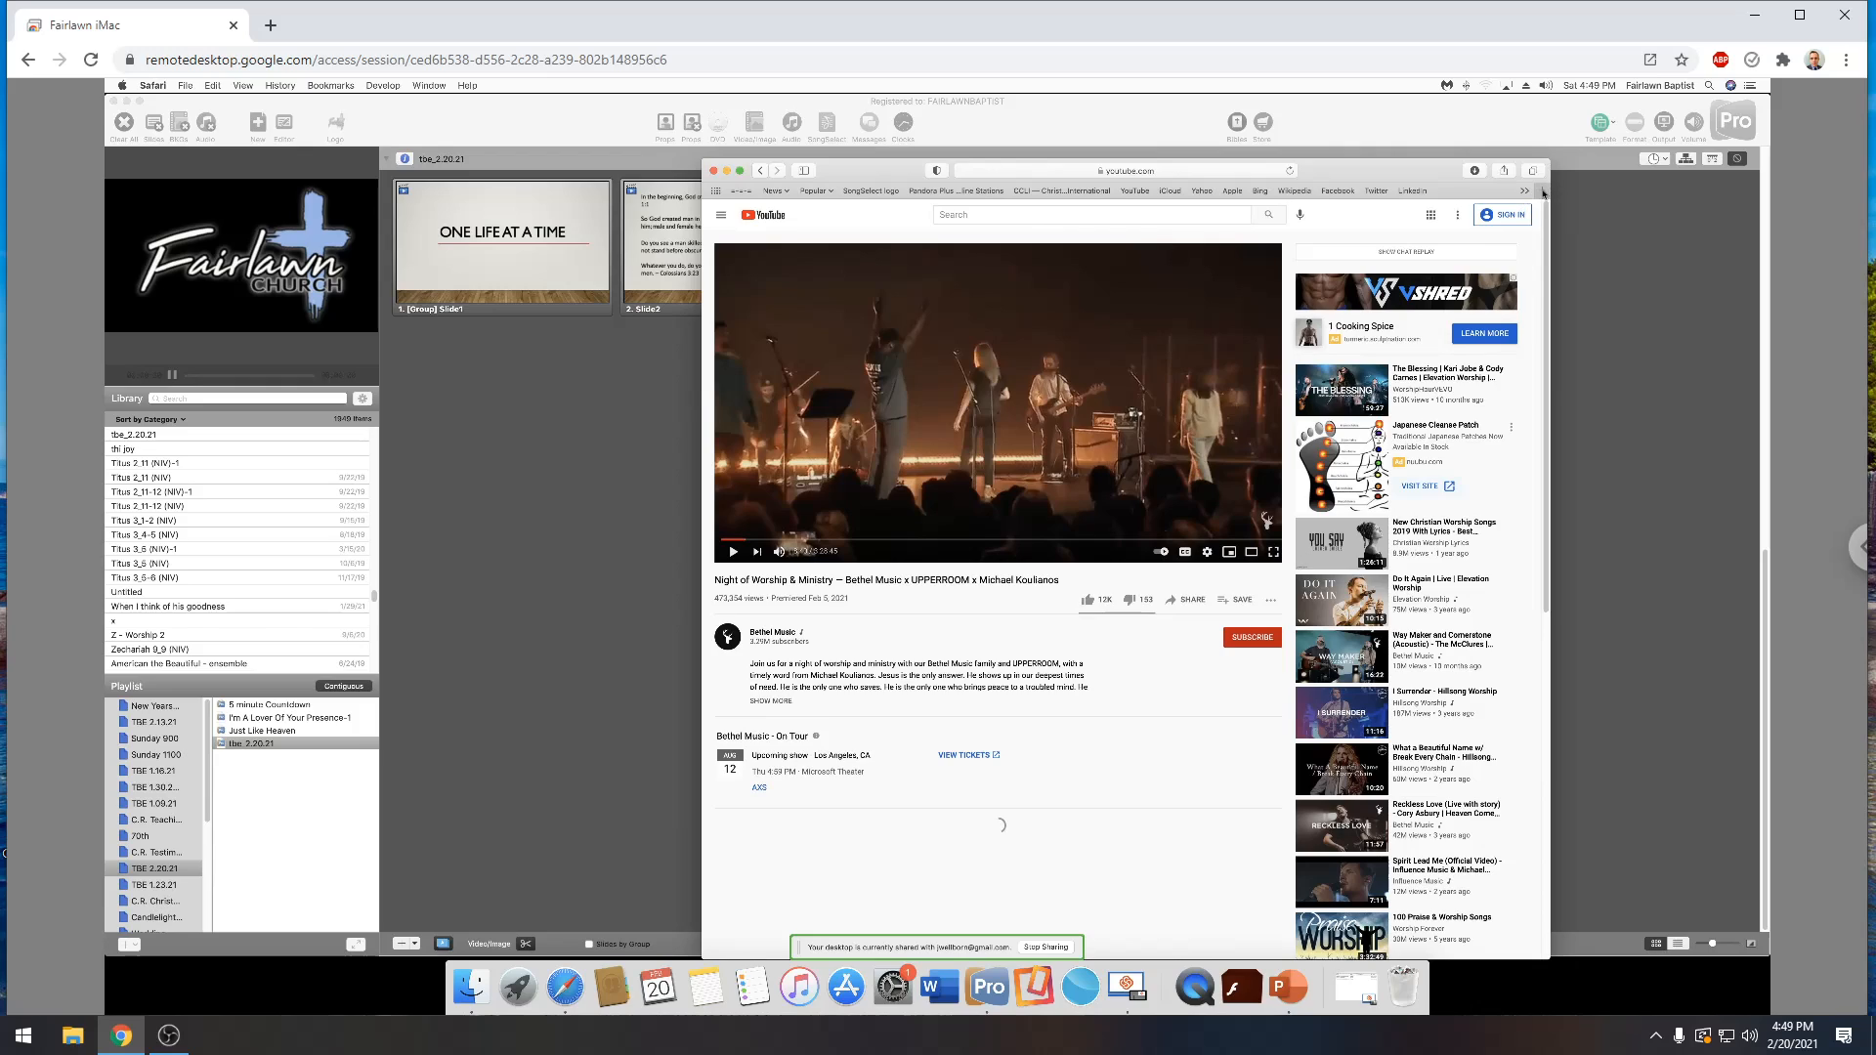
Open the YouTube home page in a new Safari tab
click(1542, 191)
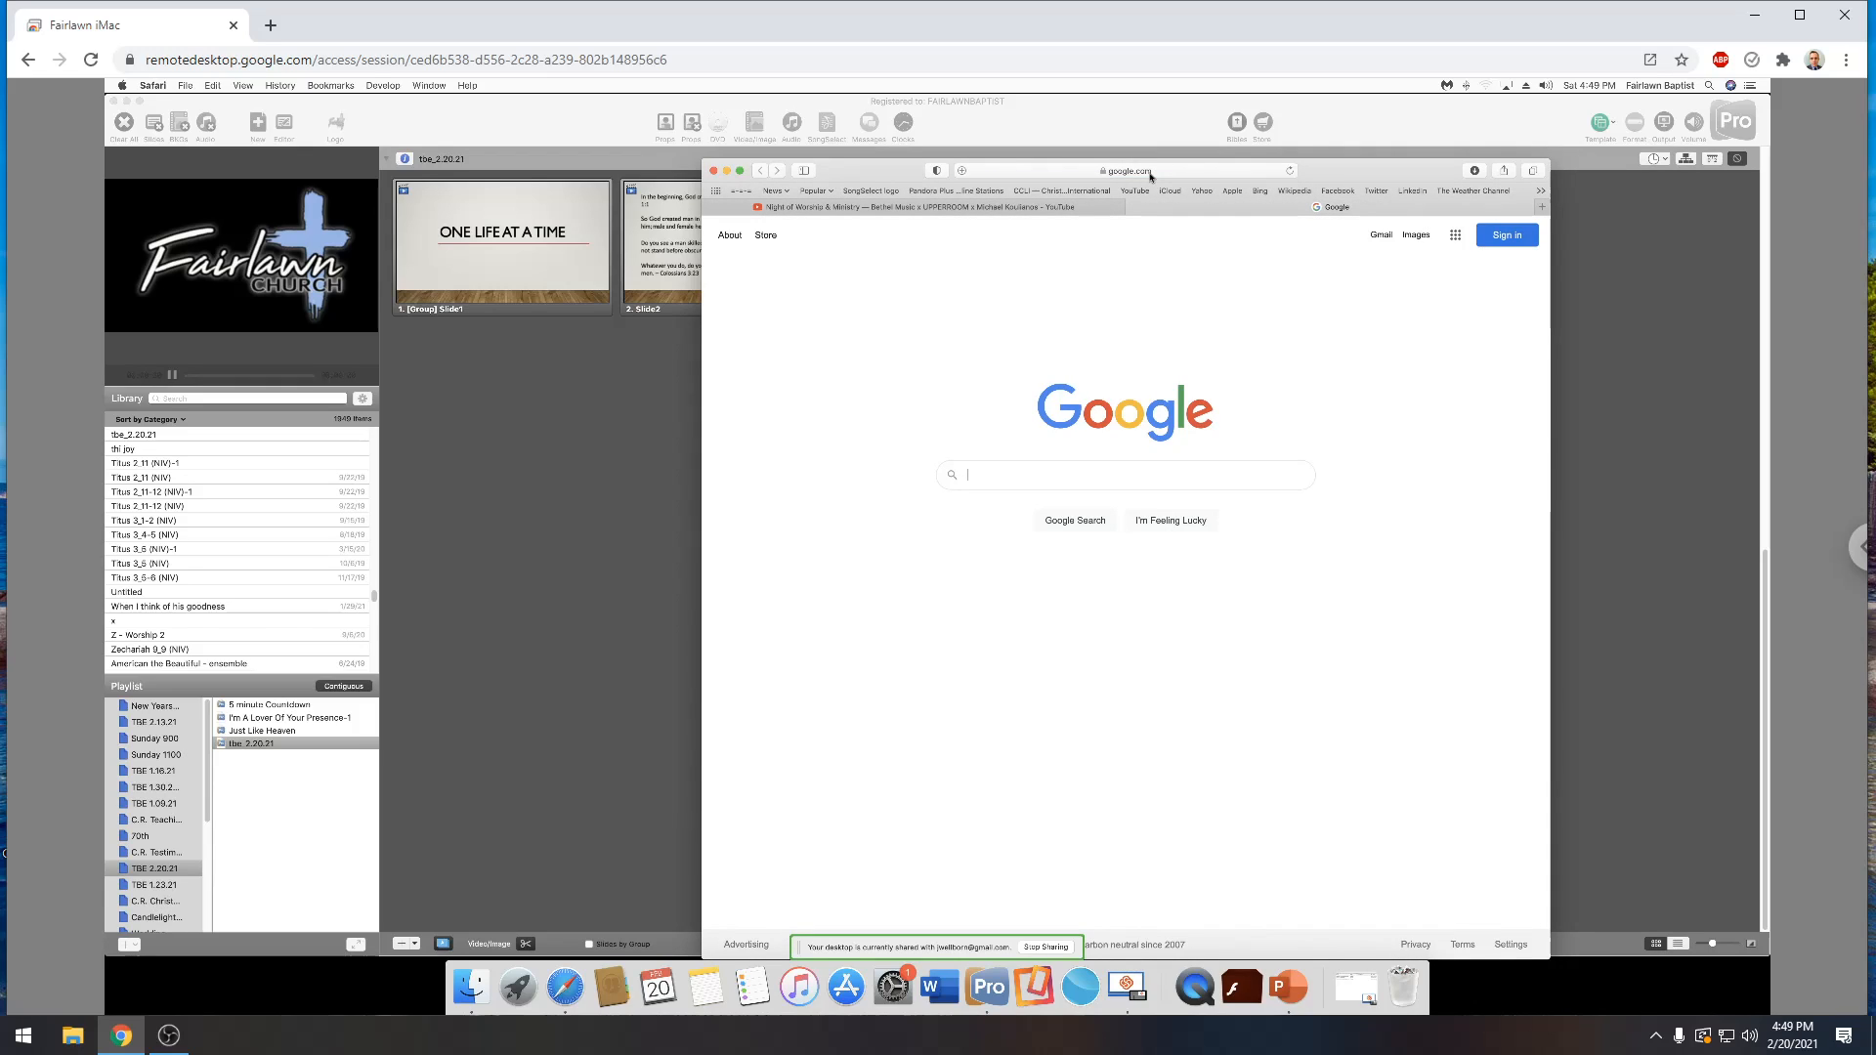
click(1189, 172)
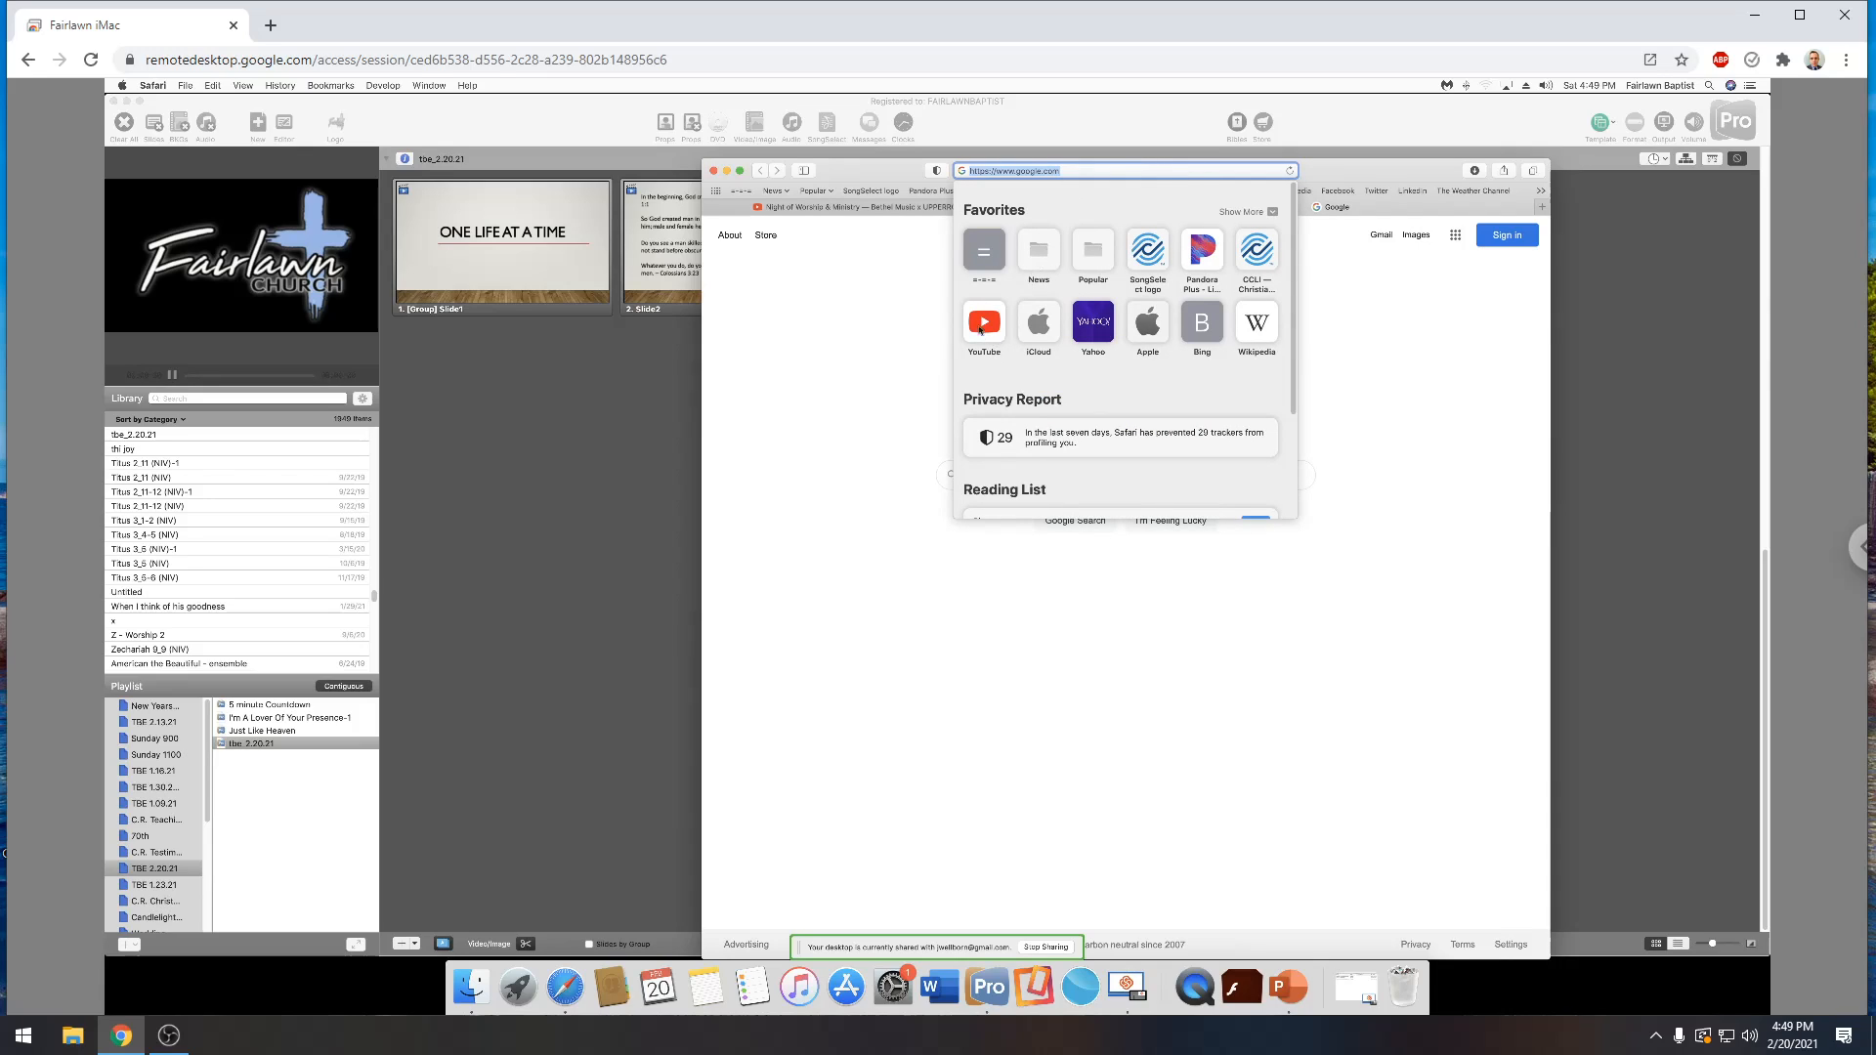
click(984, 324)
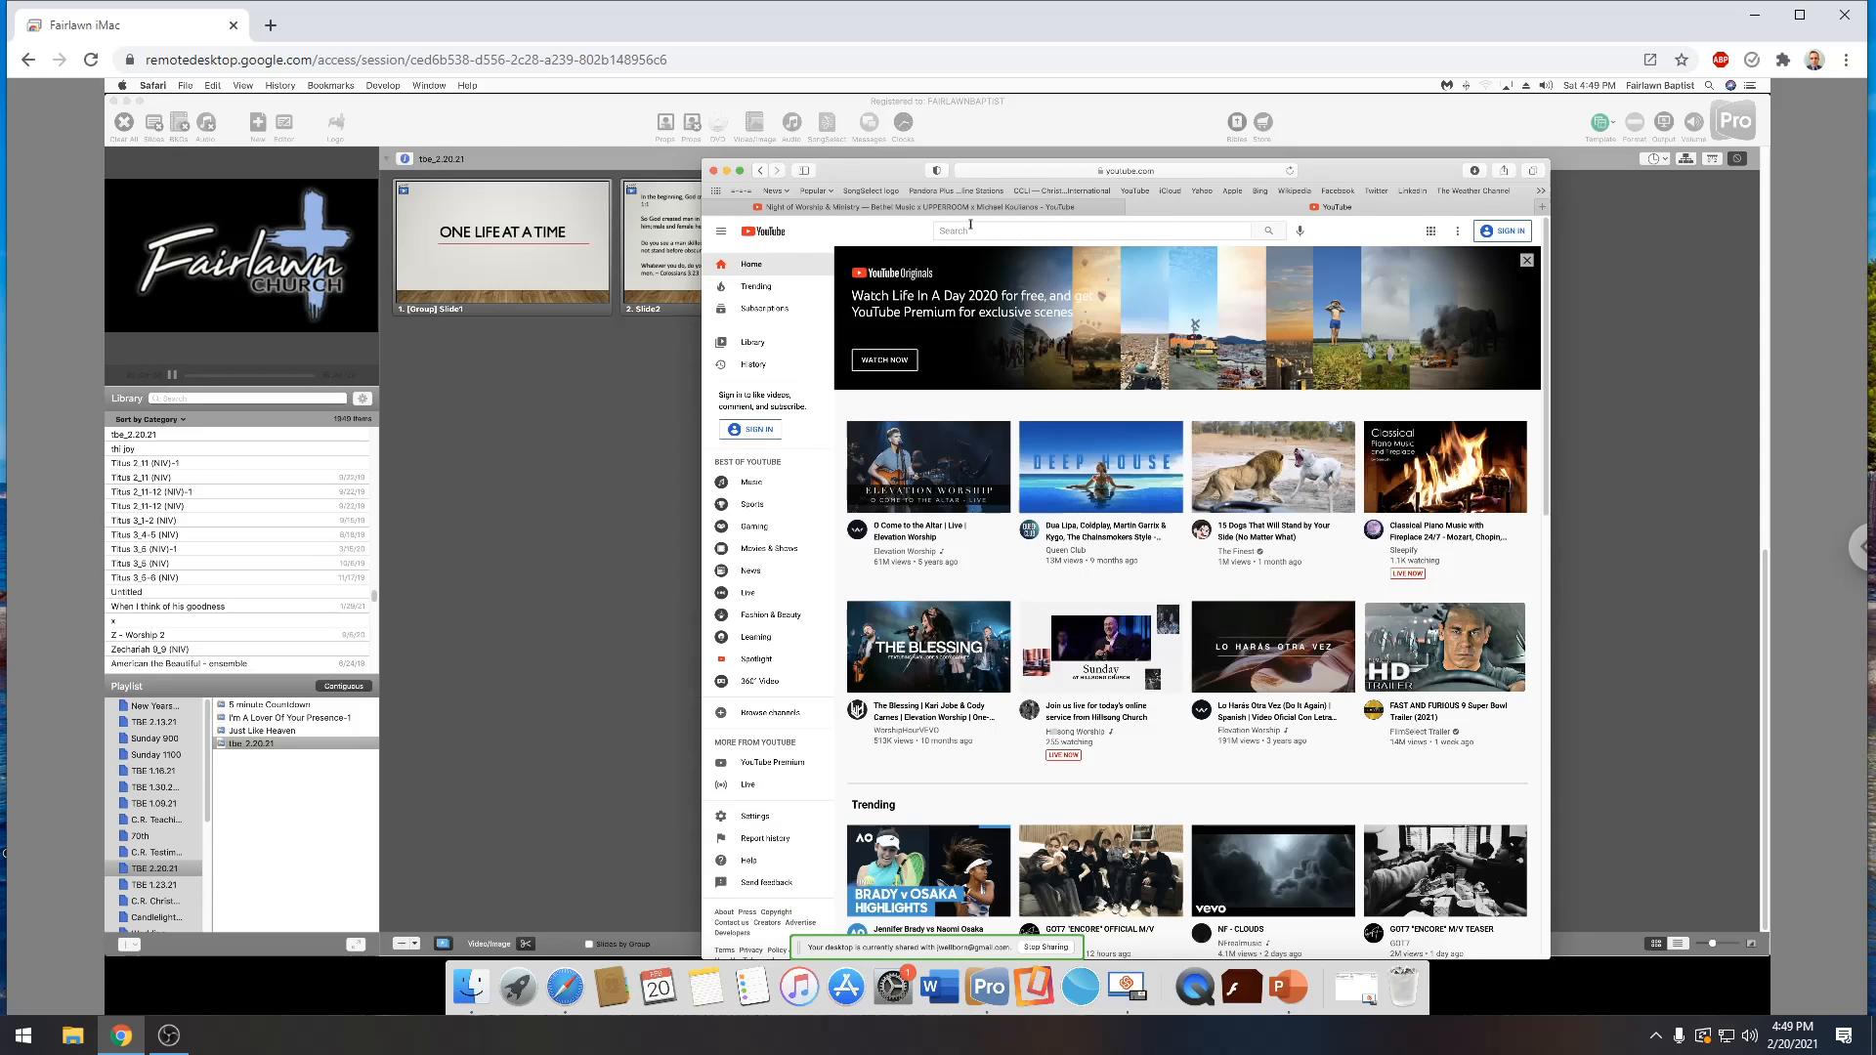
Search YouTube for "zurcaroh massive aerial dance"
click(992, 232)
text(zurcha)
key(BackSpace)
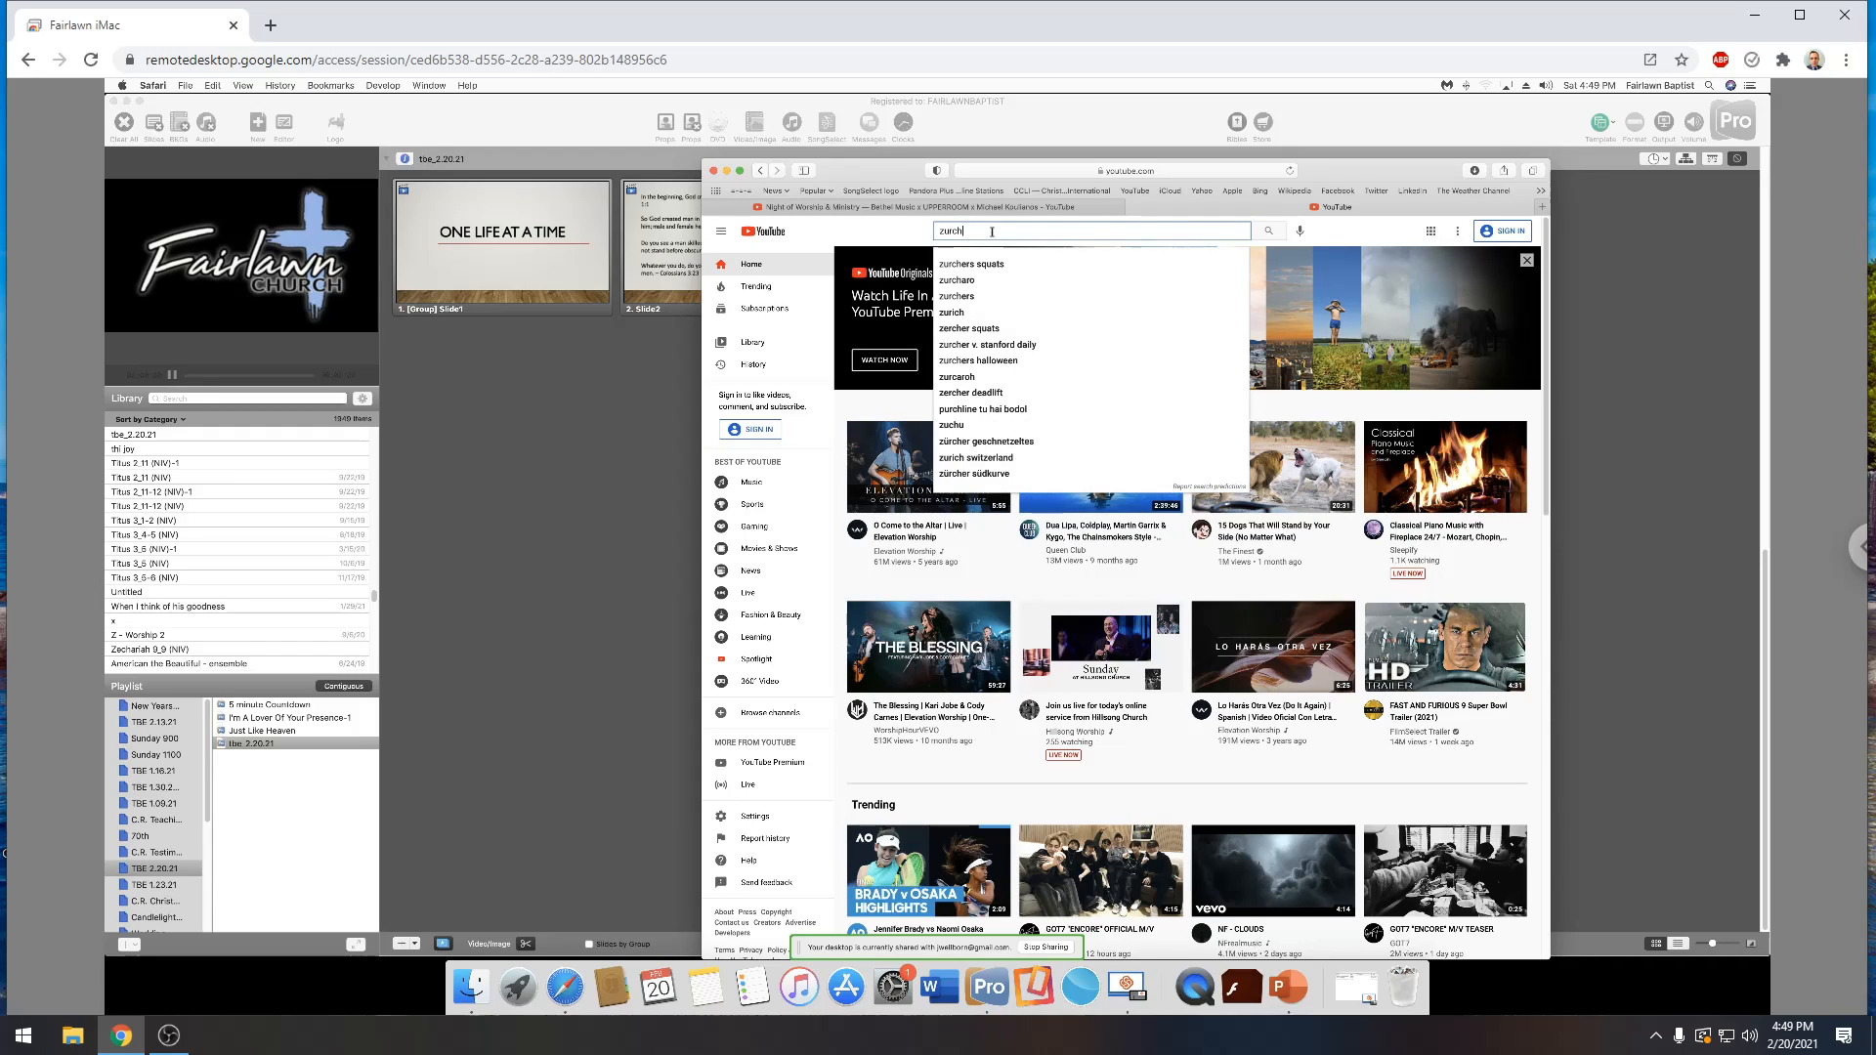
key(BackSpace)
text(aroh)
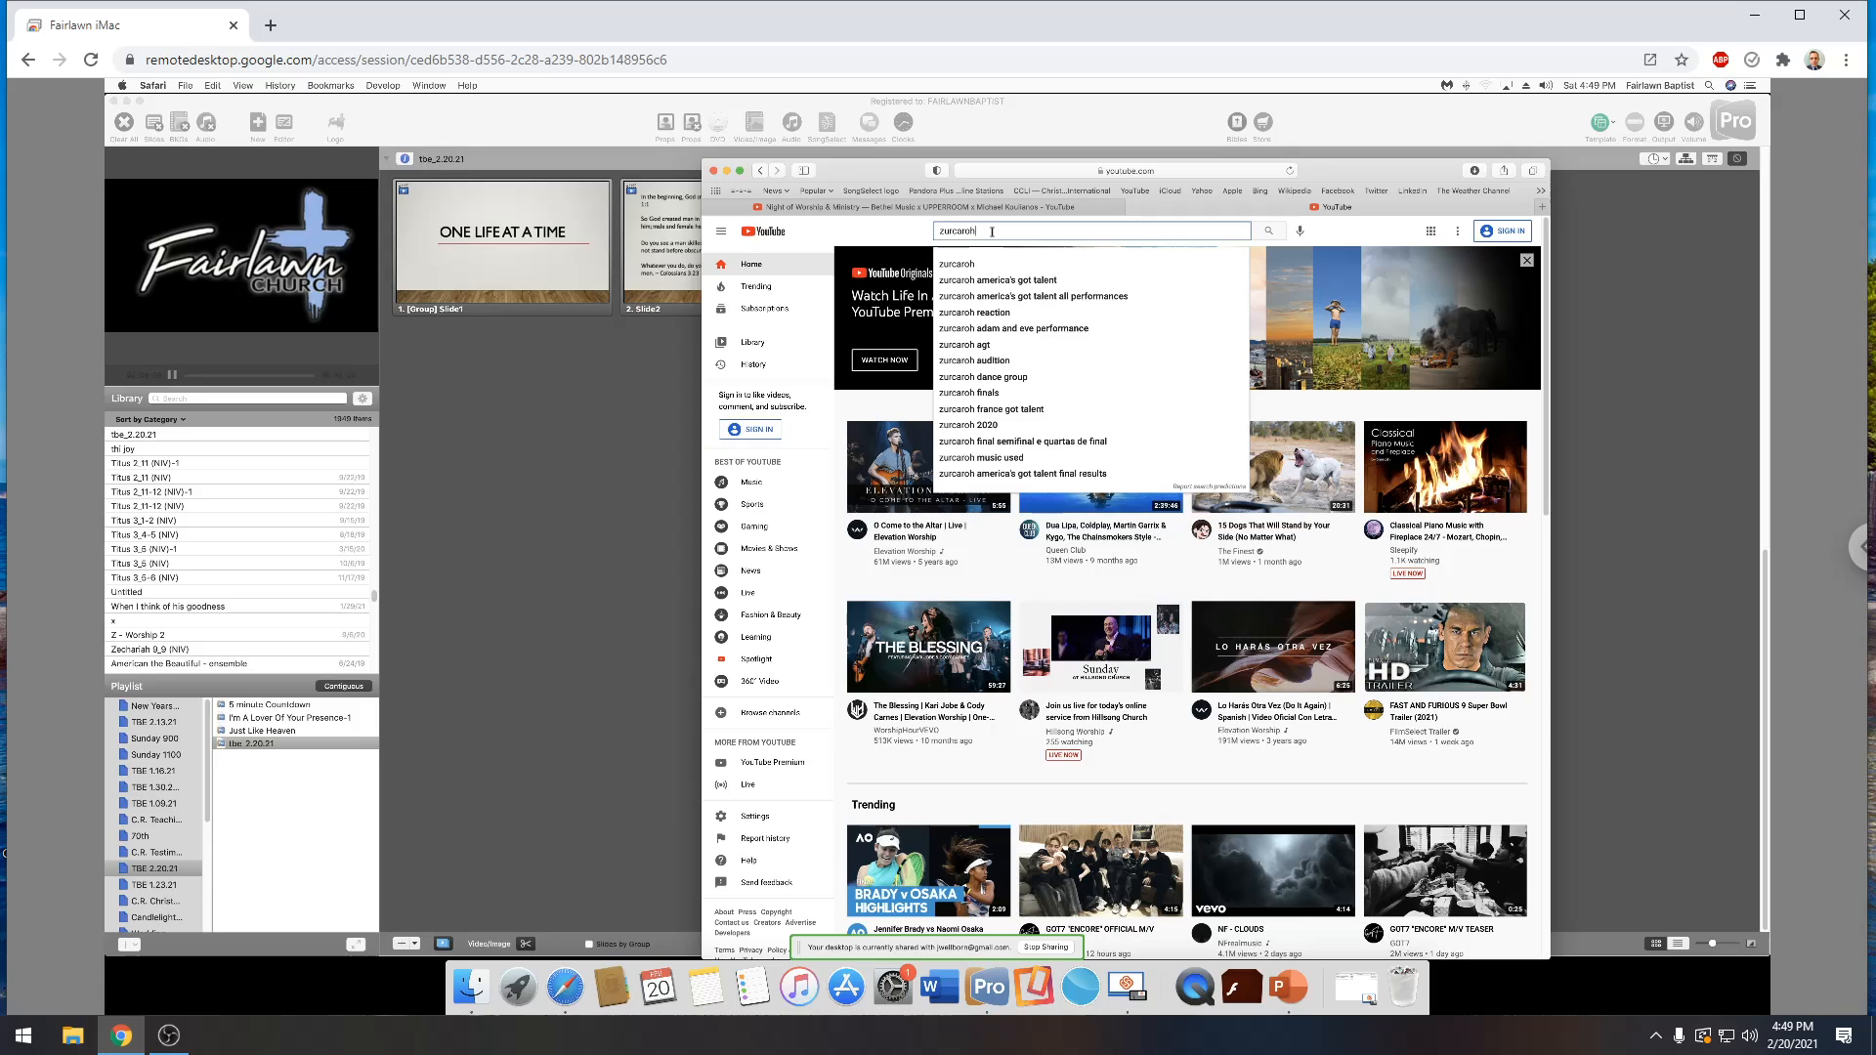
text( massive a)
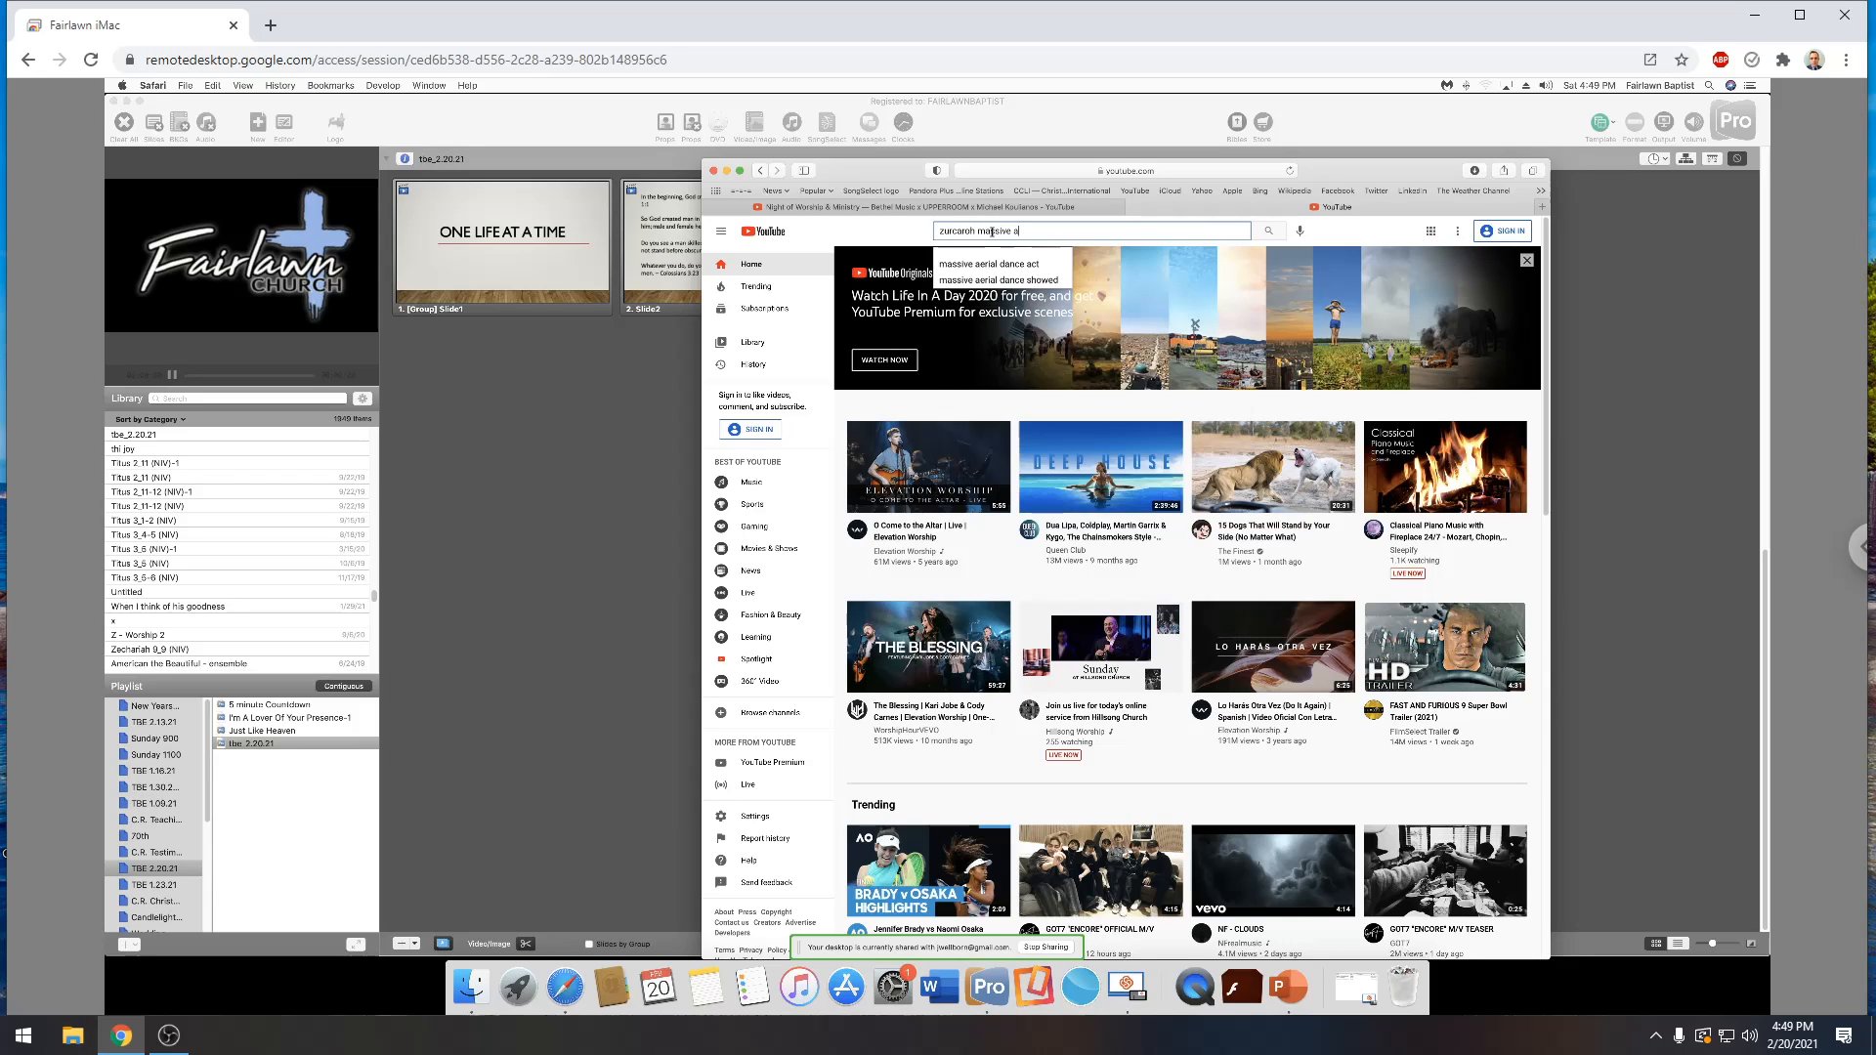
text(erial)
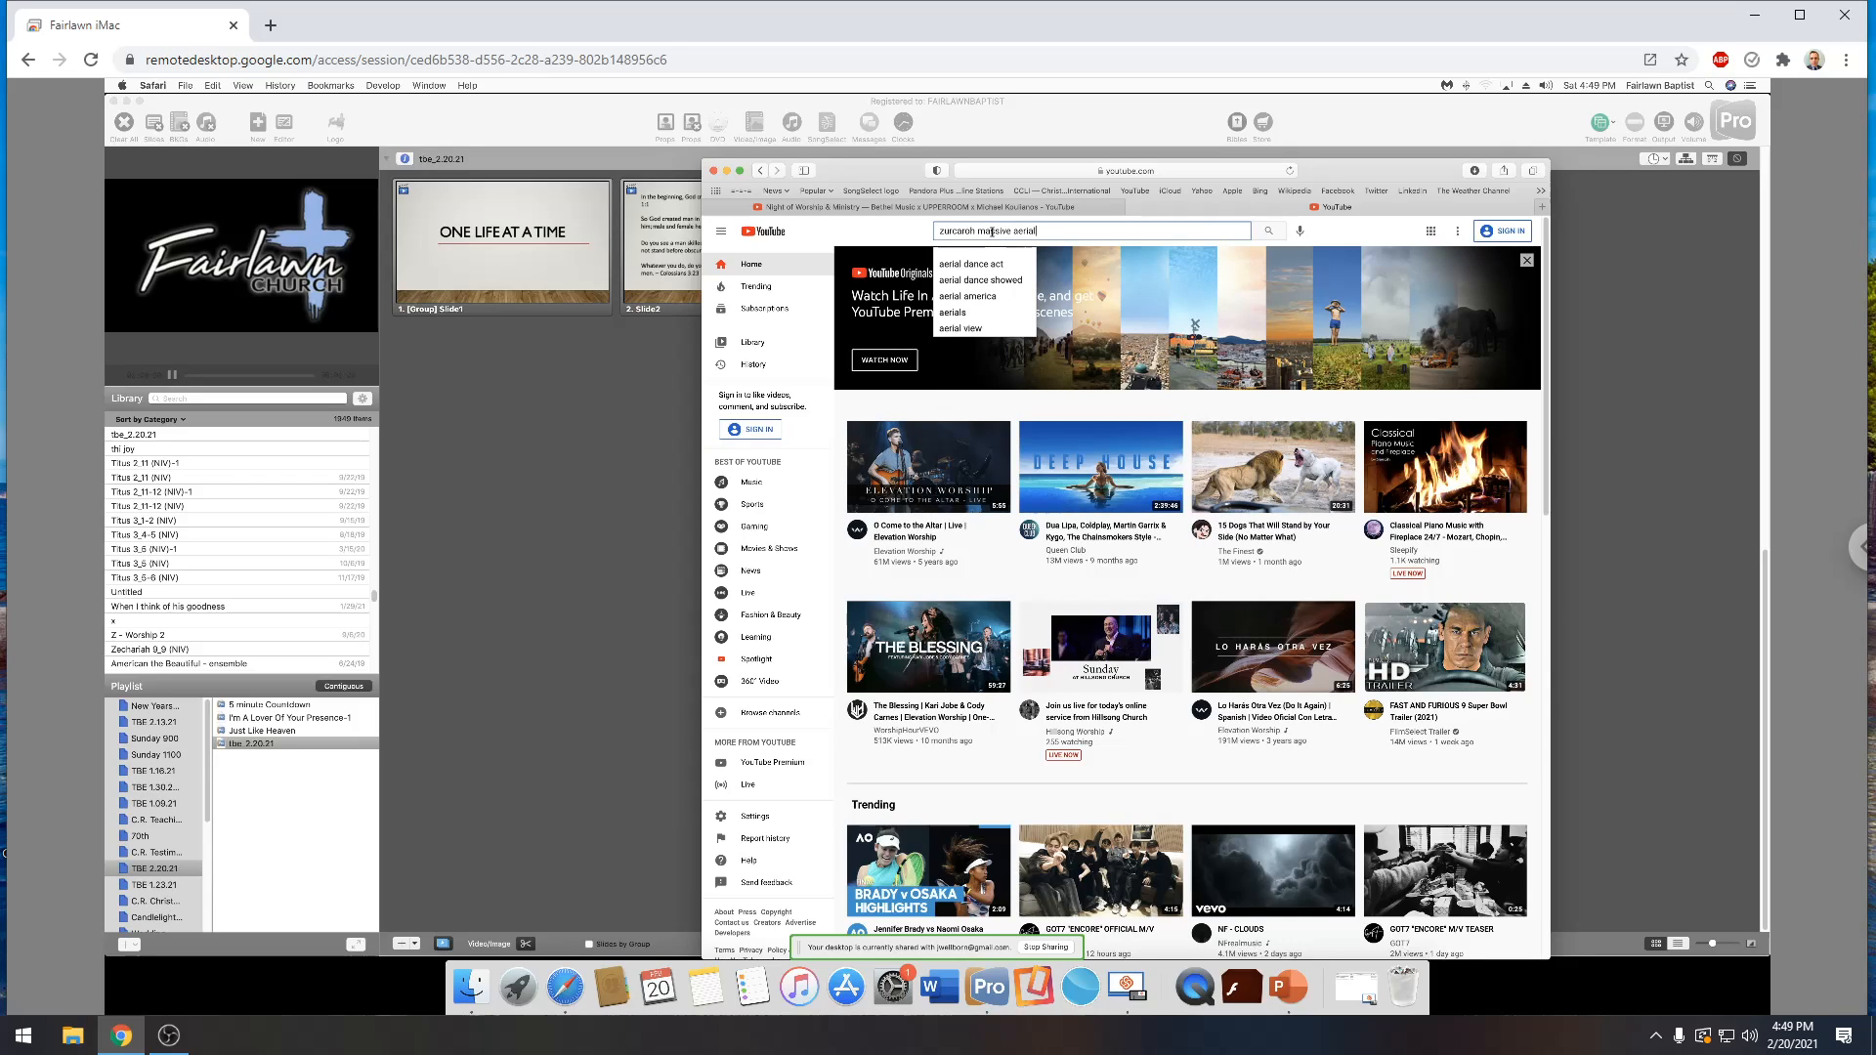
text( d)
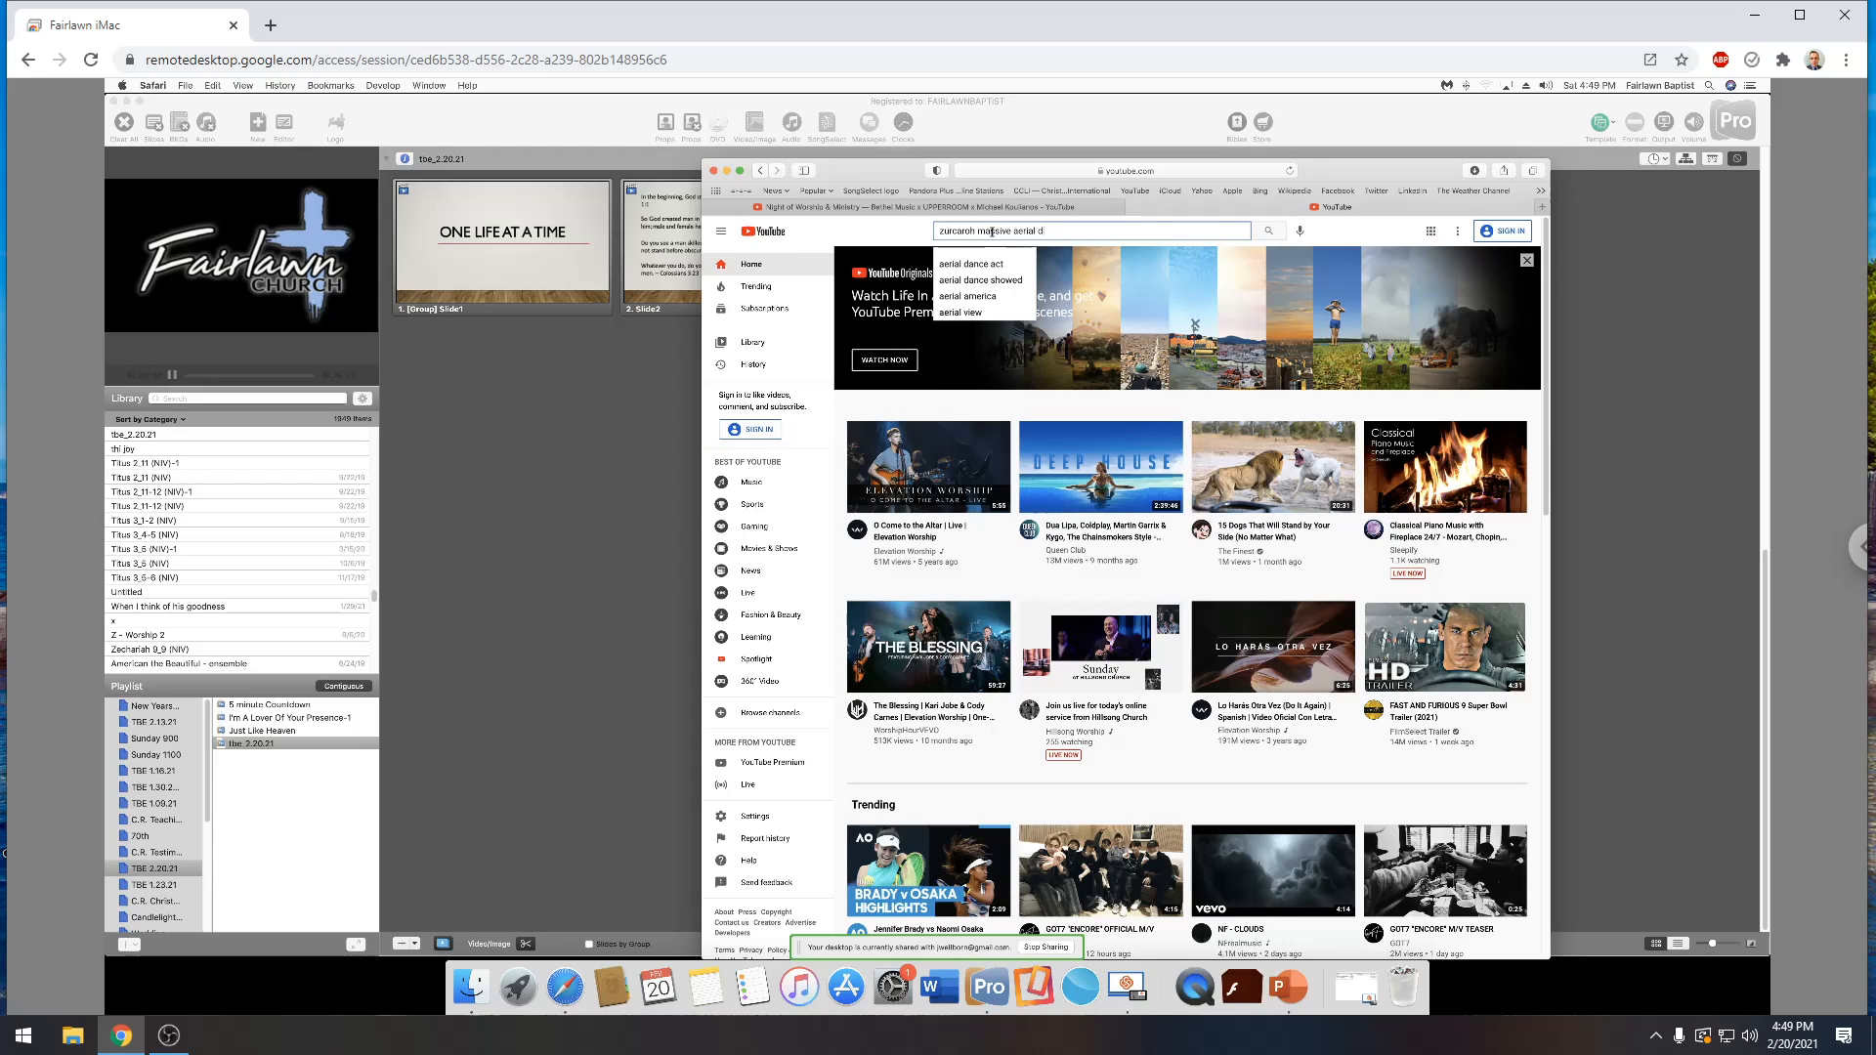
text(ance)
key(Return)
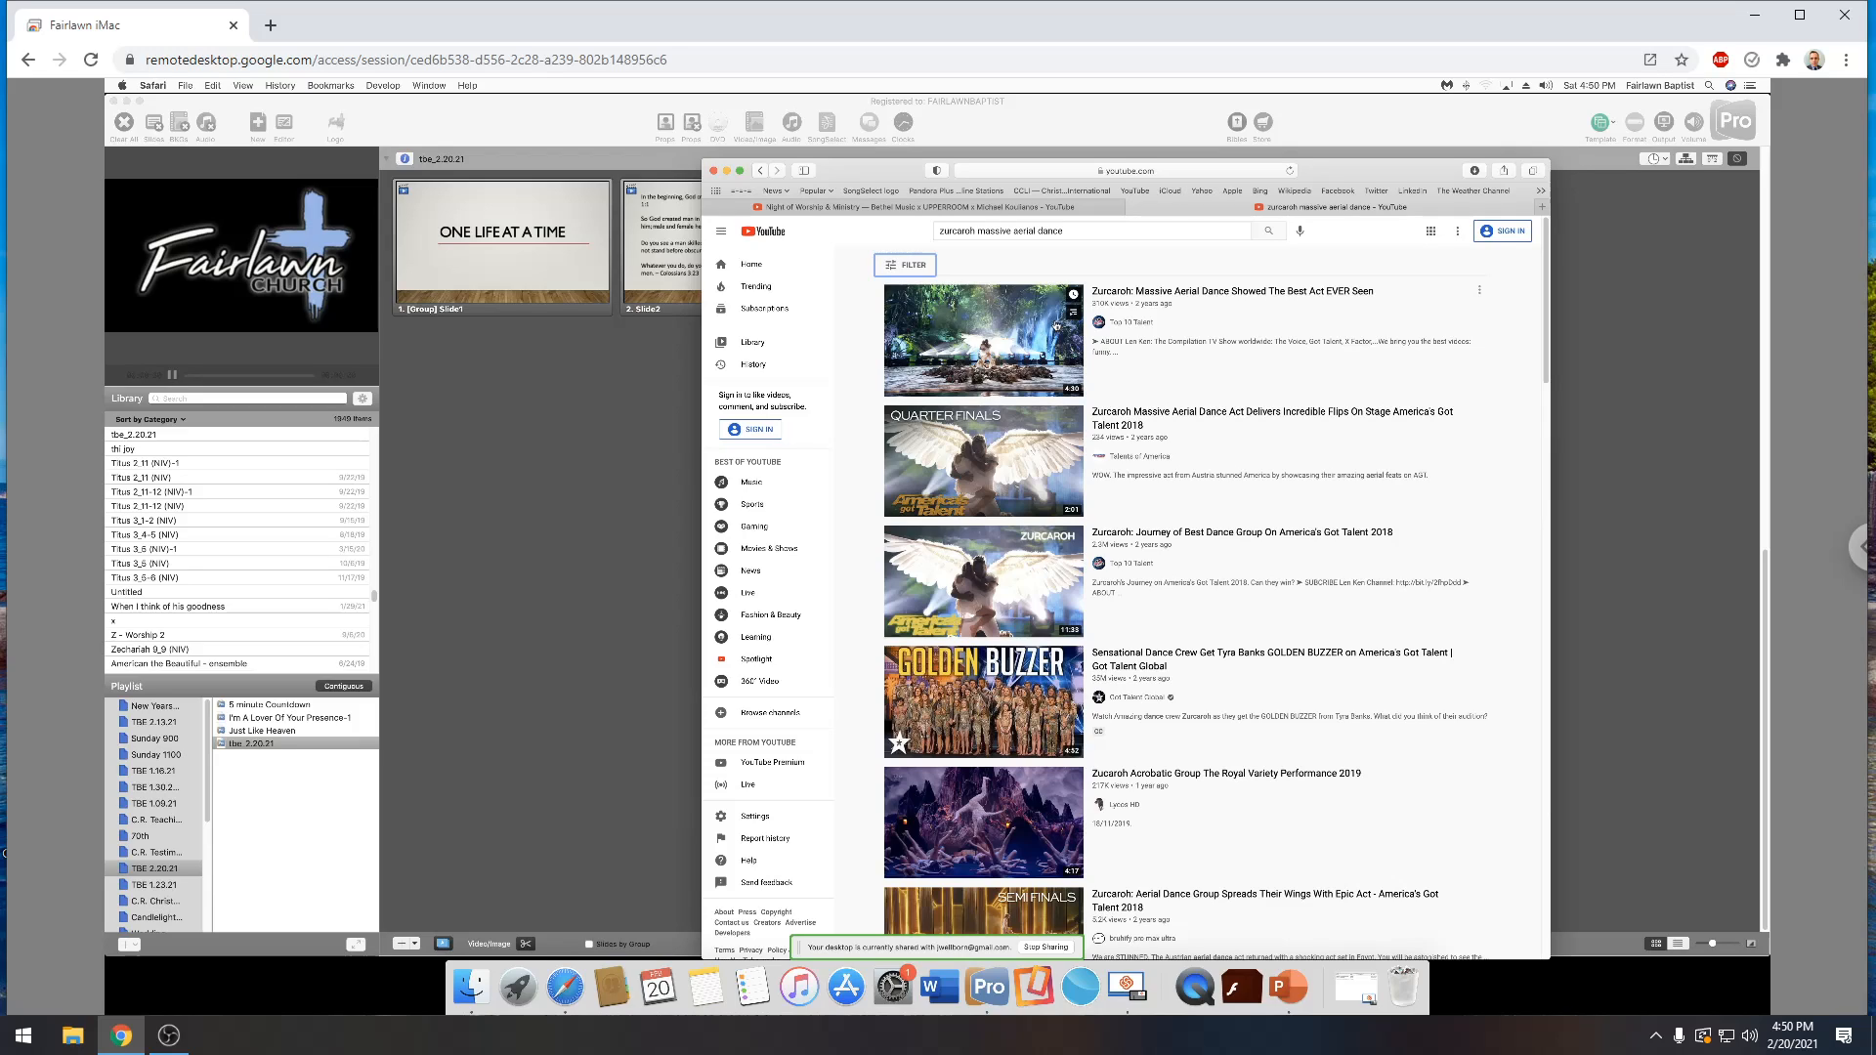
Open and pause the video "Zurcaroh: Massive Aerial Dance Showed The Best Act EVER Seen", and copy its web address
click(1021, 307)
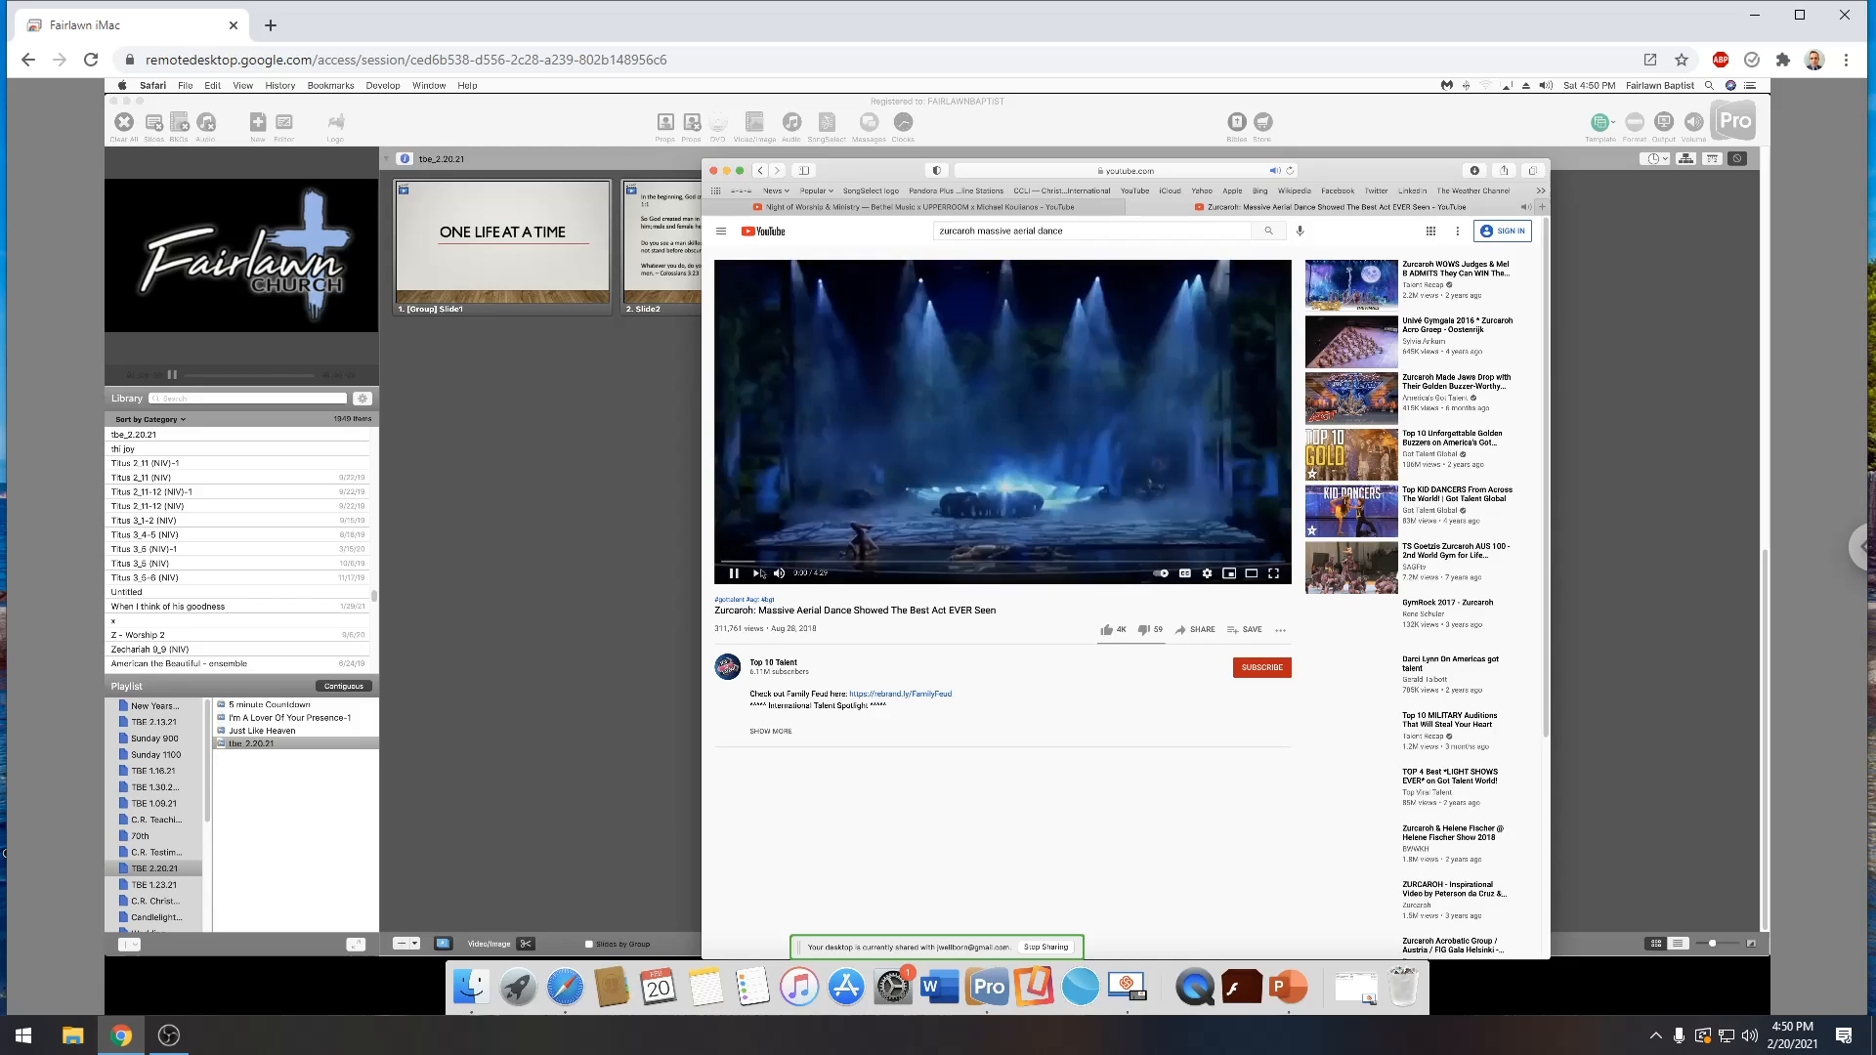
click(734, 569)
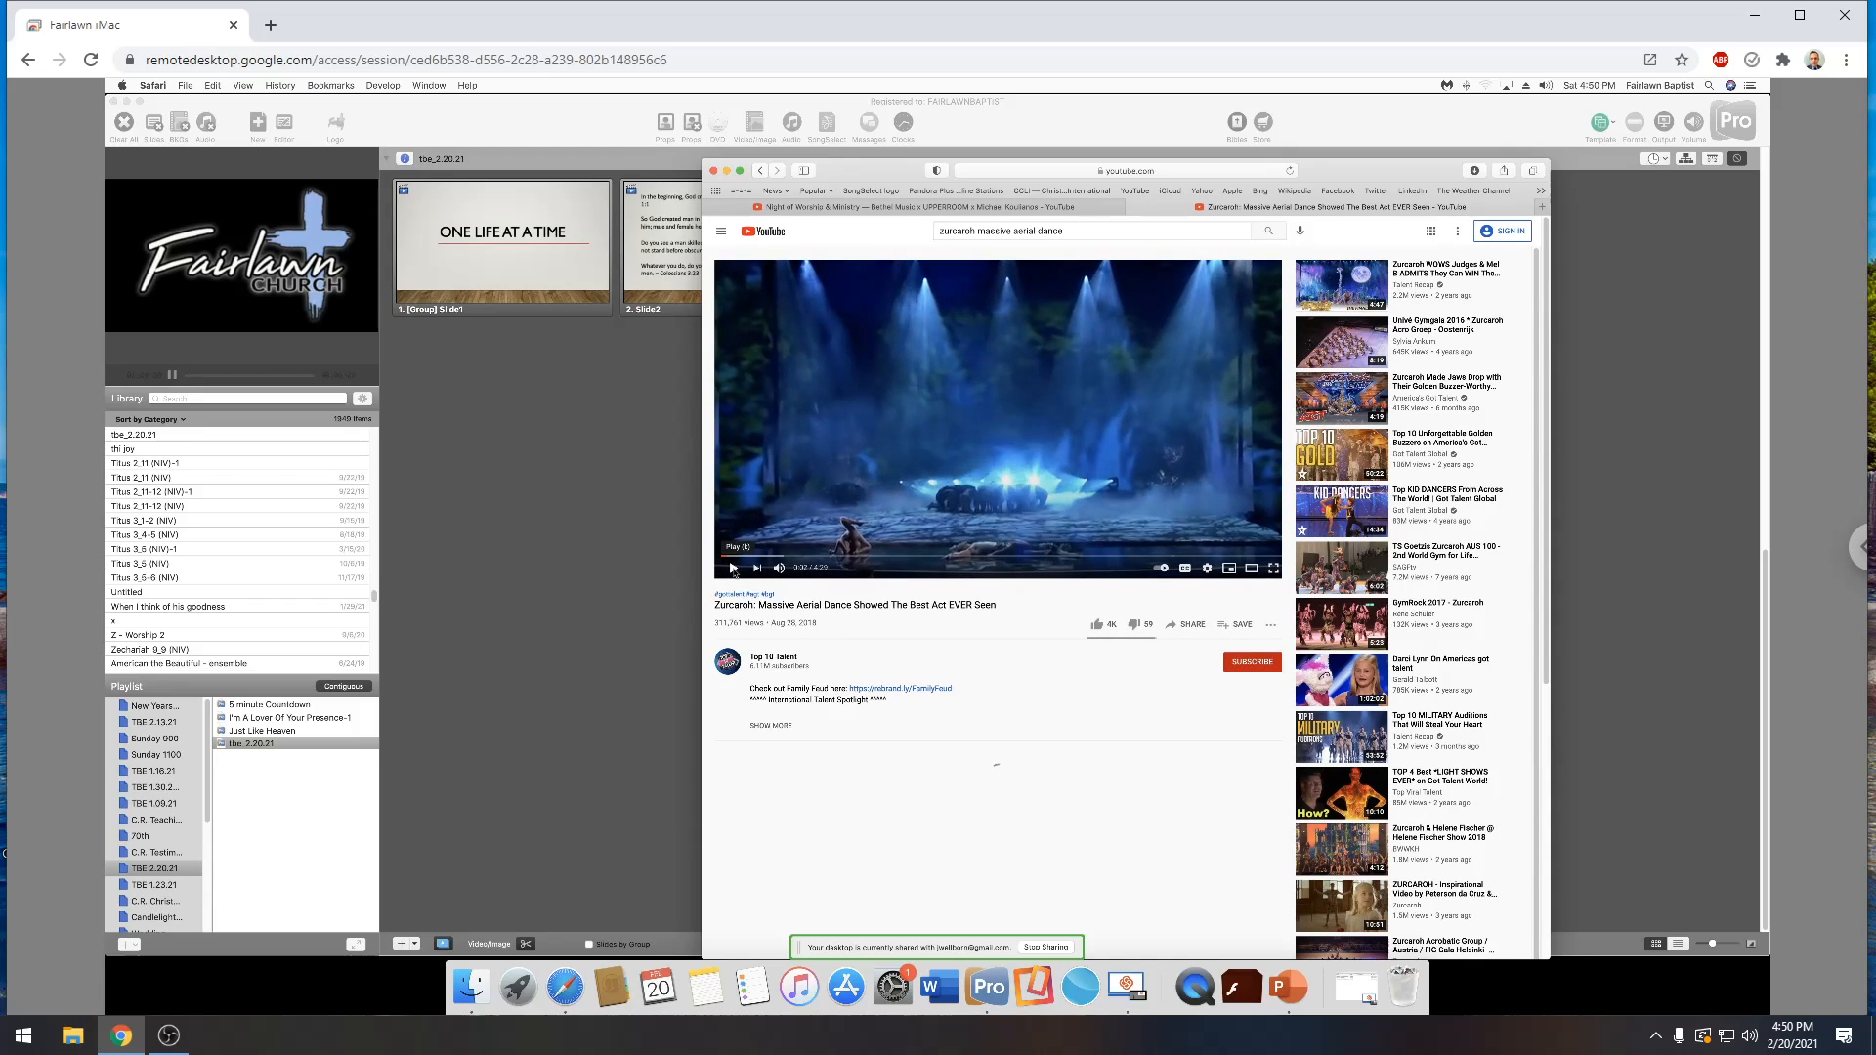
click(1030, 173)
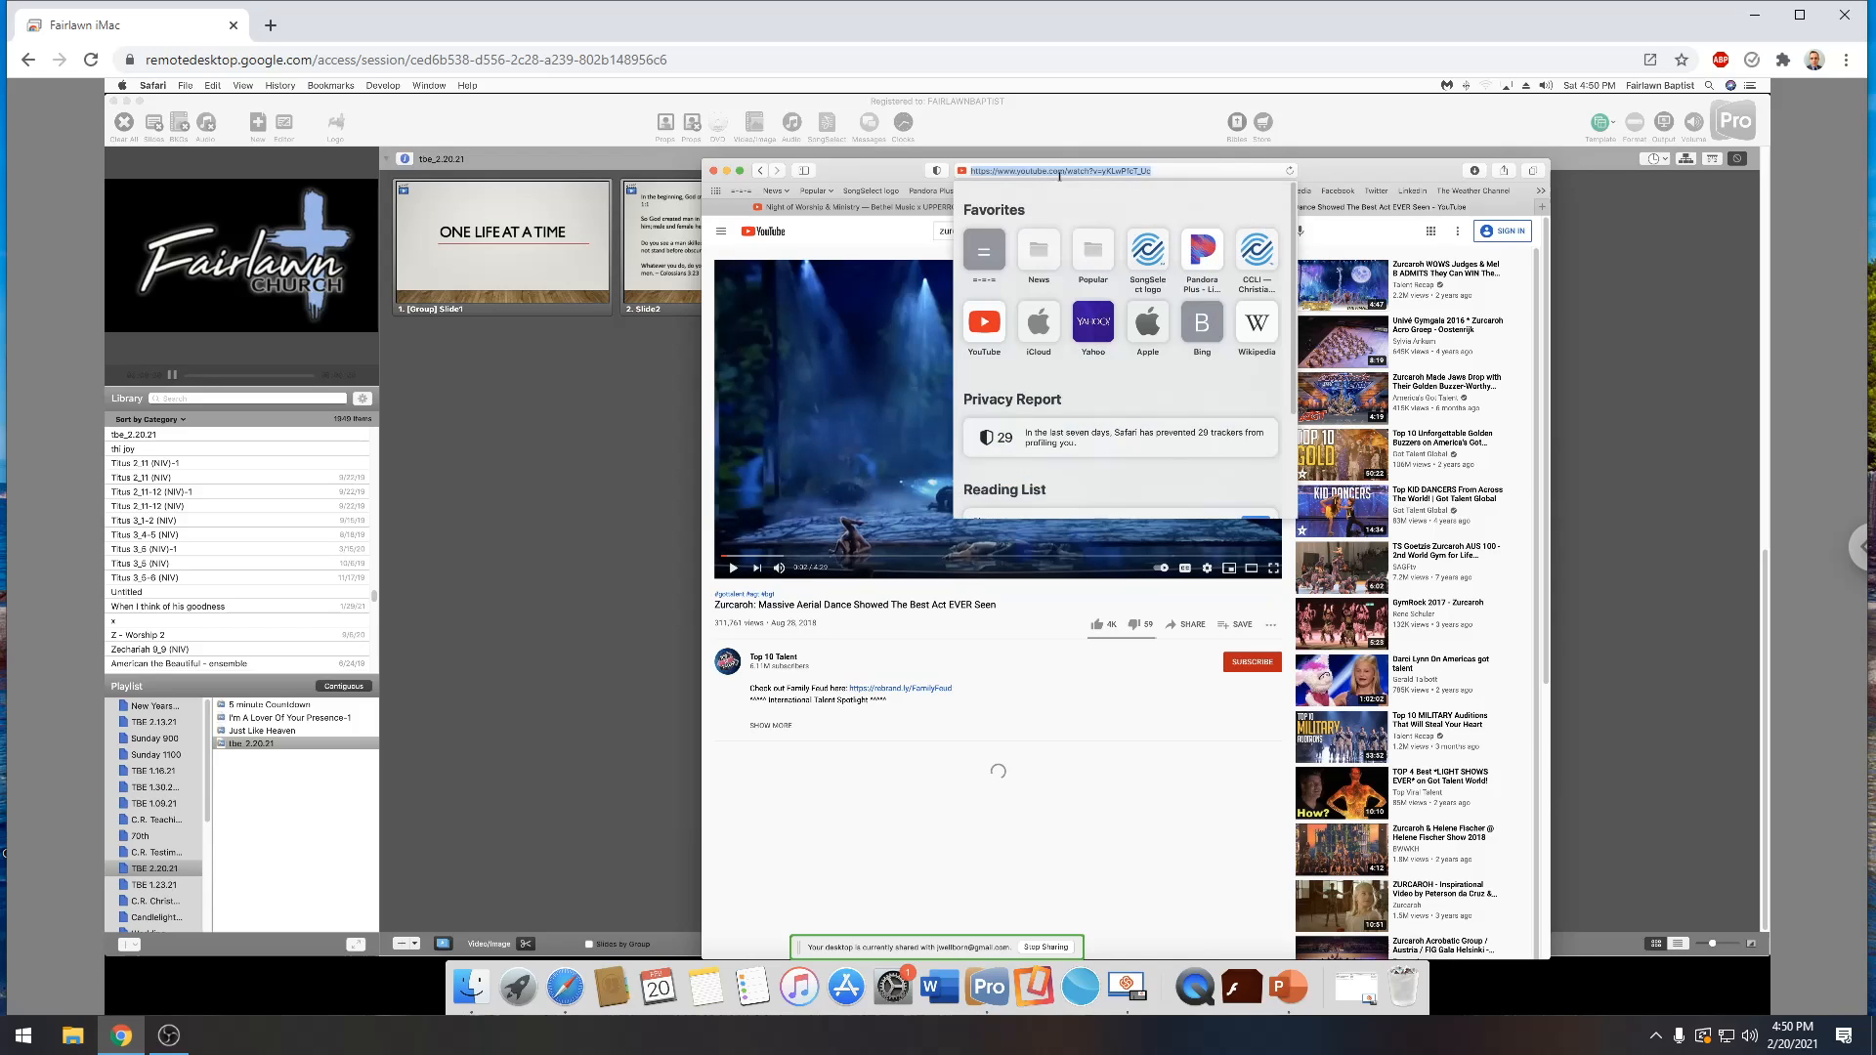
right_click(1122, 170)
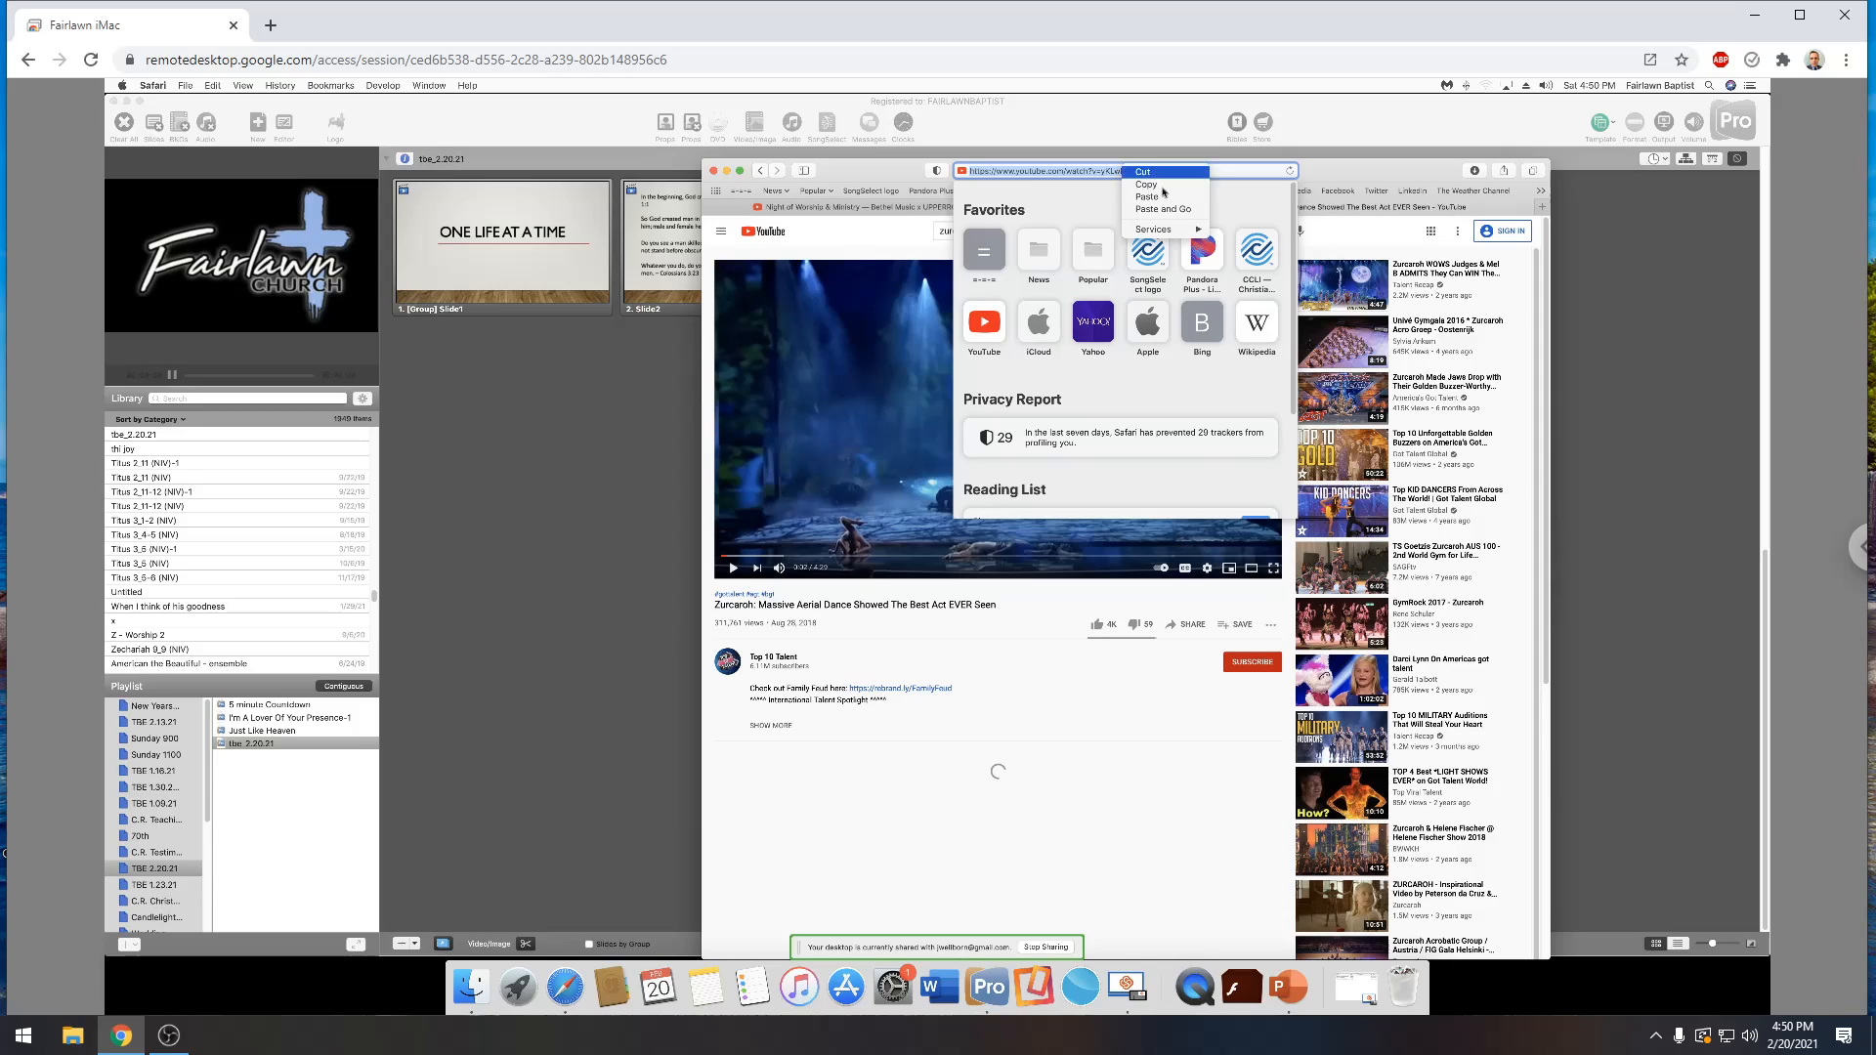
click(1163, 186)
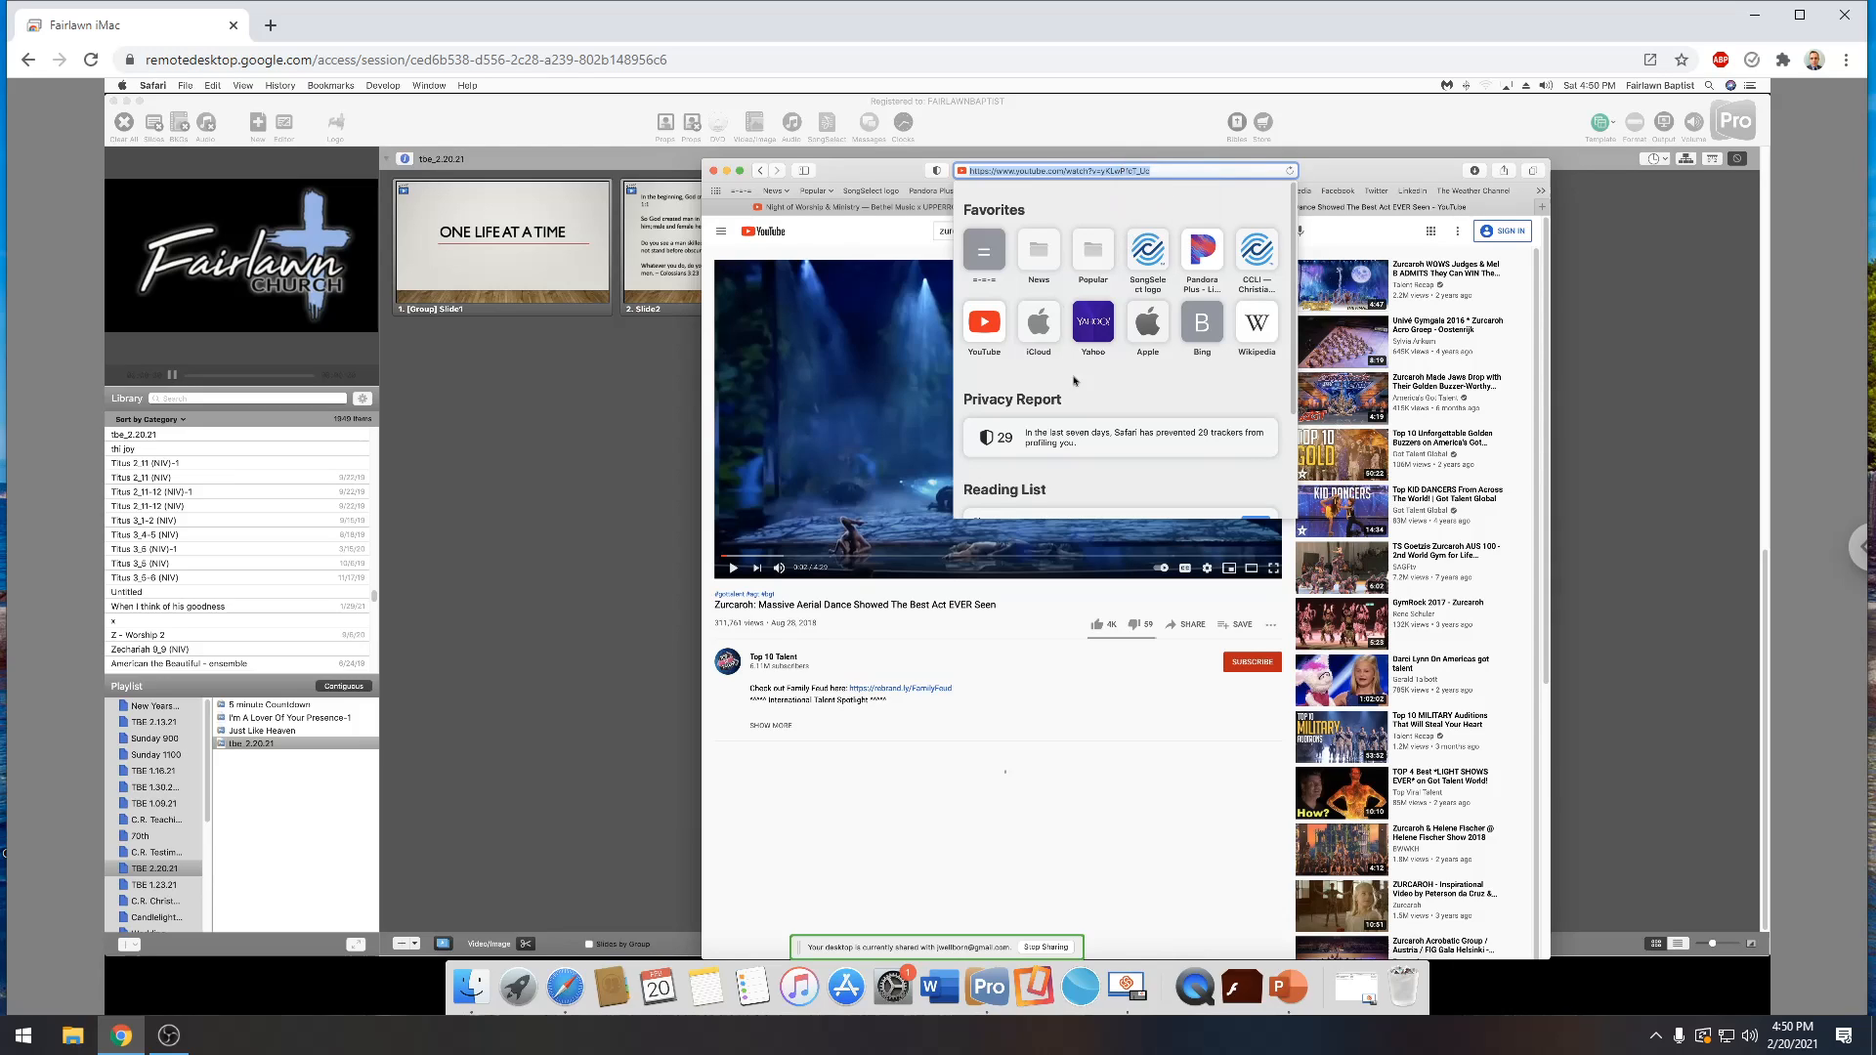
Switch to ClipGrab, paste the copied video link, and save the clip to Downloads in Original format at 480p
click(1091, 993)
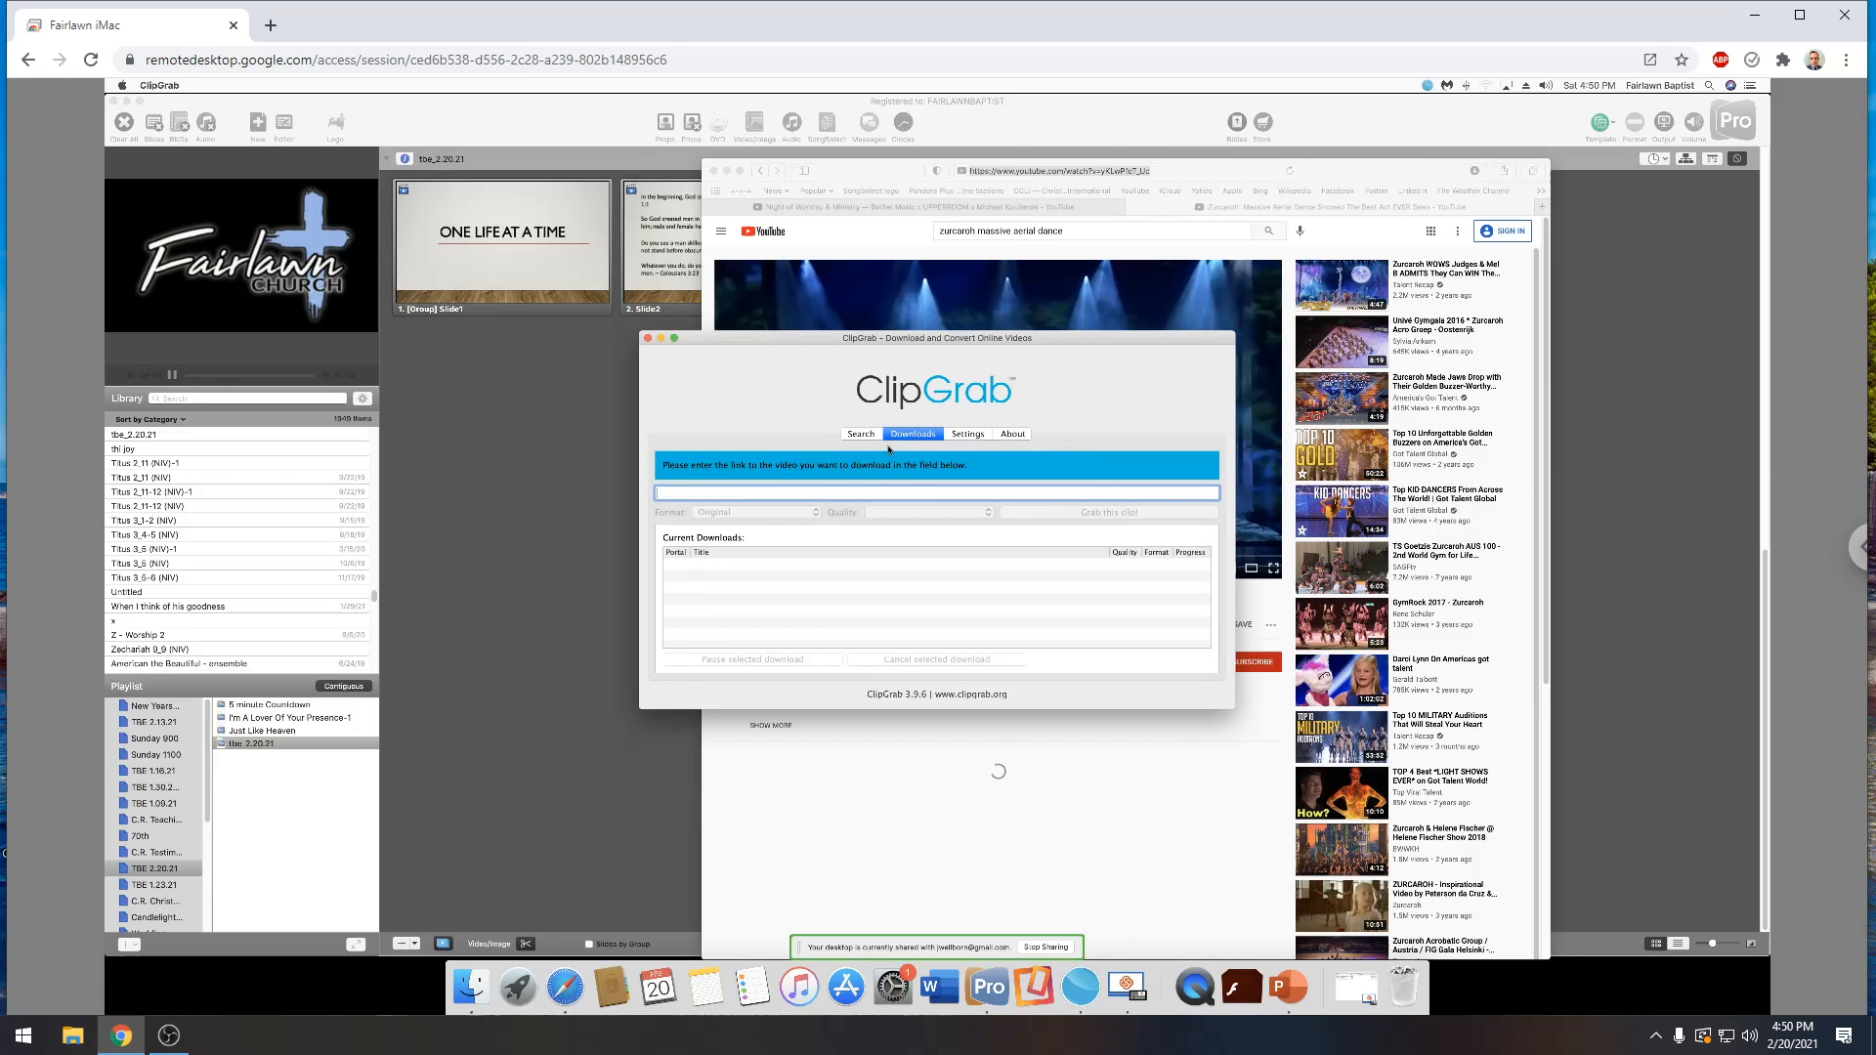
right_click(704, 497)
click(731, 562)
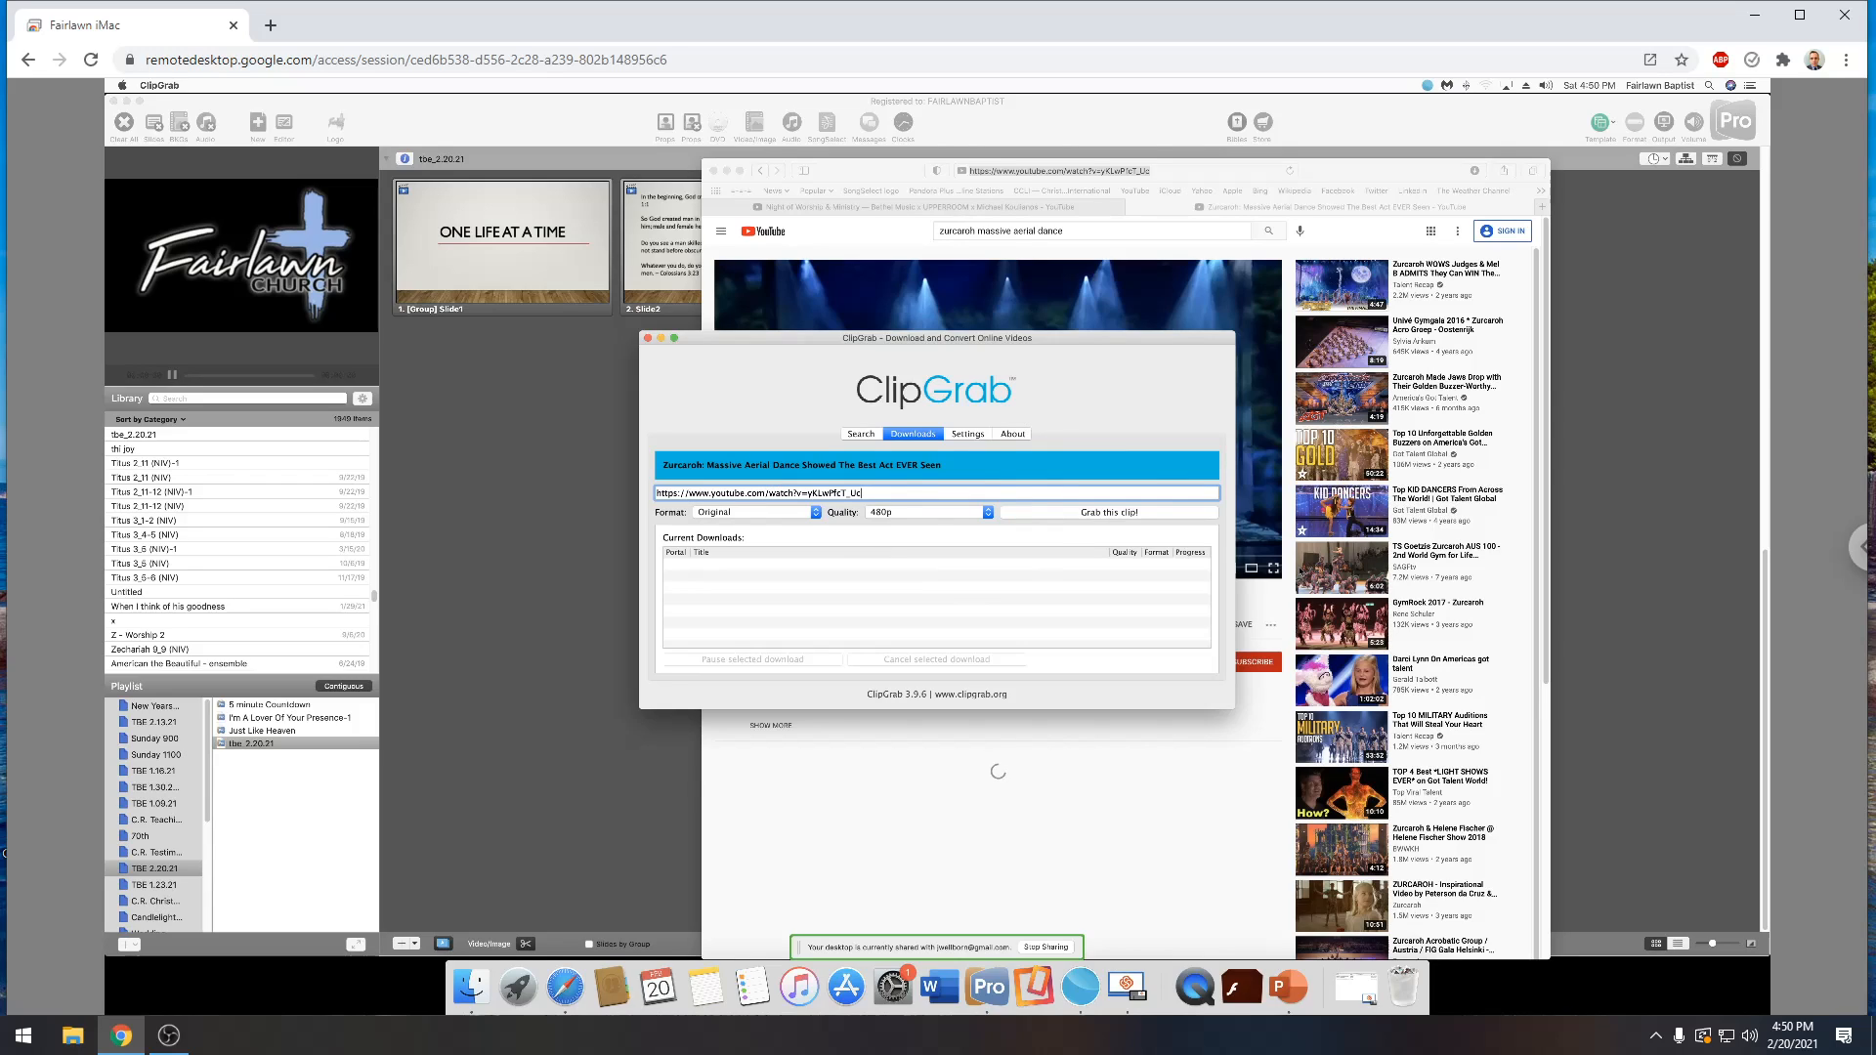
click(1110, 512)
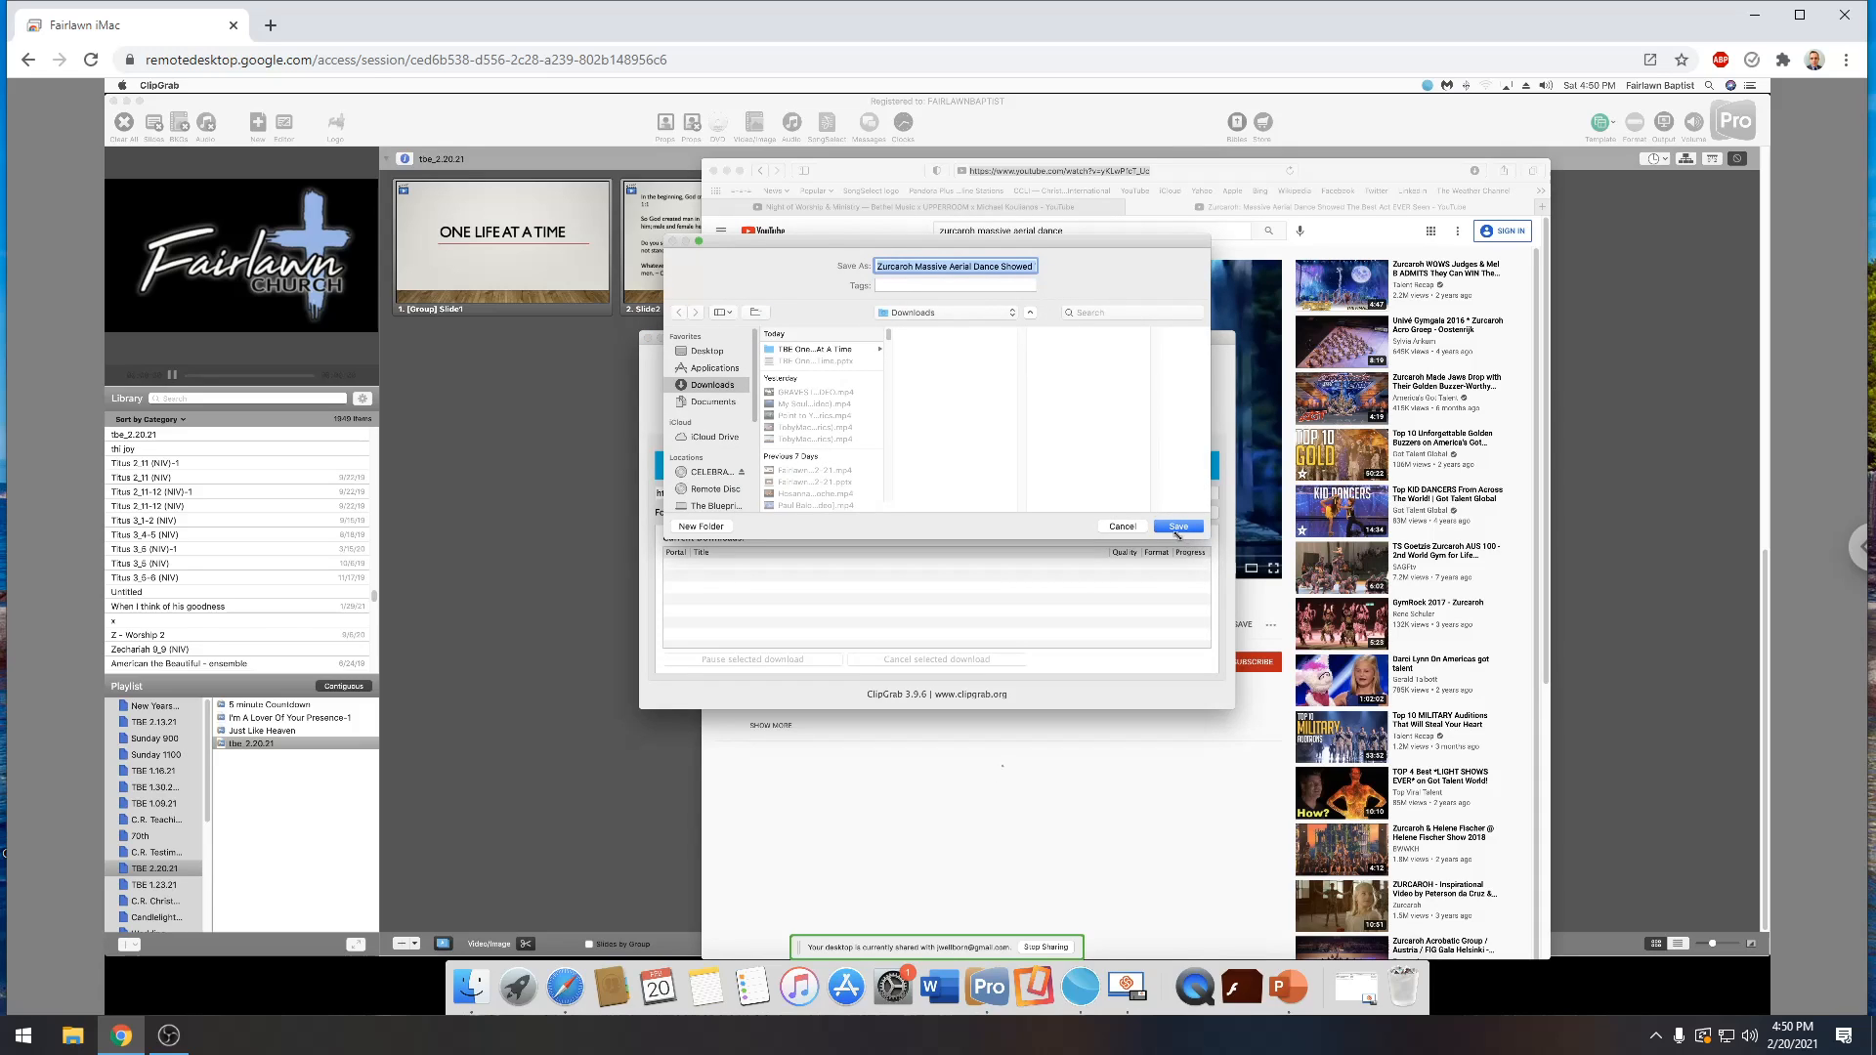
click(1182, 529)
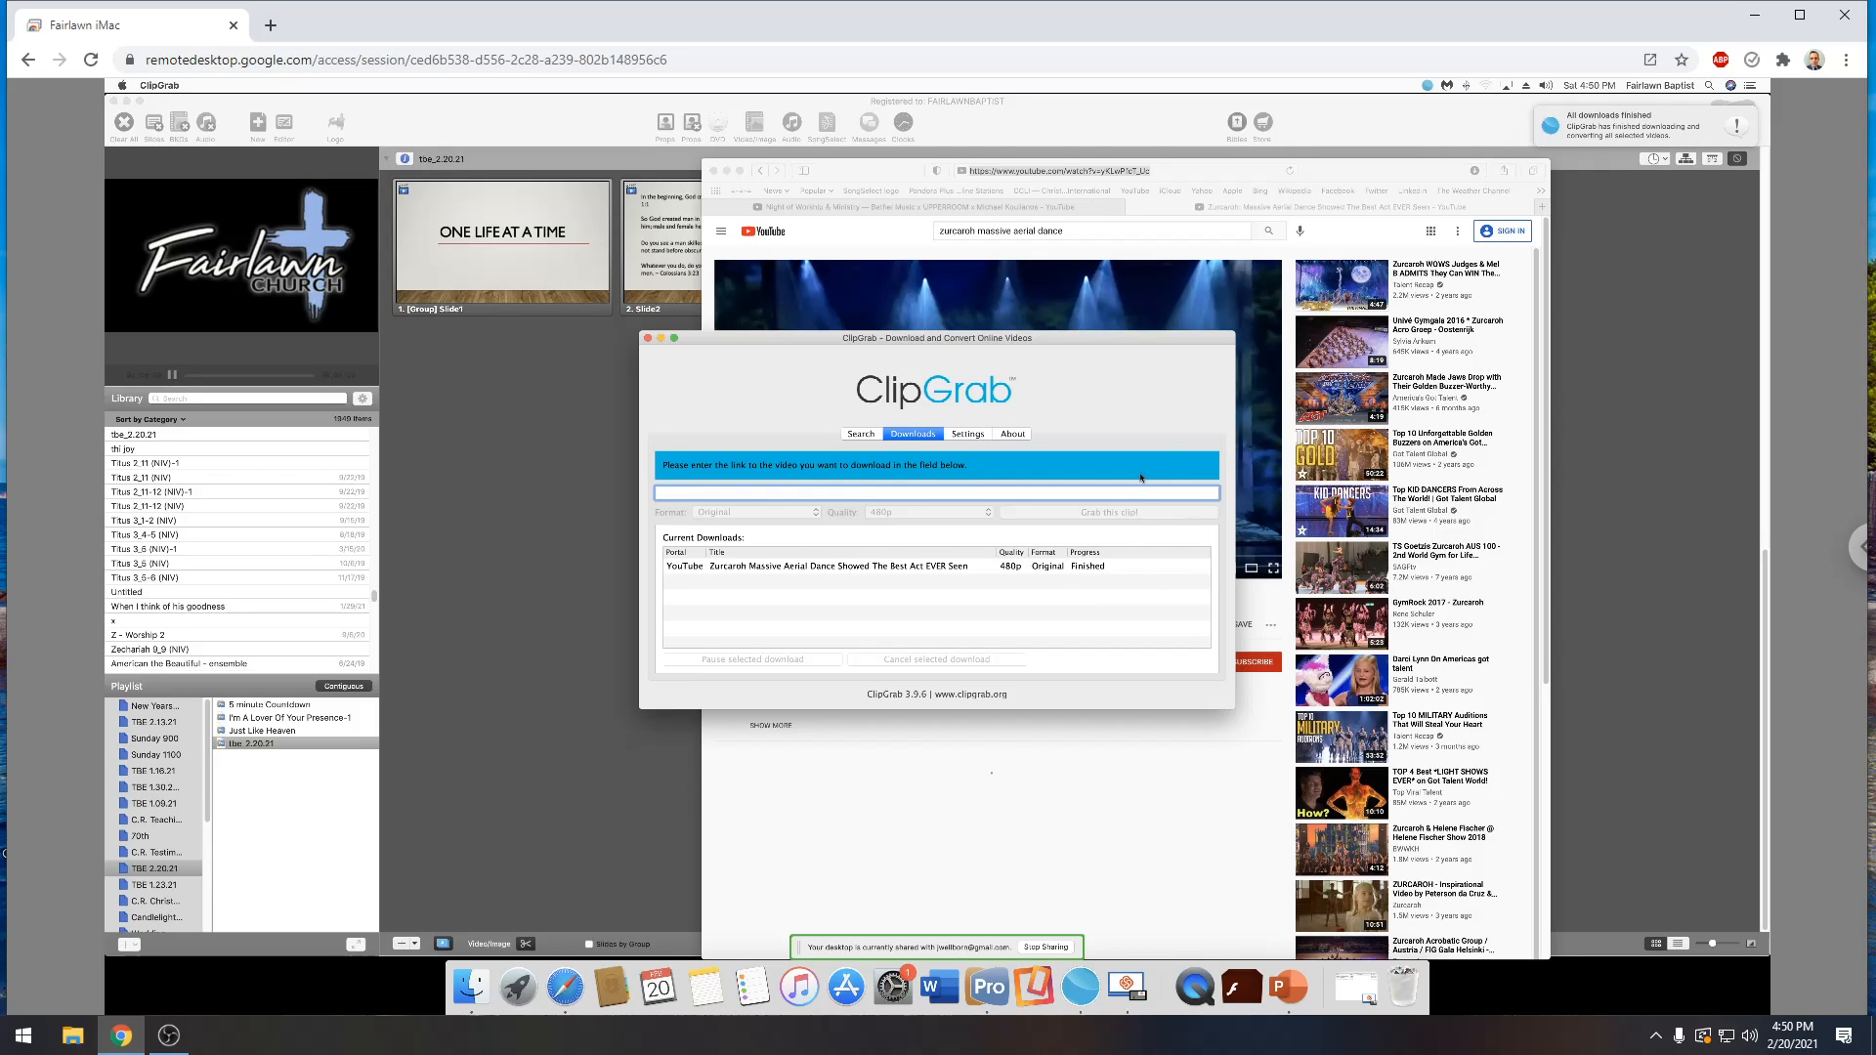
Minimize ClipGrab, then close the Zurcaroh video tab and minimize Safari to get back to ProPresenter
click(662, 338)
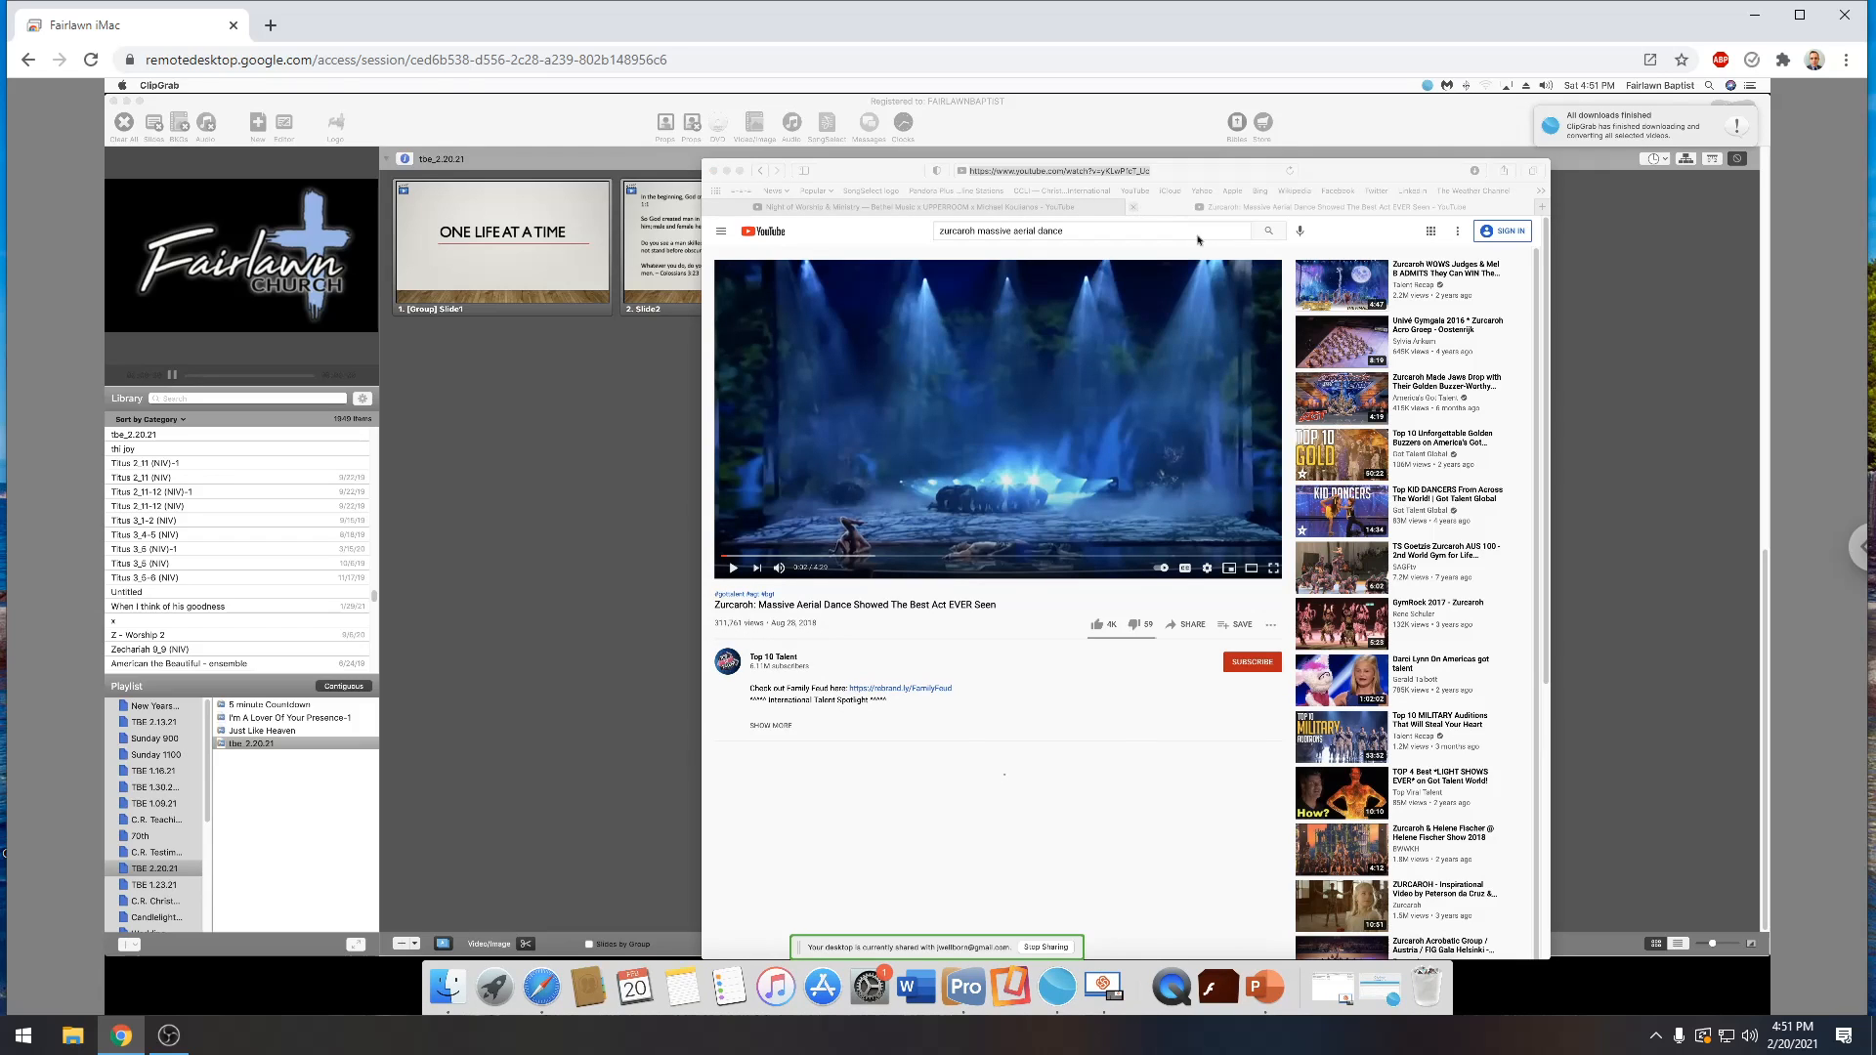
click(1134, 207)
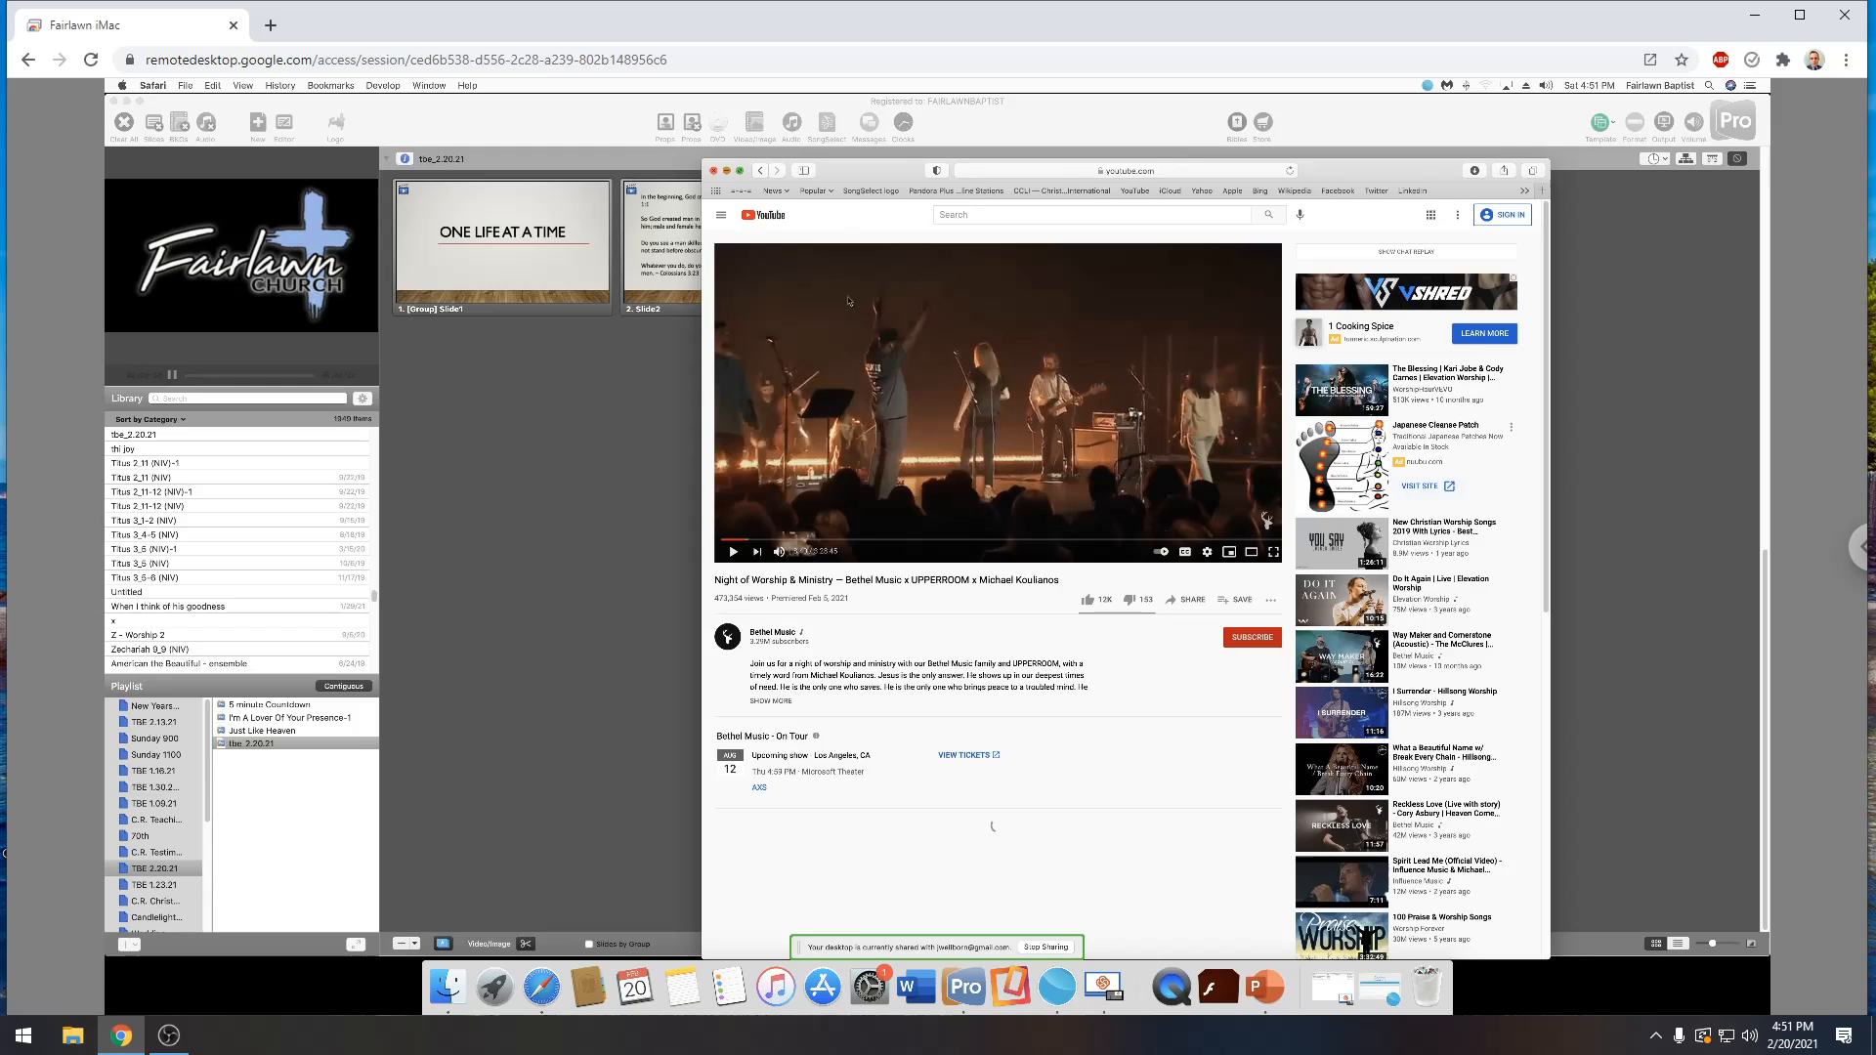
click(727, 171)
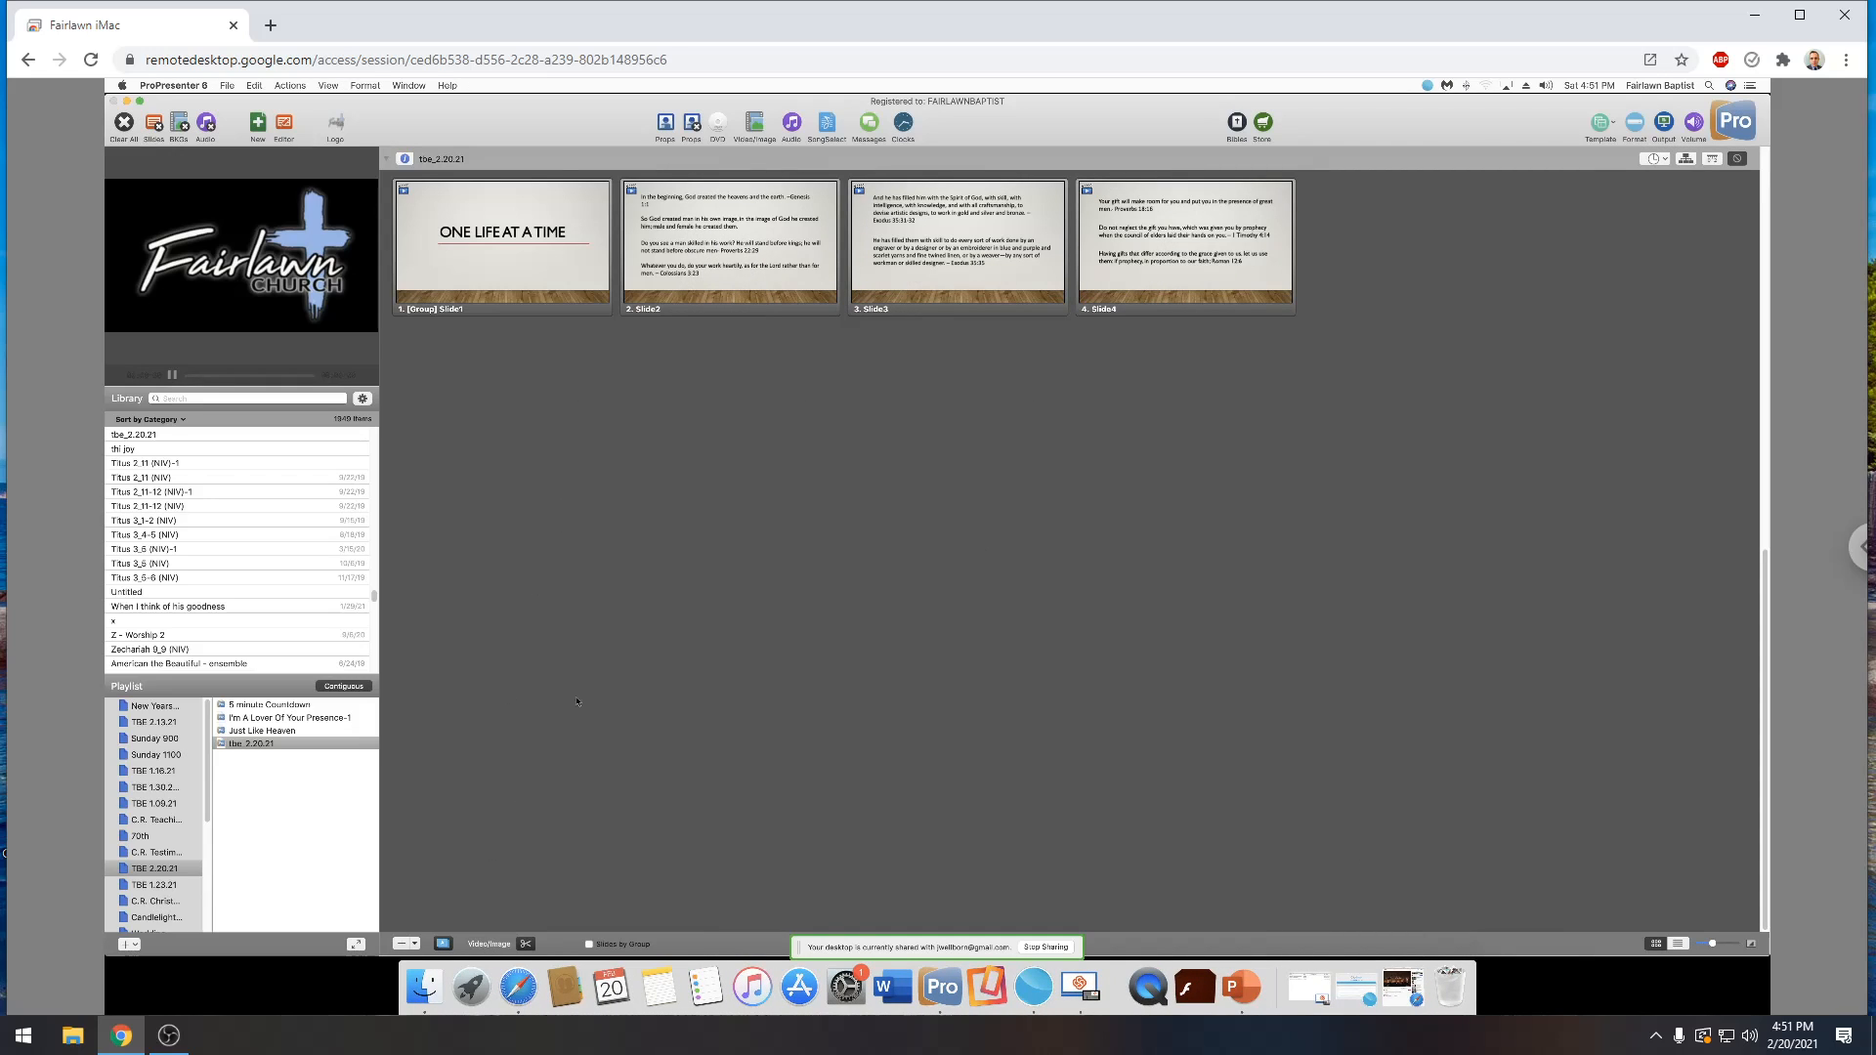
From the Downloads folder in Finder, add the Zurcaroh video to the tbe_2.20.21 presentation in front of Slide1
click(431, 988)
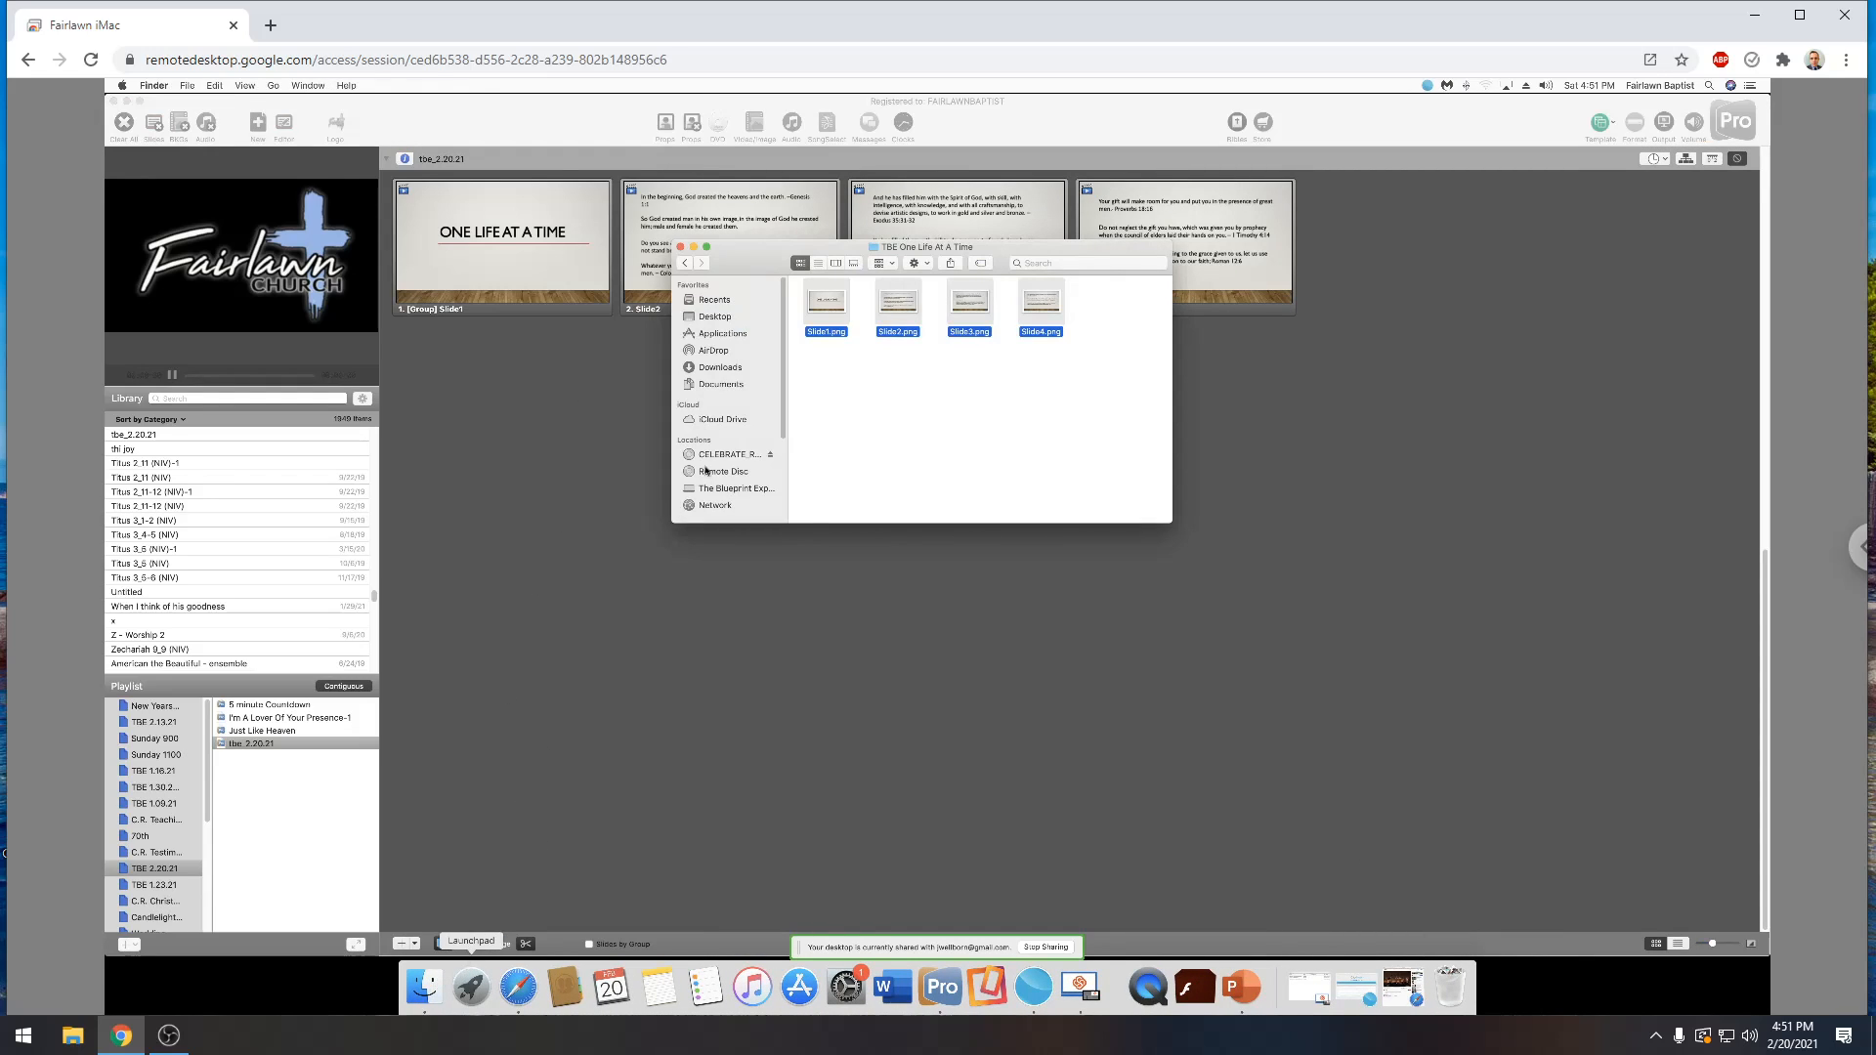
click(714, 371)
drag(986, 327, 390, 231)
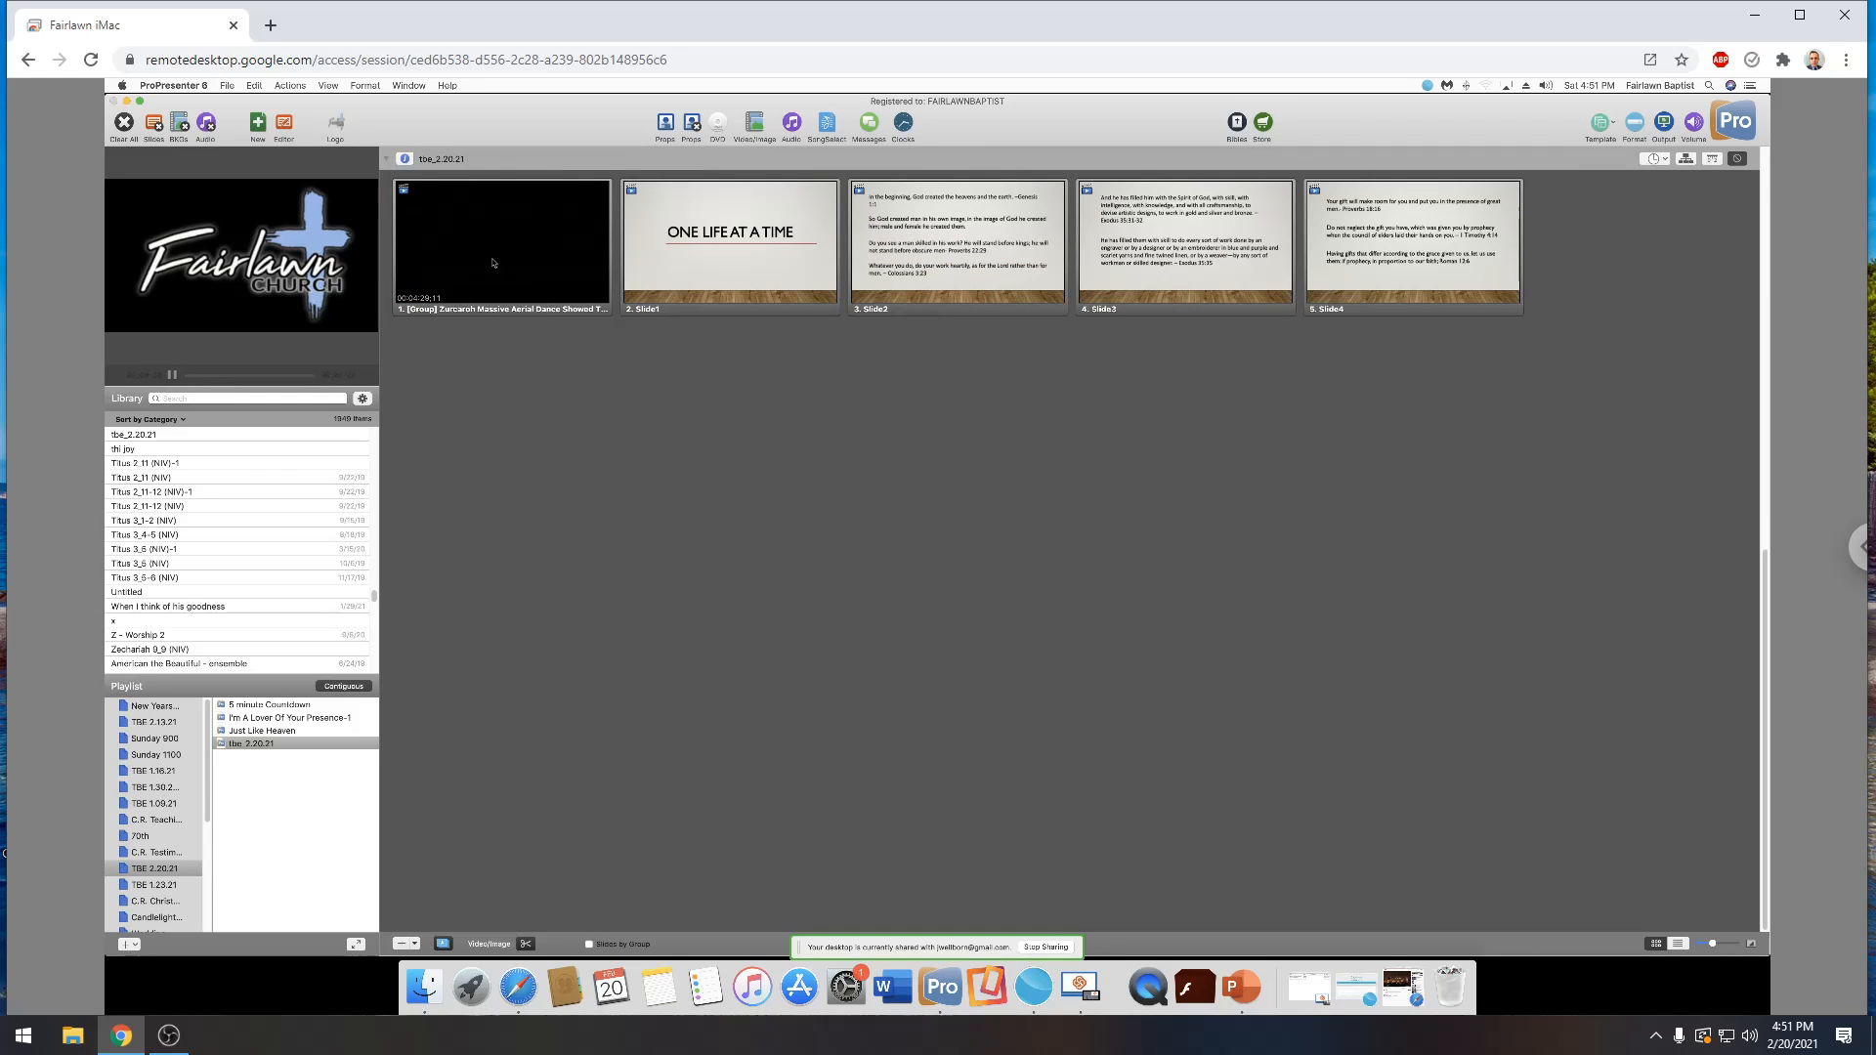
Play the Zurcaroh video slide in ProPresenter as a test and pause its playback
click(491, 256)
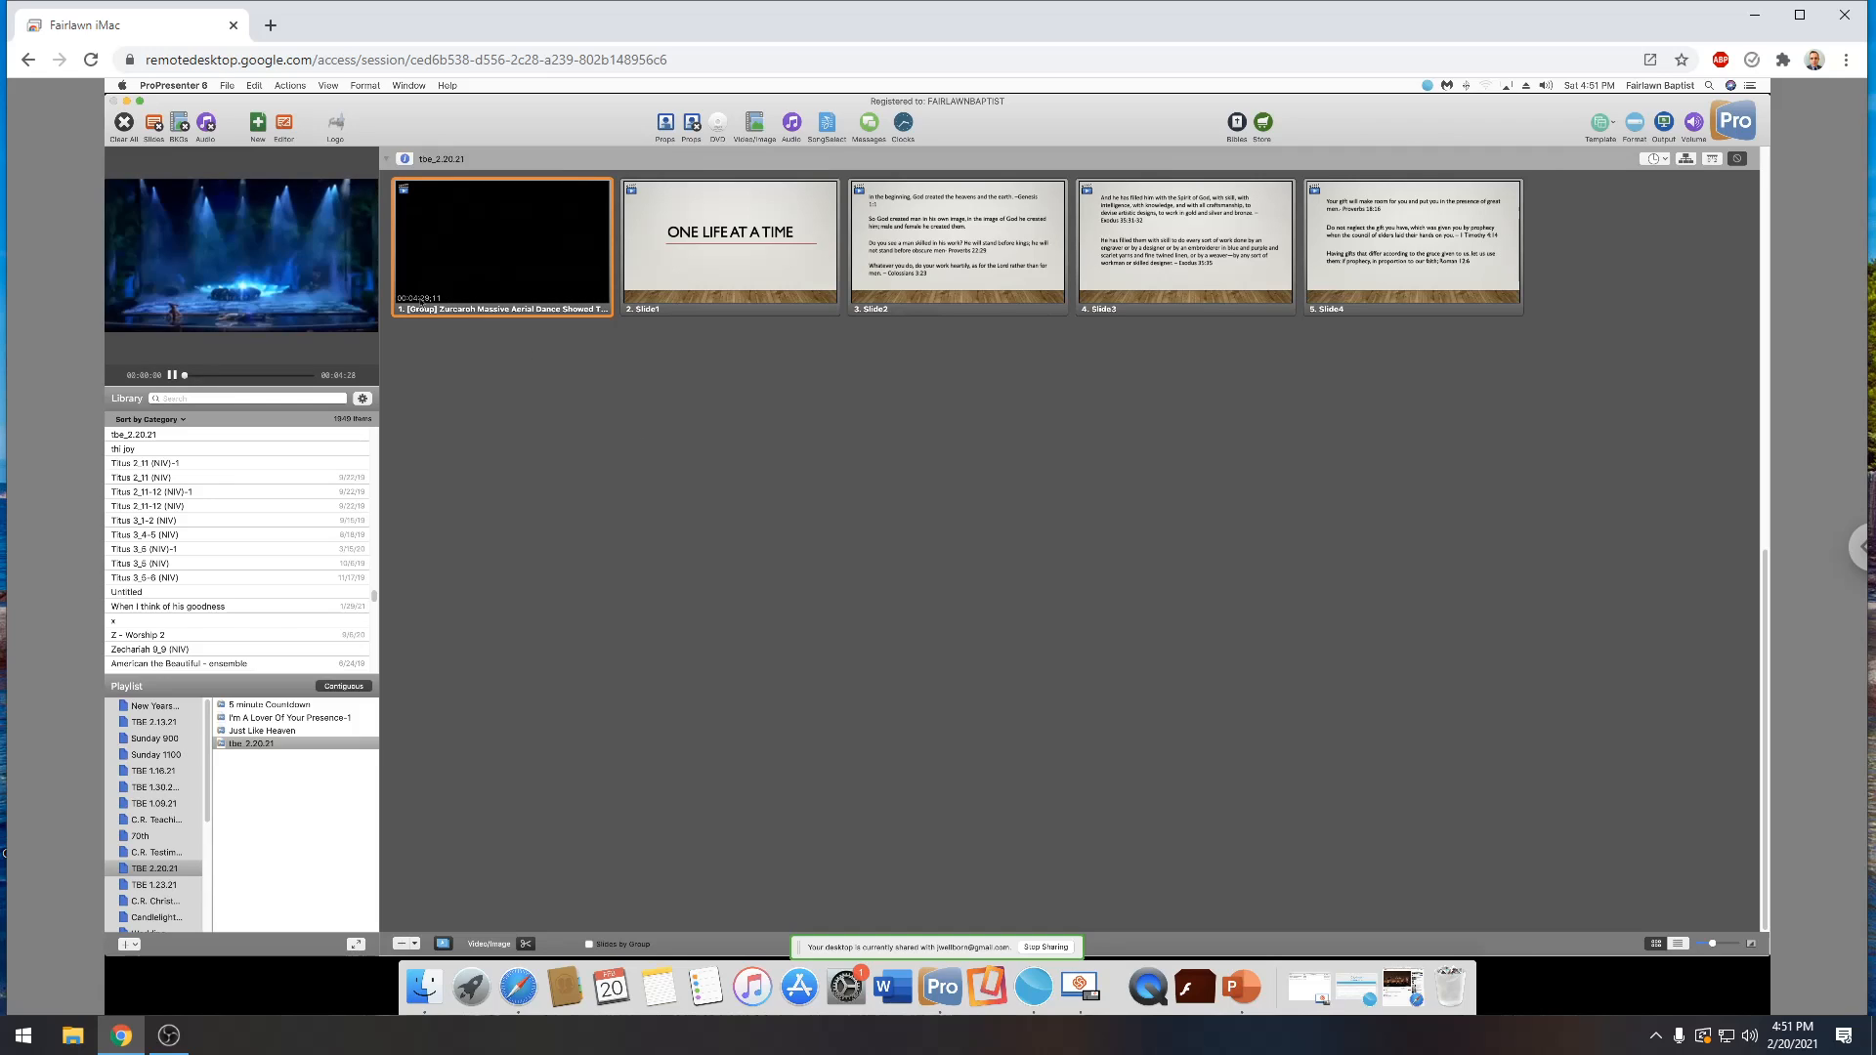
click(172, 374)
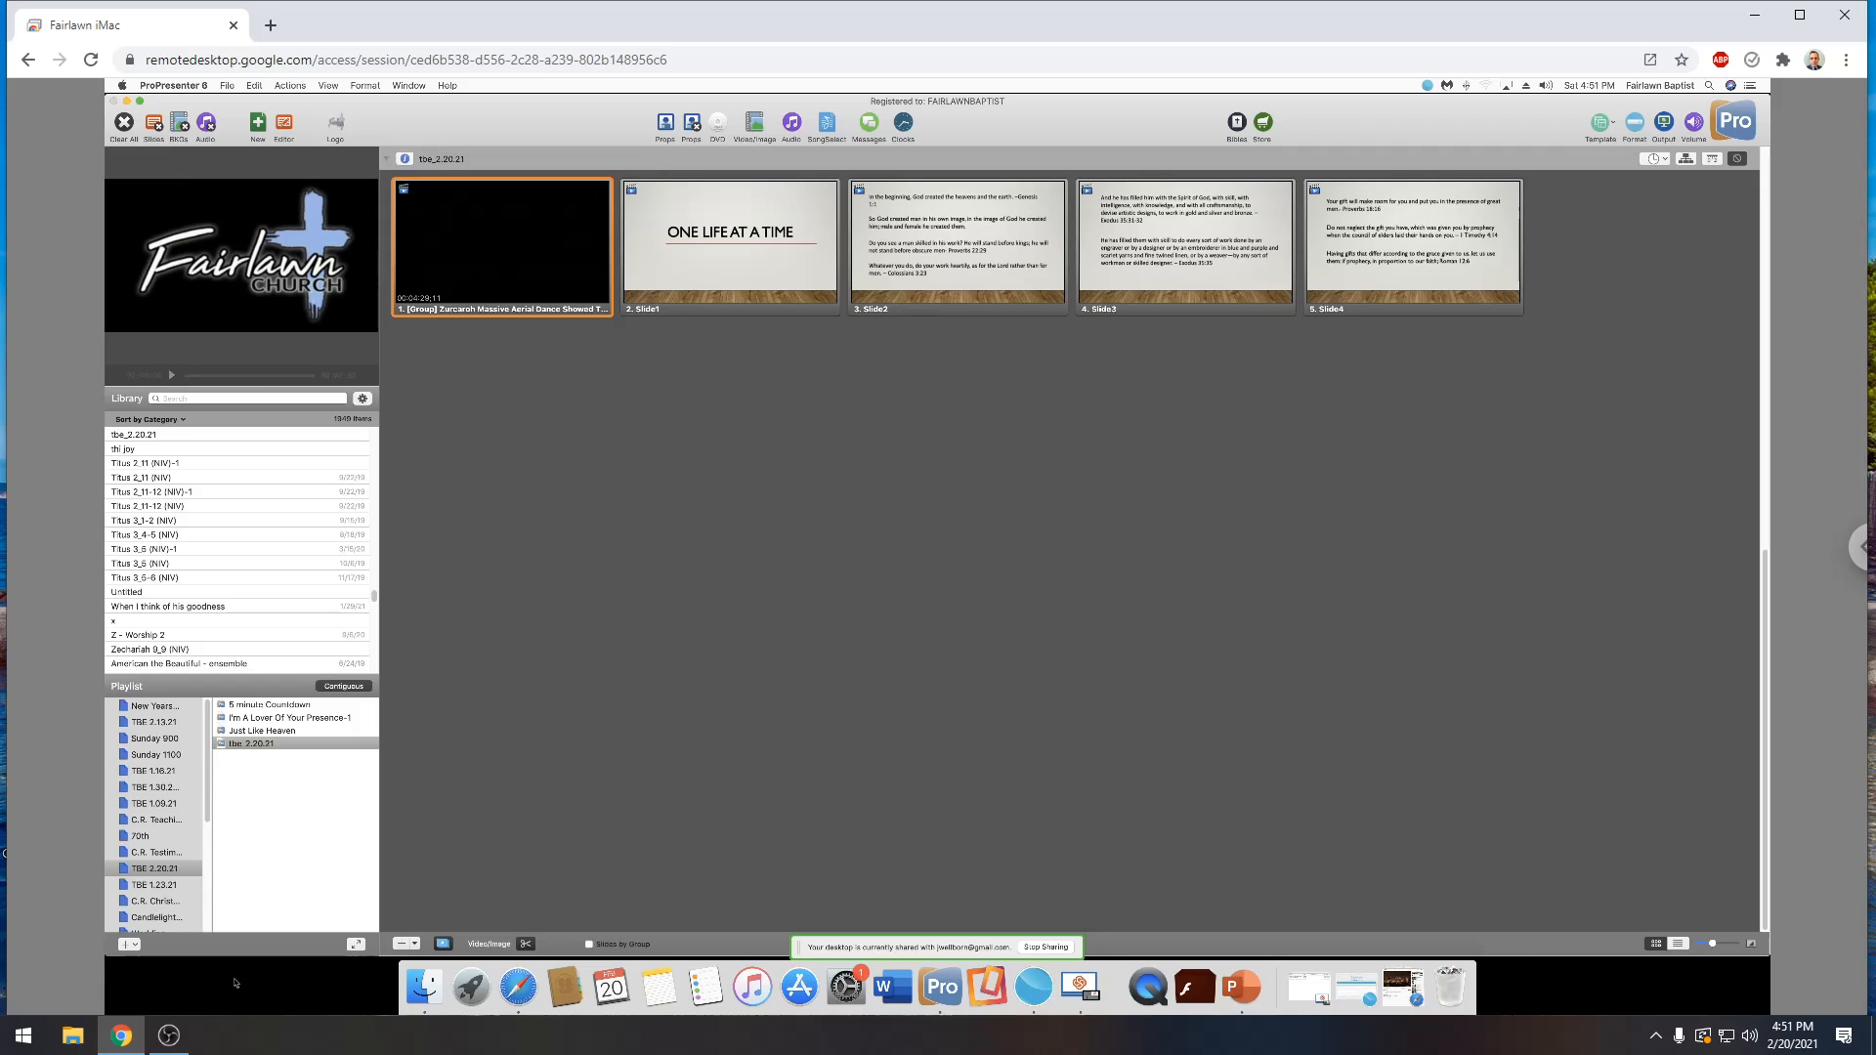
click(173, 938)
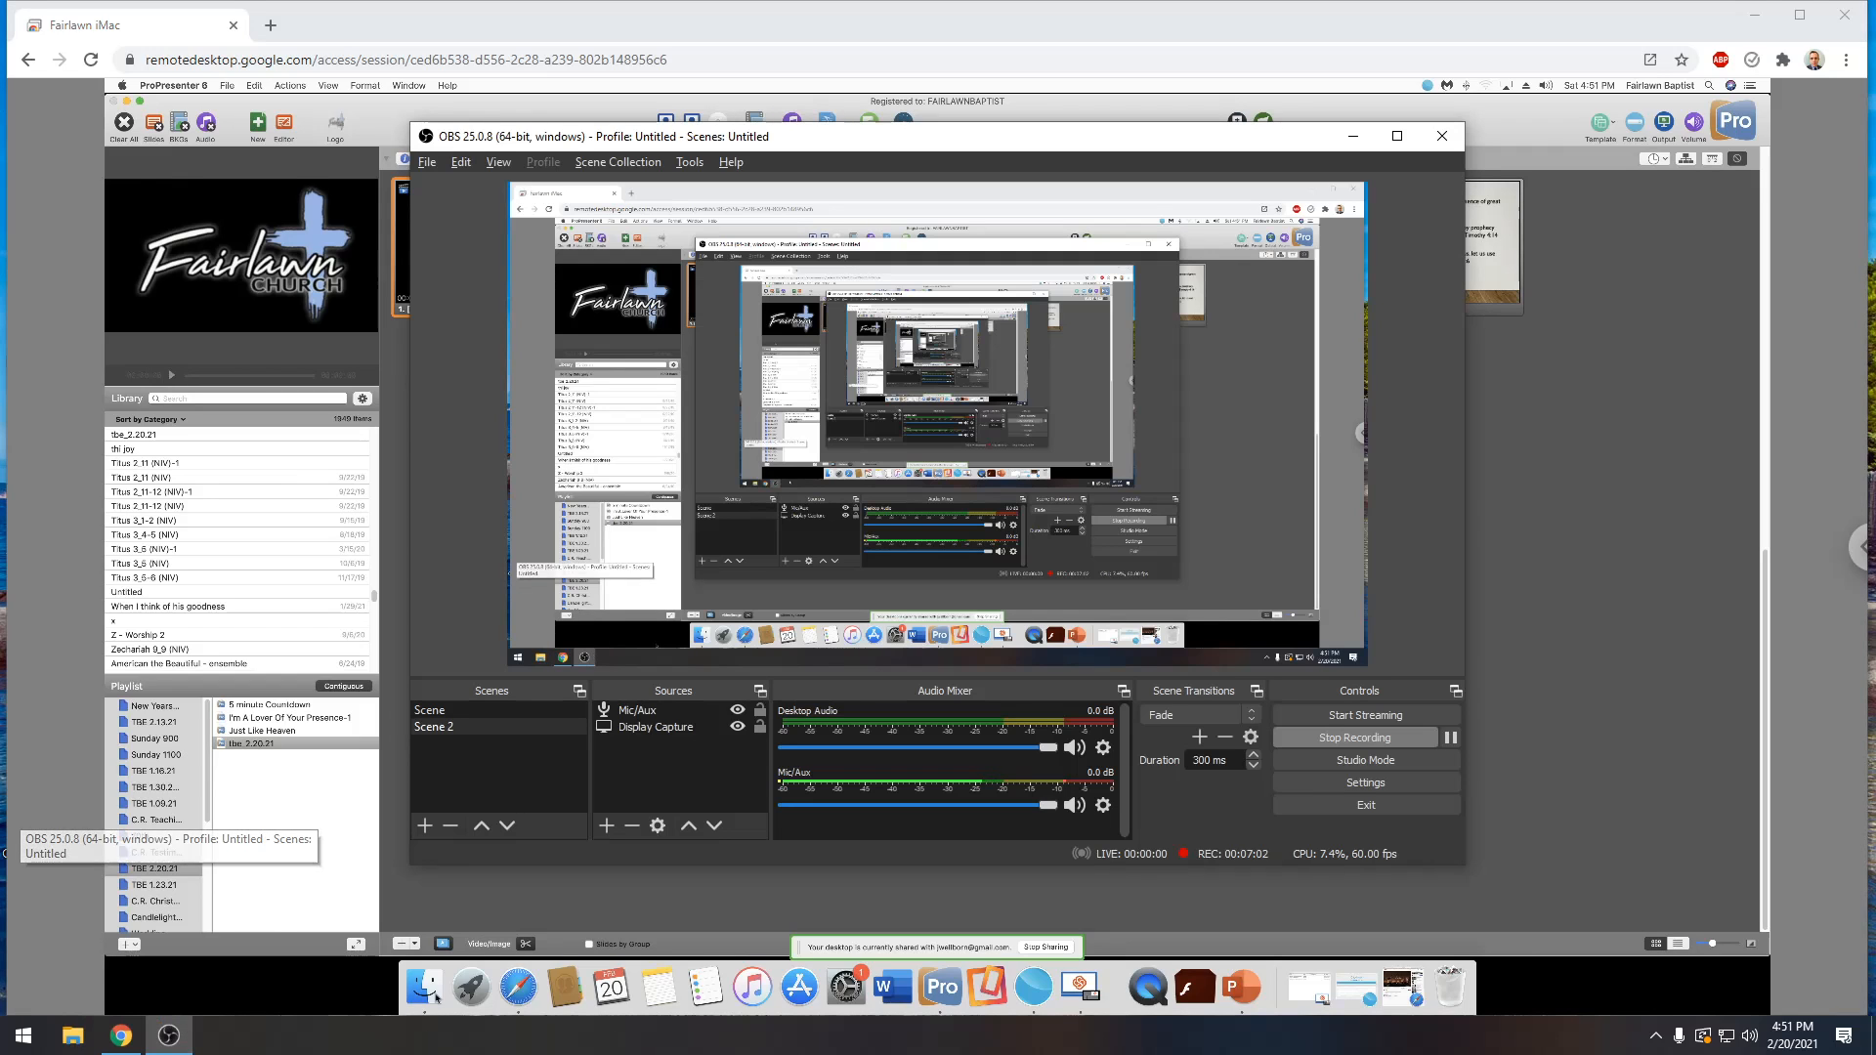